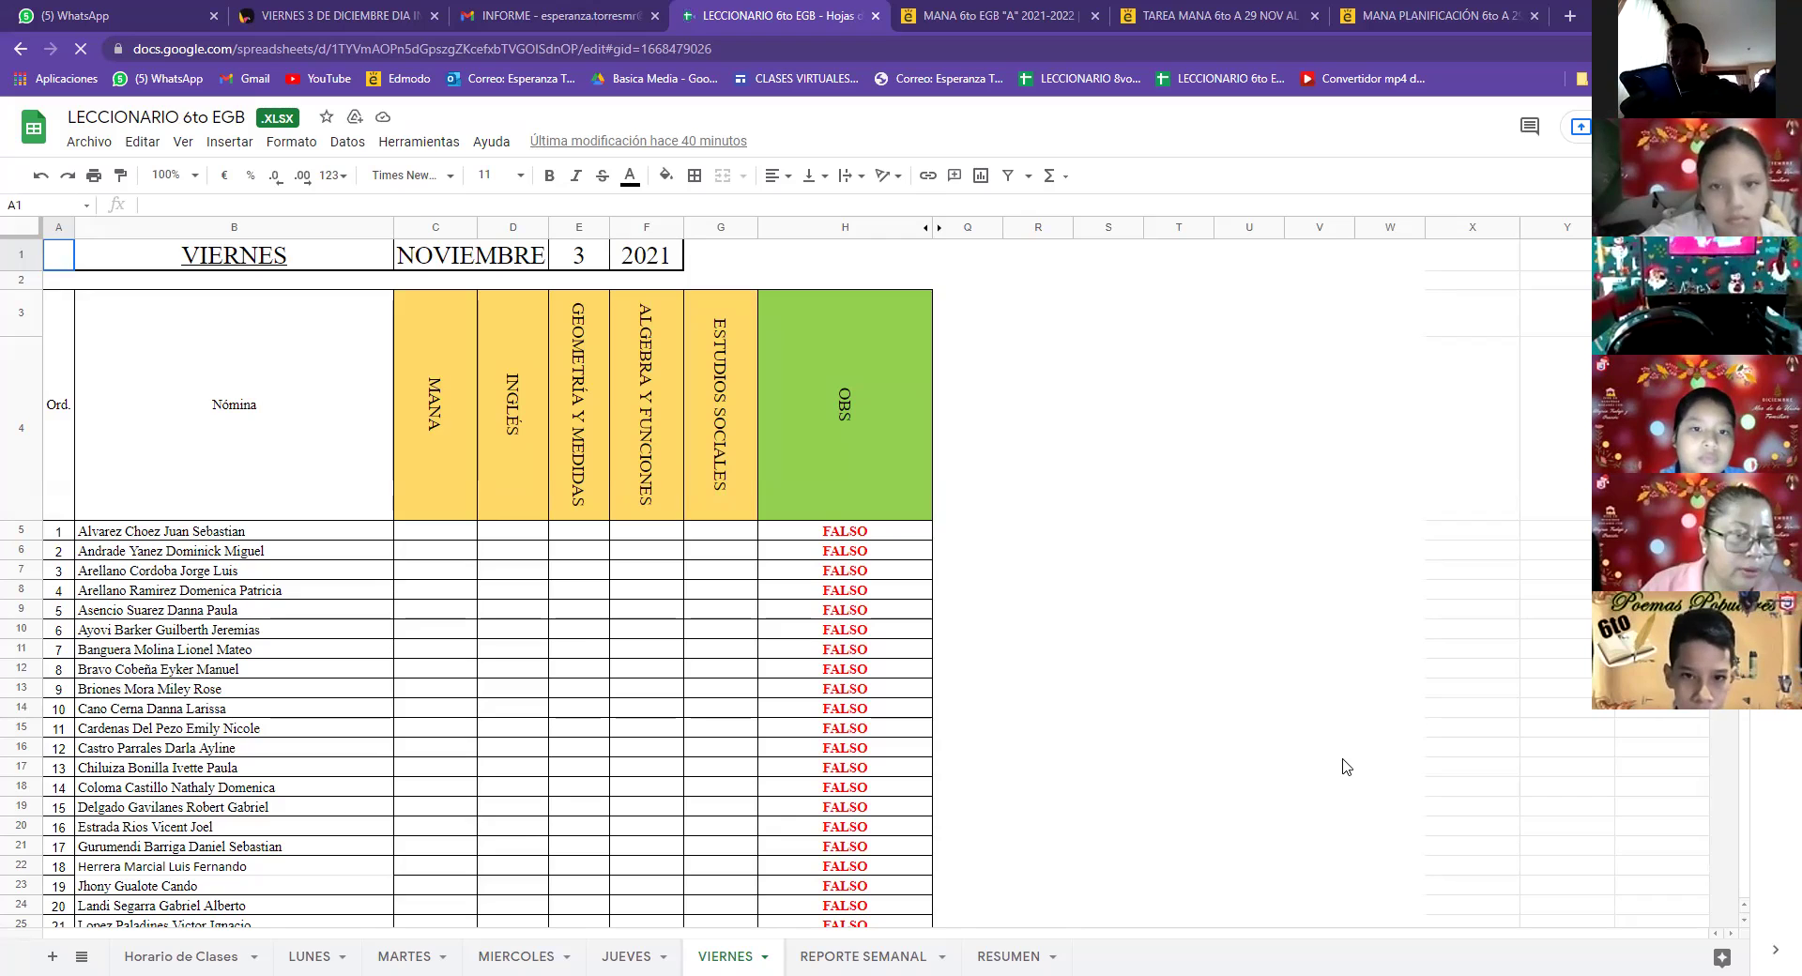
Step: Look through the student roster on the VIERNES sheet from the first row to the last
{"action": "scroll", "coordinate": [1015, 781], "scroll_direction": "down", "scroll_amount": 3}
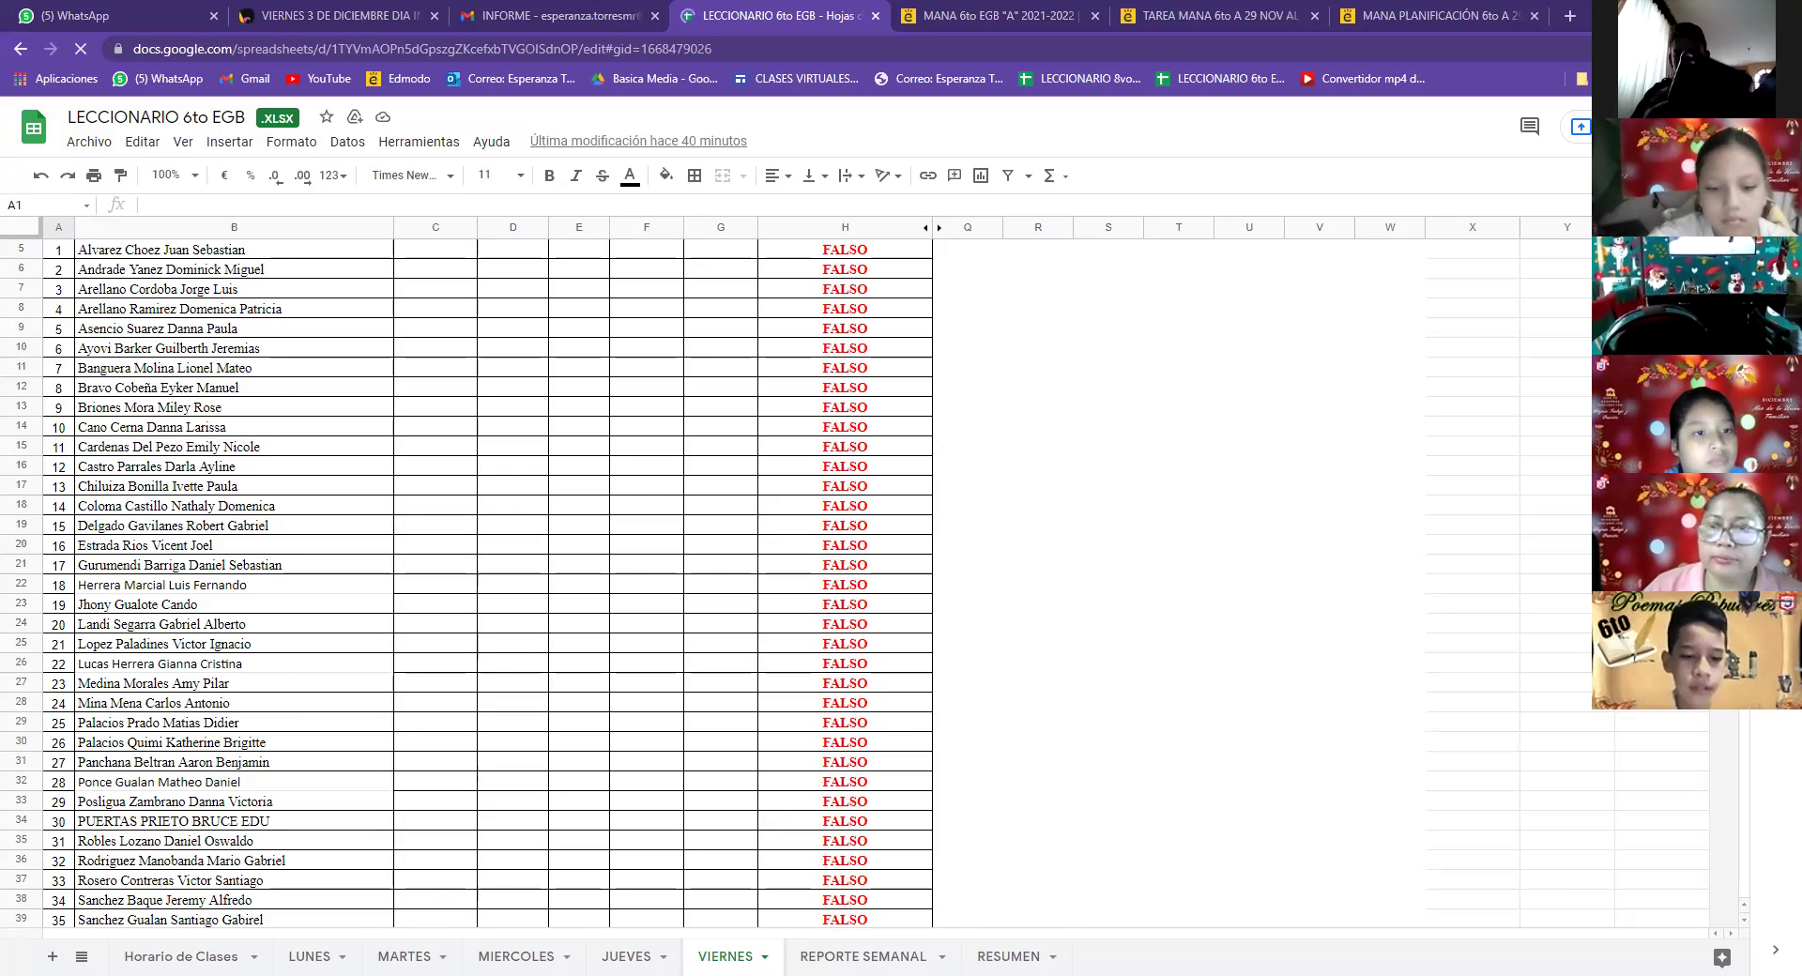
{"action": "scroll", "coordinate": [469, 582], "scroll_direction": "down", "scroll_amount": 2}
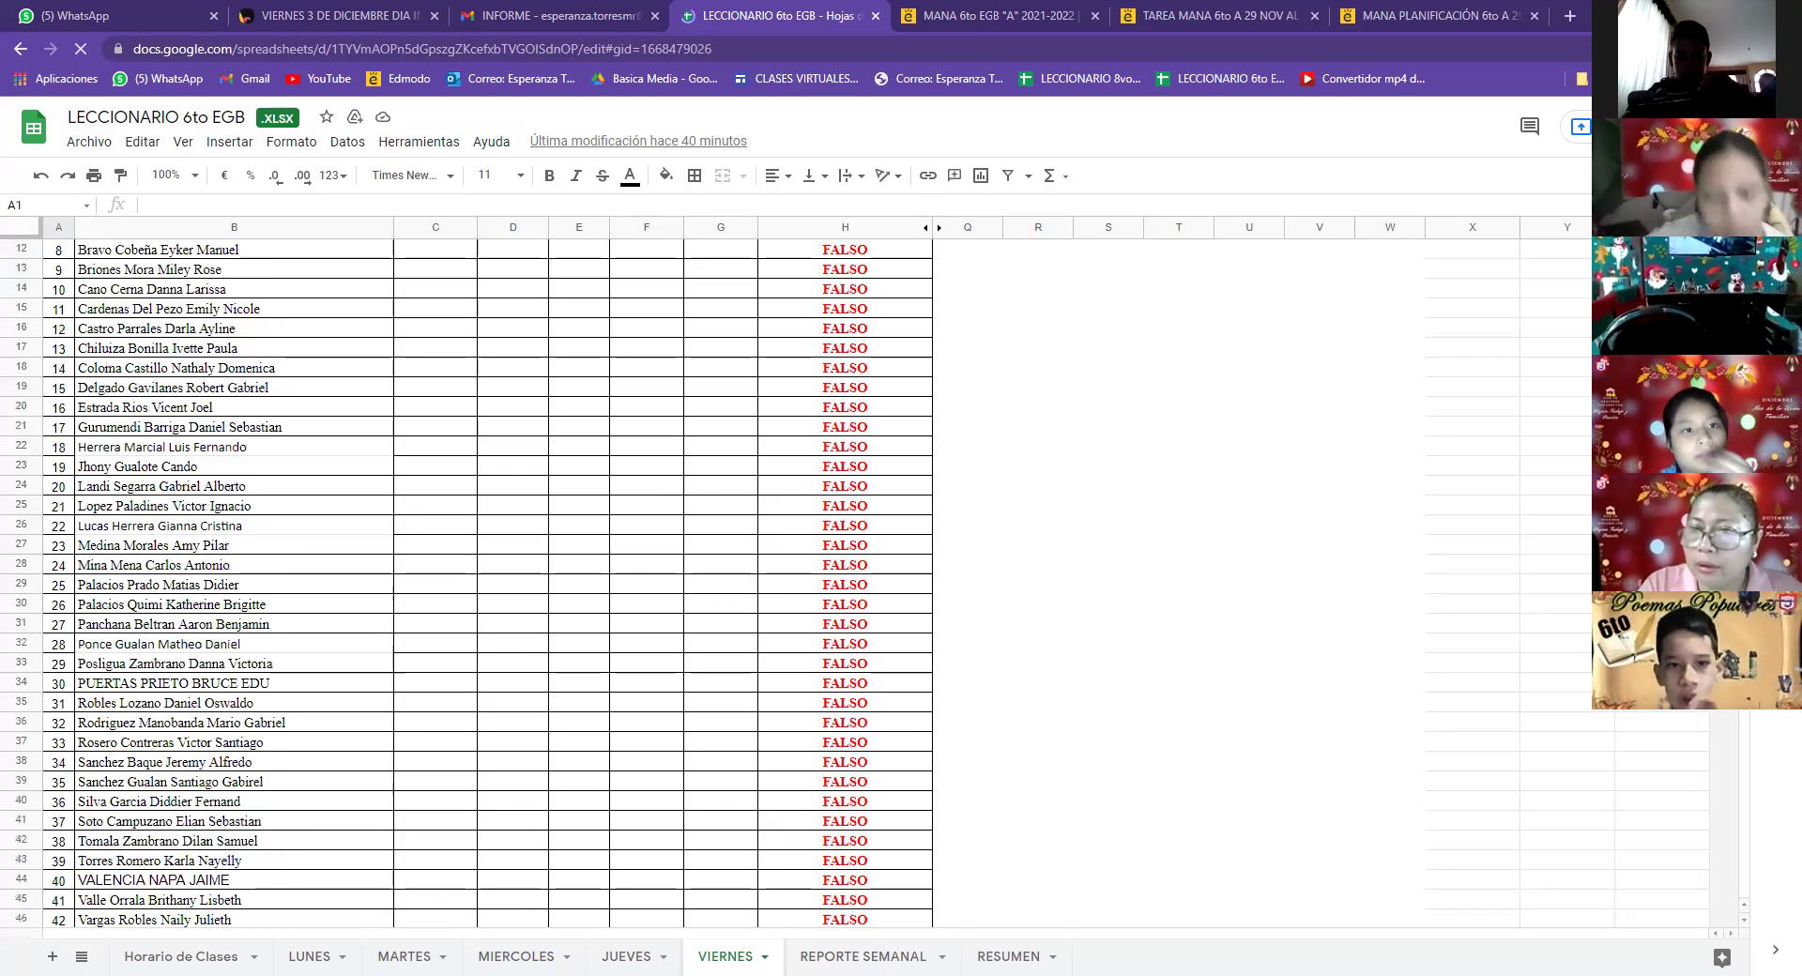
{"action": "scroll", "coordinate": [470, 582], "scroll_direction": "down", "scroll_amount": 4}
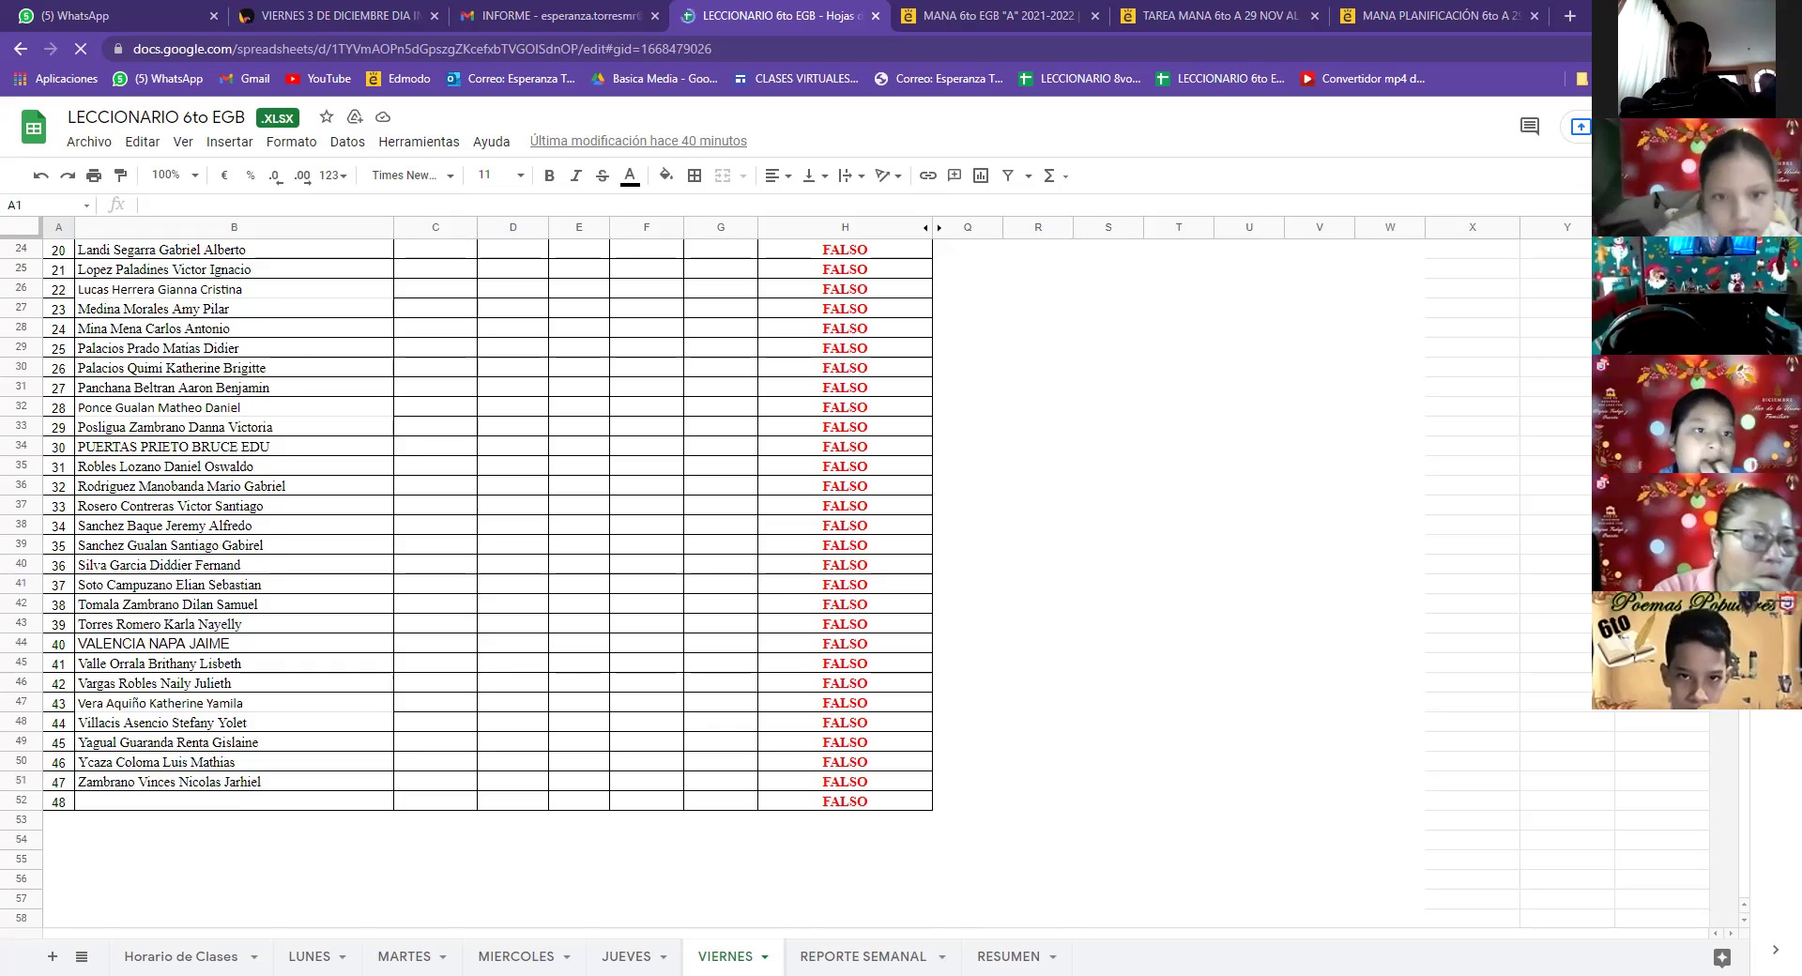
{"action": "scroll", "coordinate": [807, 548], "scroll_direction": "down", "scroll_amount": 3}
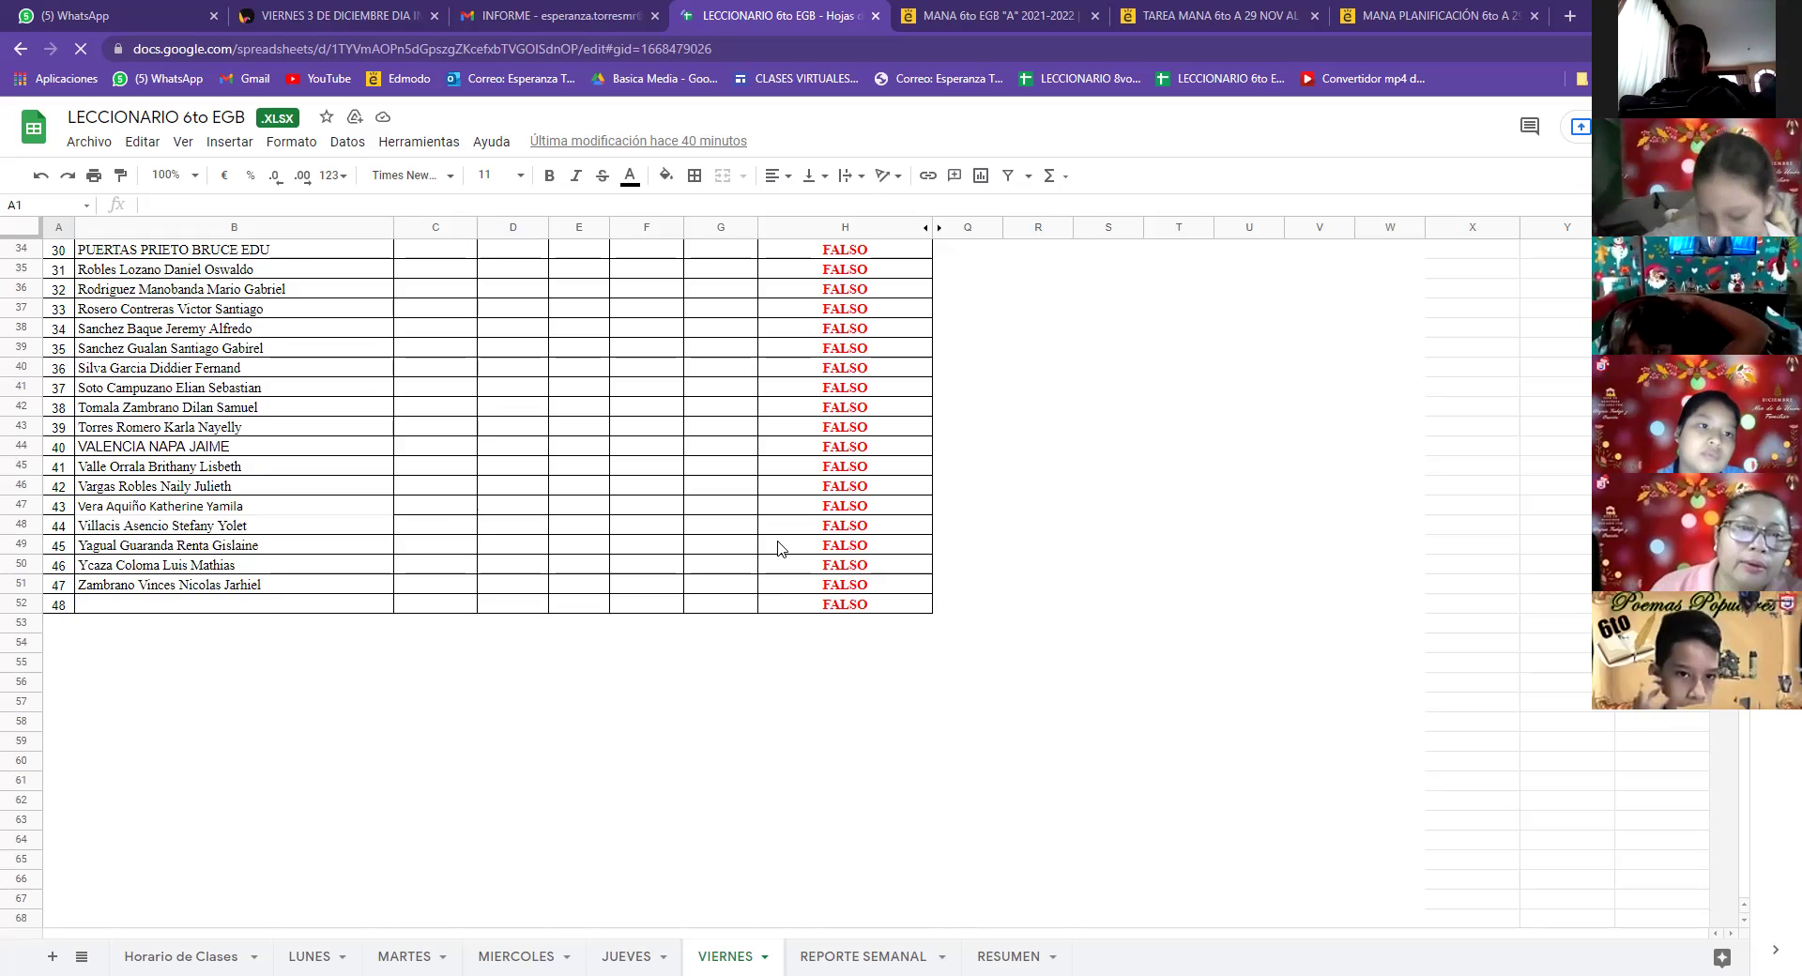
{"action": "scroll", "coordinate": [777, 548], "scroll_direction": "down", "scroll_amount": 4}
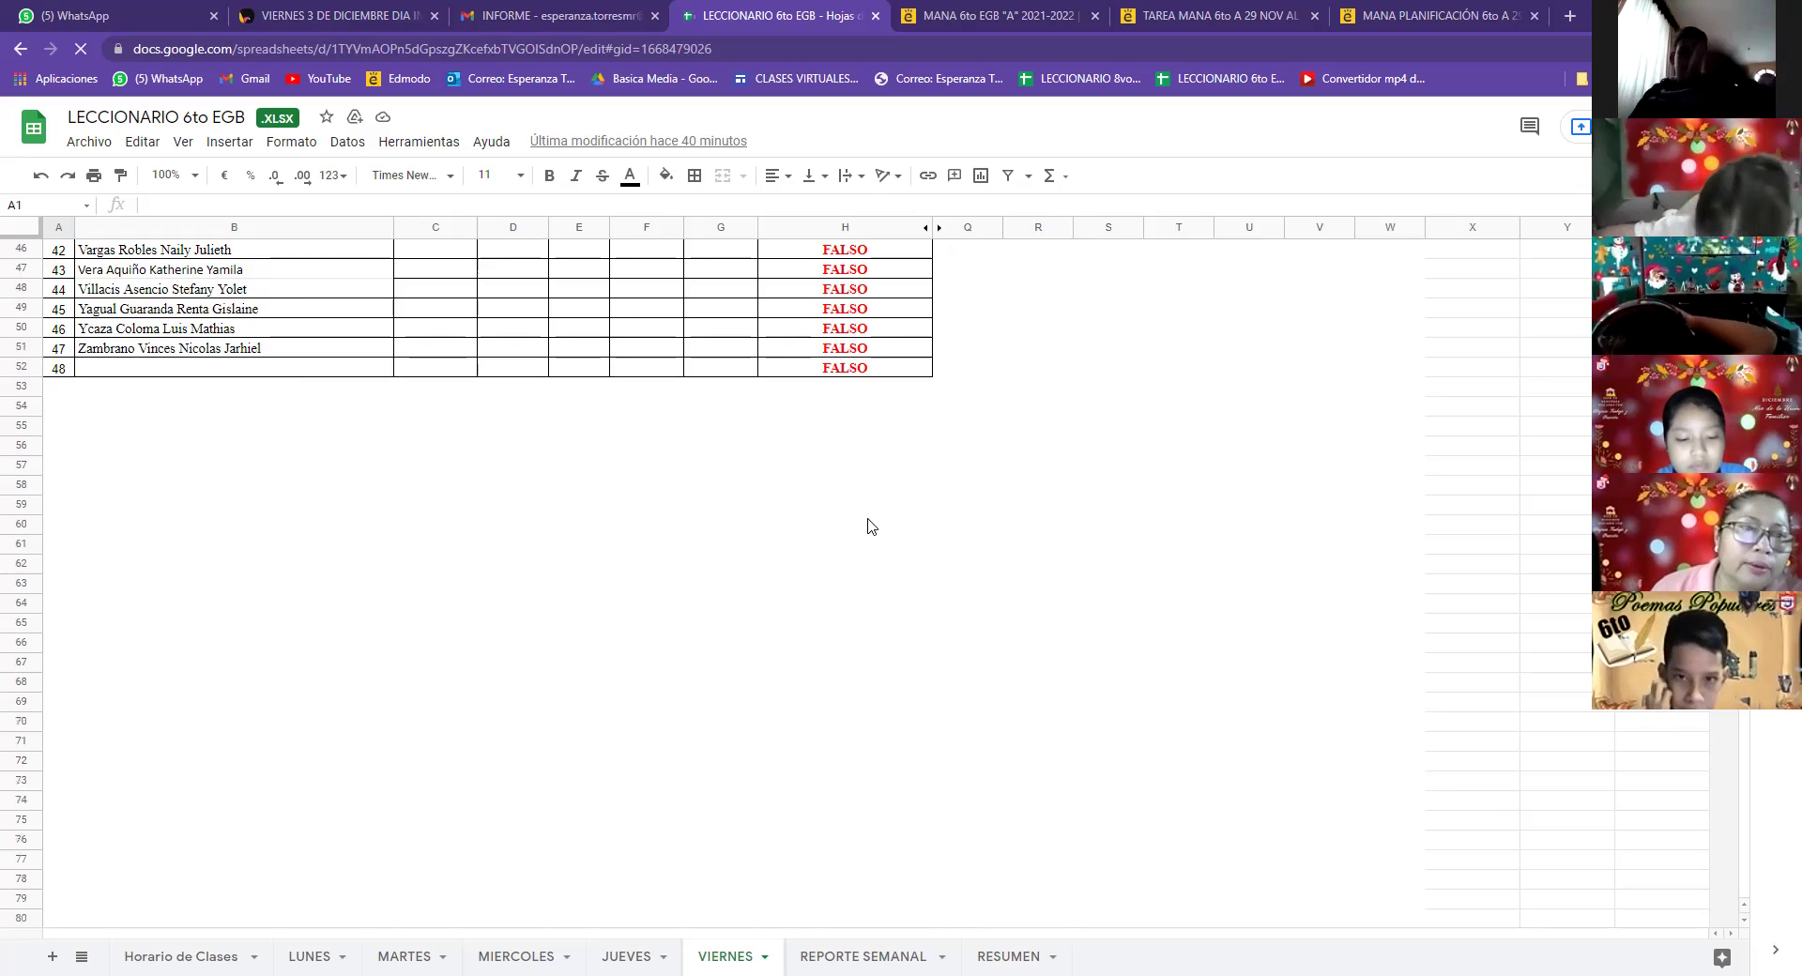
{"action": "scroll", "coordinate": [869, 527], "scroll_direction": "up", "scroll_amount": 2}
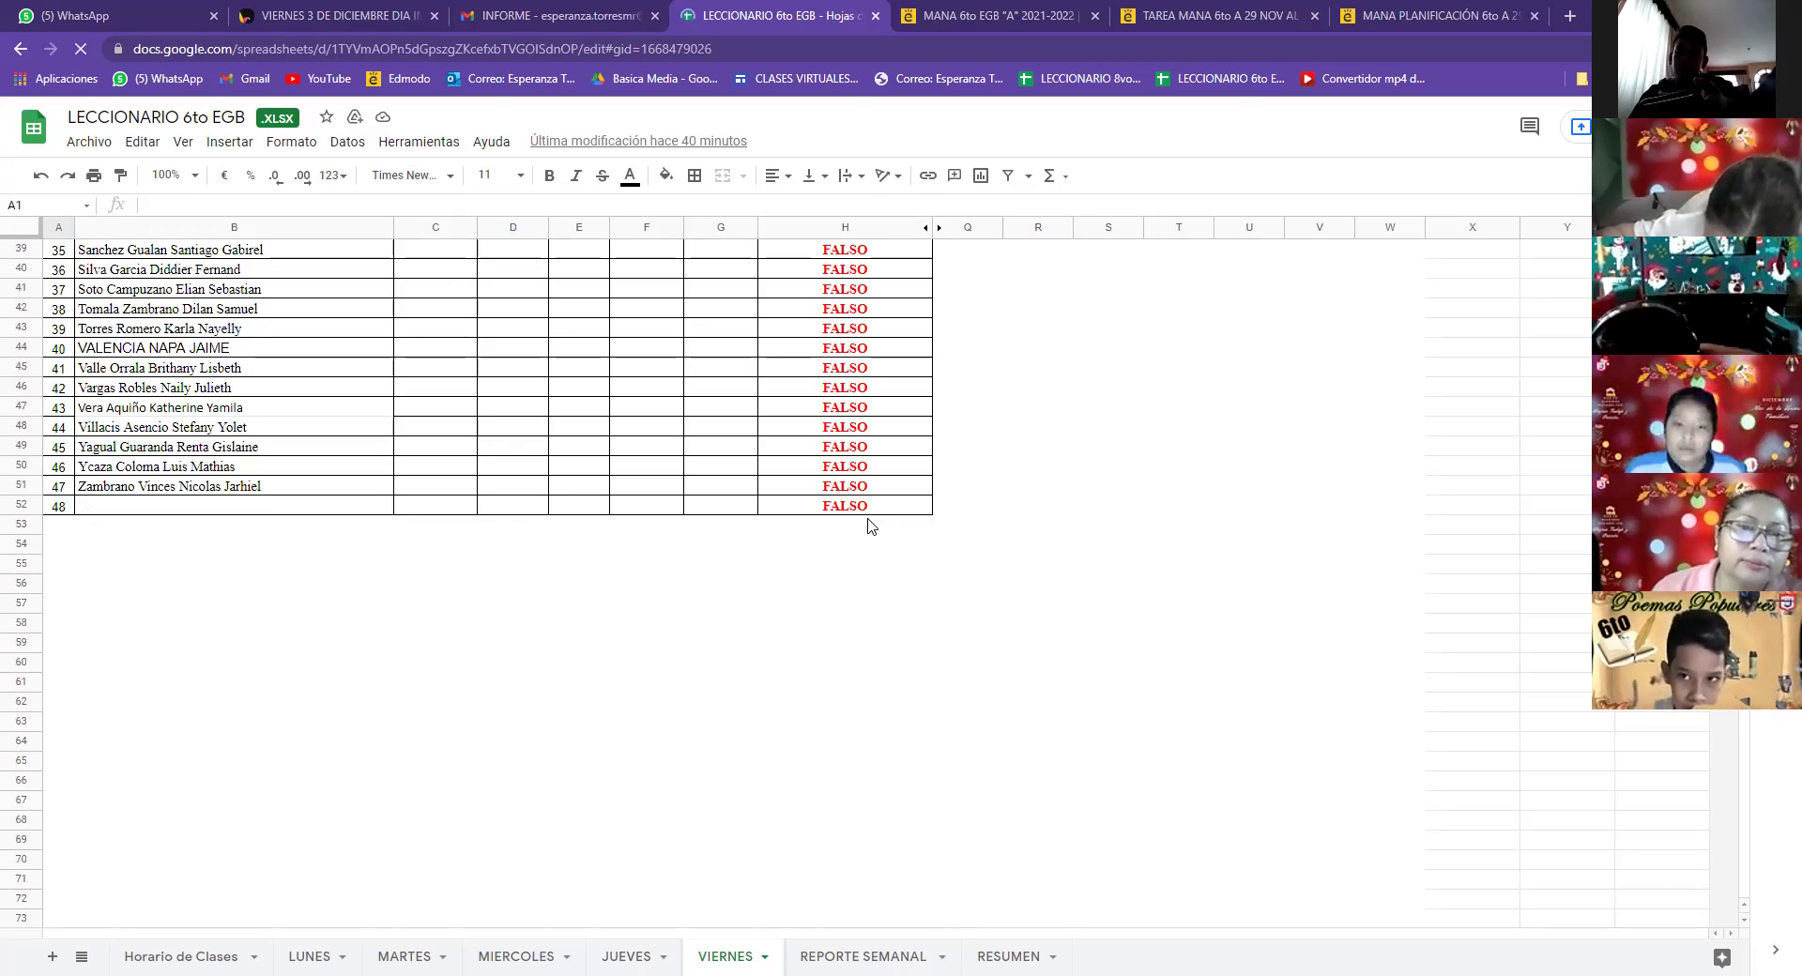
{"action": "scroll", "coordinate": [868, 526], "scroll_direction": "up", "scroll_amount": 4}
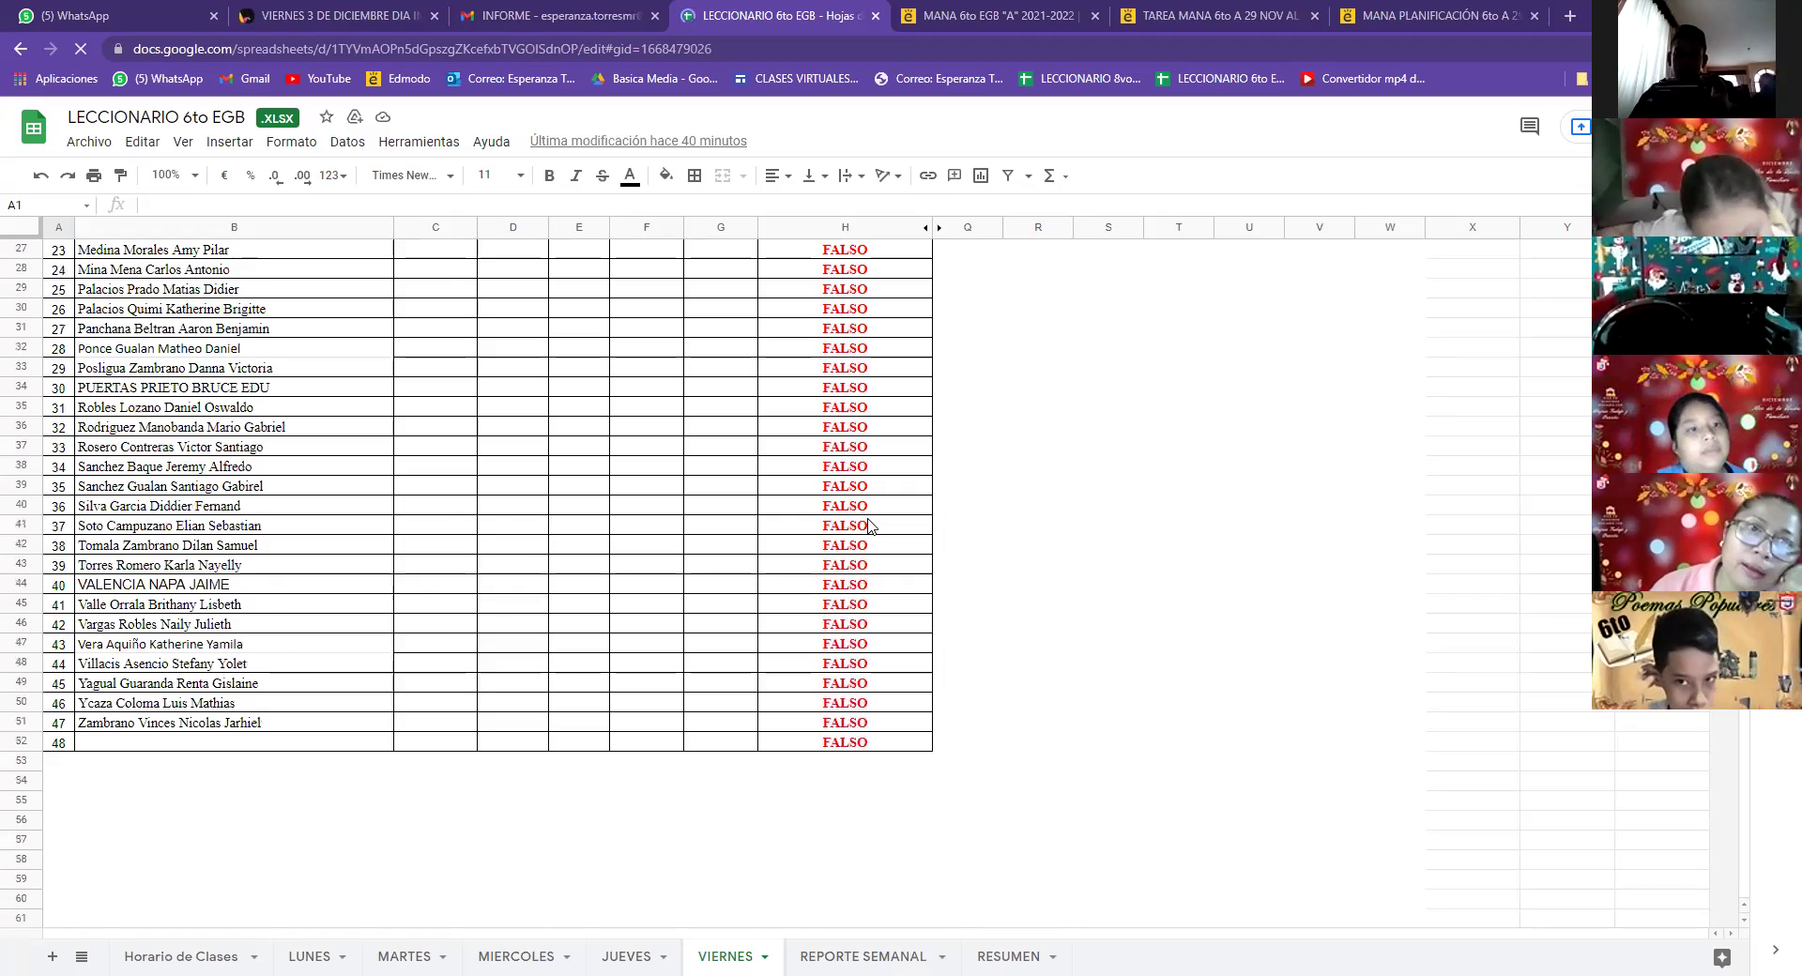
{"action": "scroll", "coordinate": [868, 527], "scroll_direction": "up", "scroll_amount": 4}
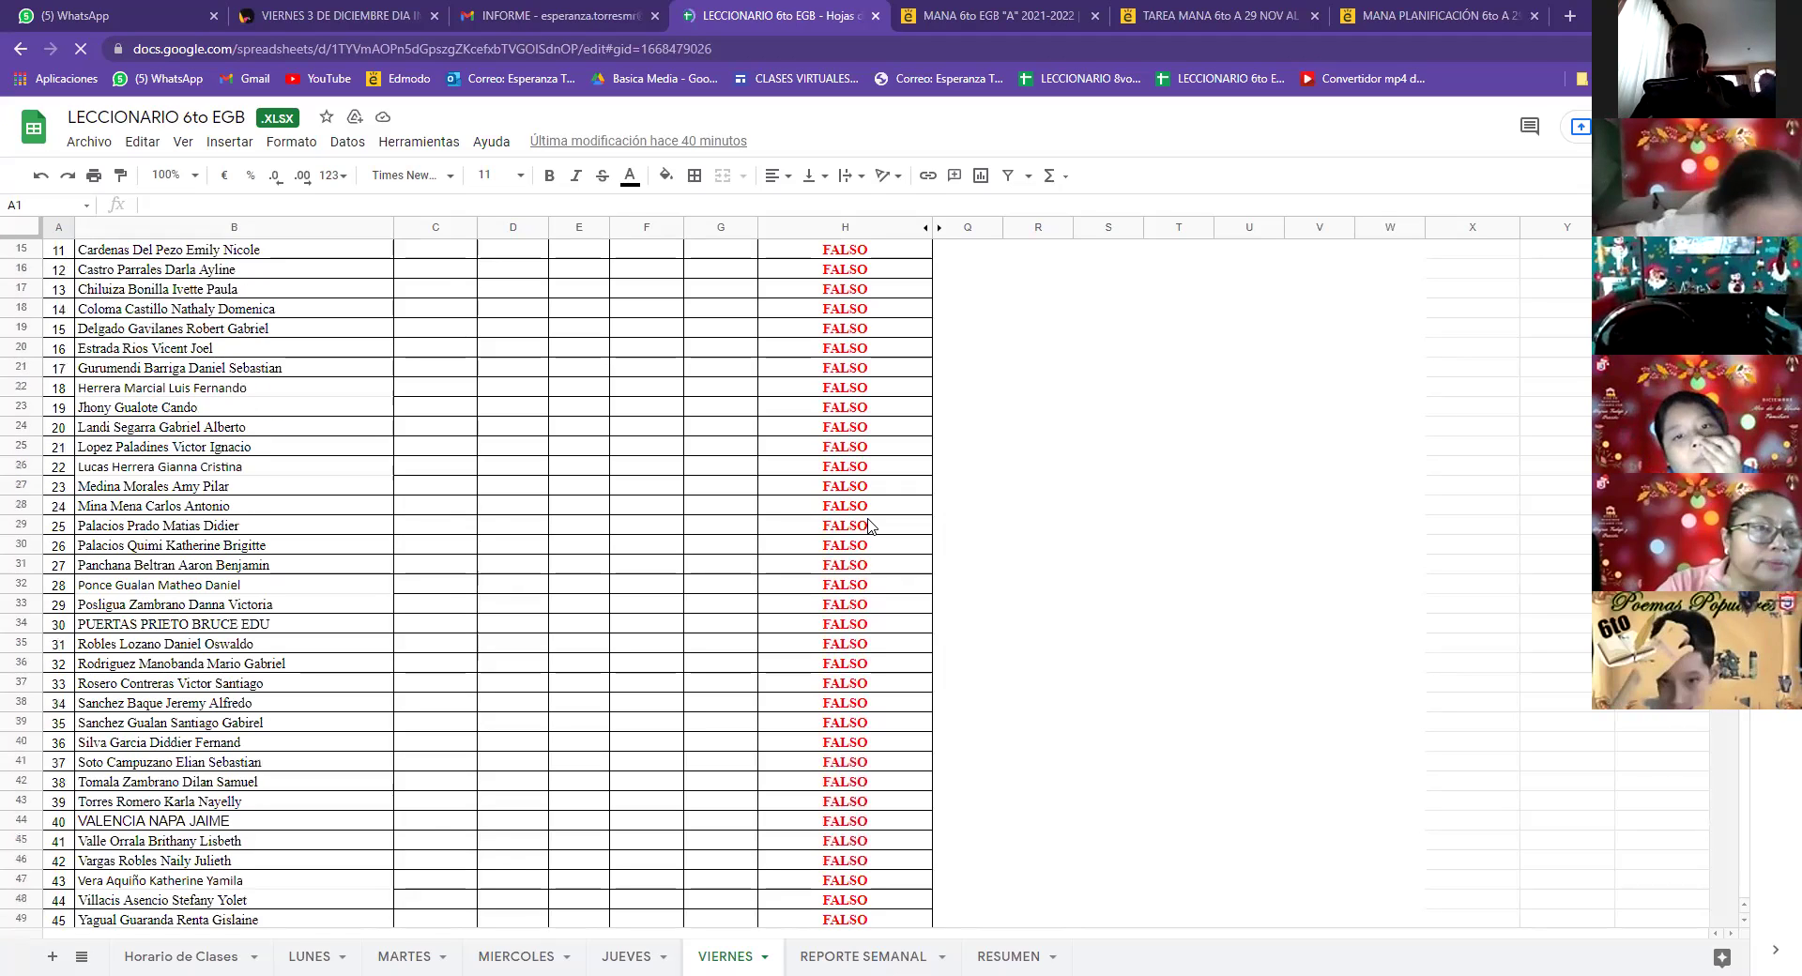
{"action": "scroll", "coordinate": [868, 527], "scroll_direction": "up", "scroll_amount": 5}
{"action": "scroll", "coordinate": [878, 621], "scroll_direction": "down", "scroll_amount": 2}
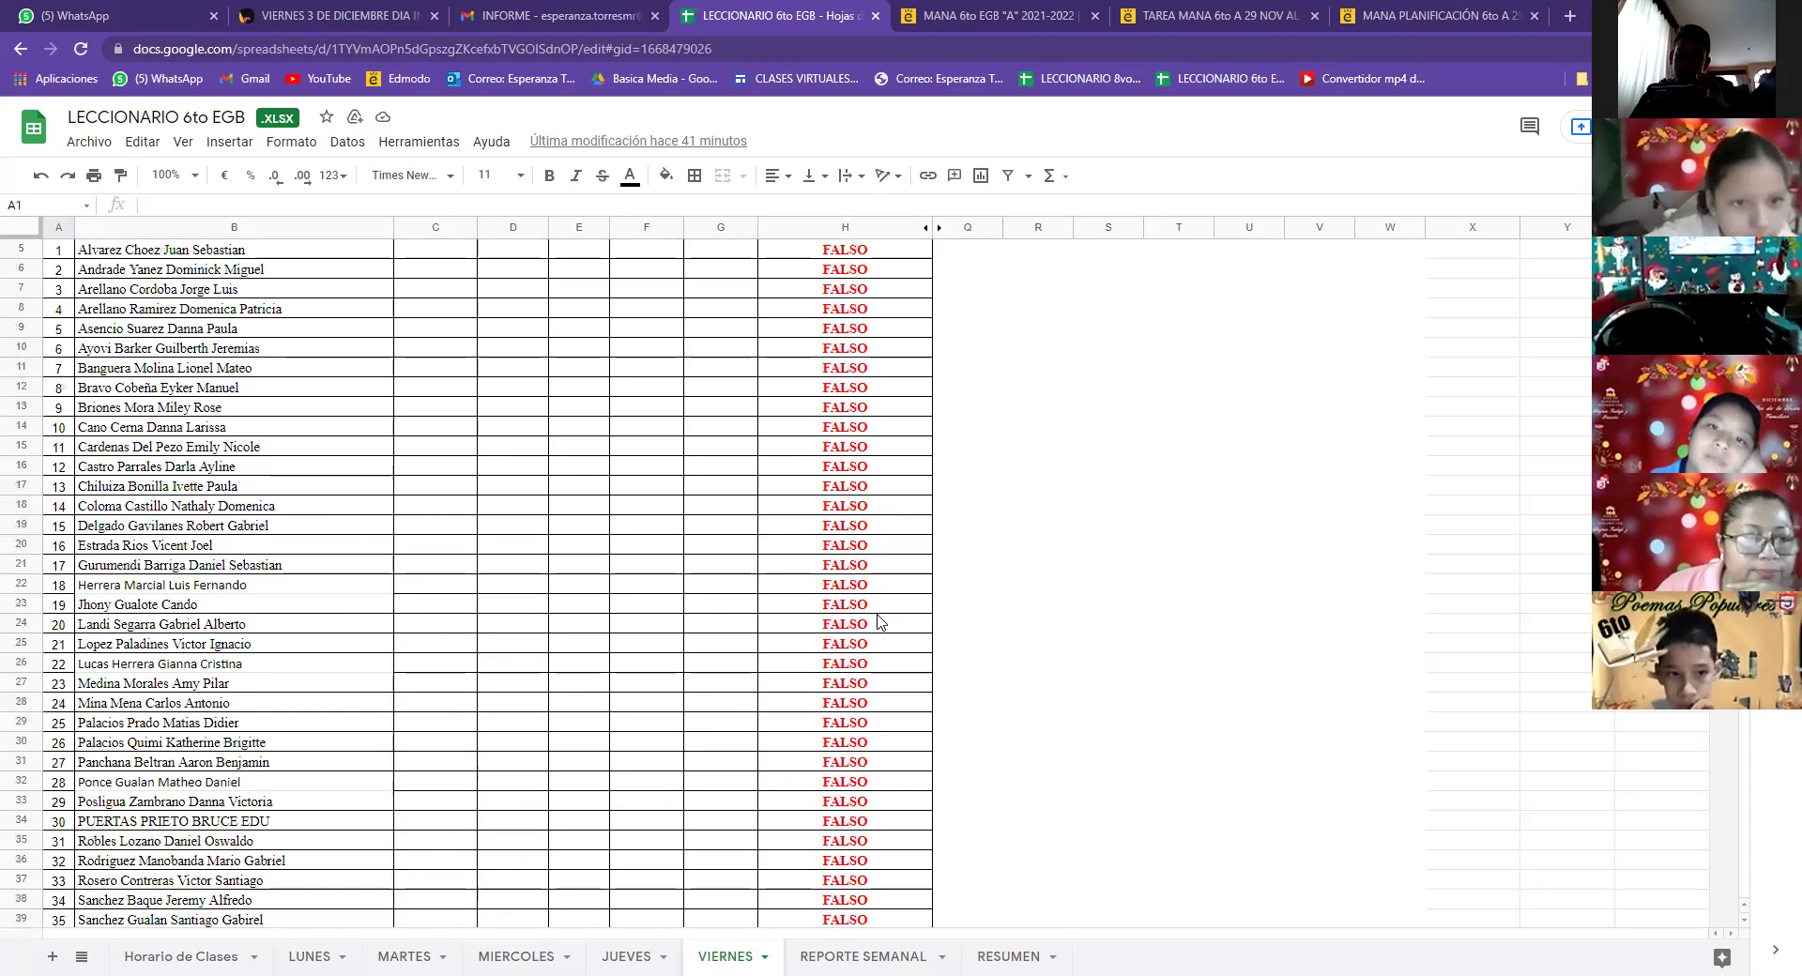
{"action": "scroll", "coordinate": [879, 621], "scroll_direction": "down", "scroll_amount": 1}
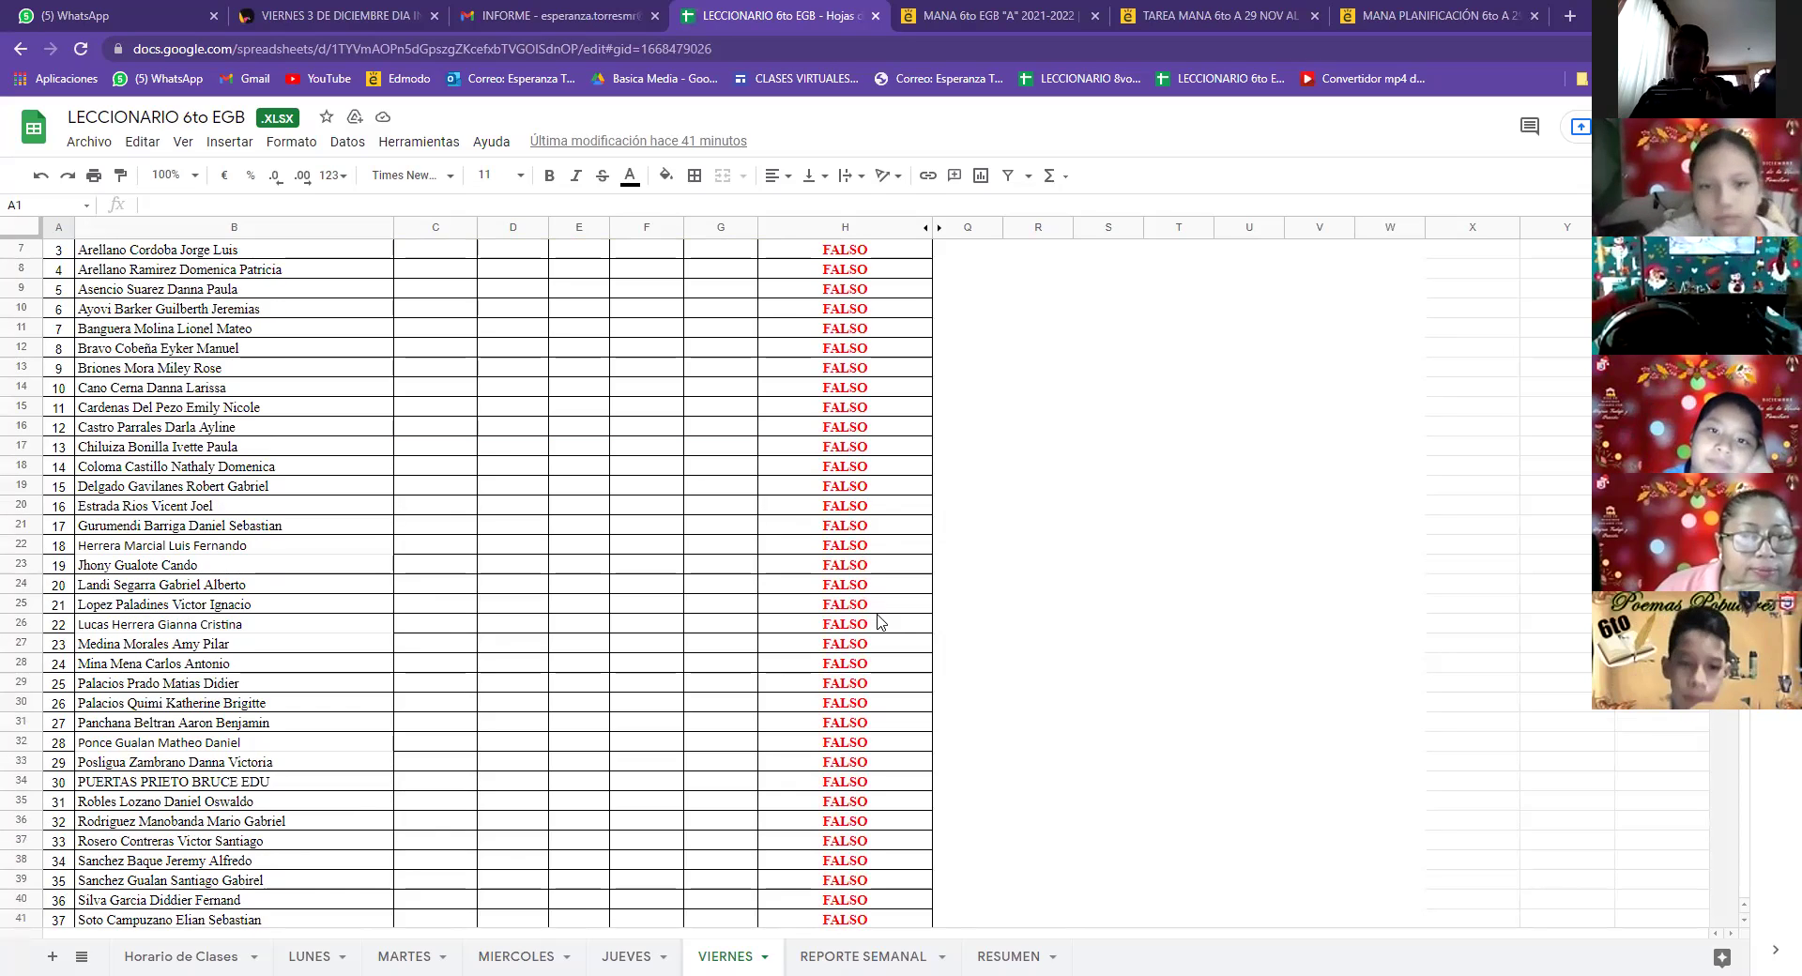
{"action": "scroll", "coordinate": [880, 621], "scroll_direction": "down", "scroll_amount": 1}
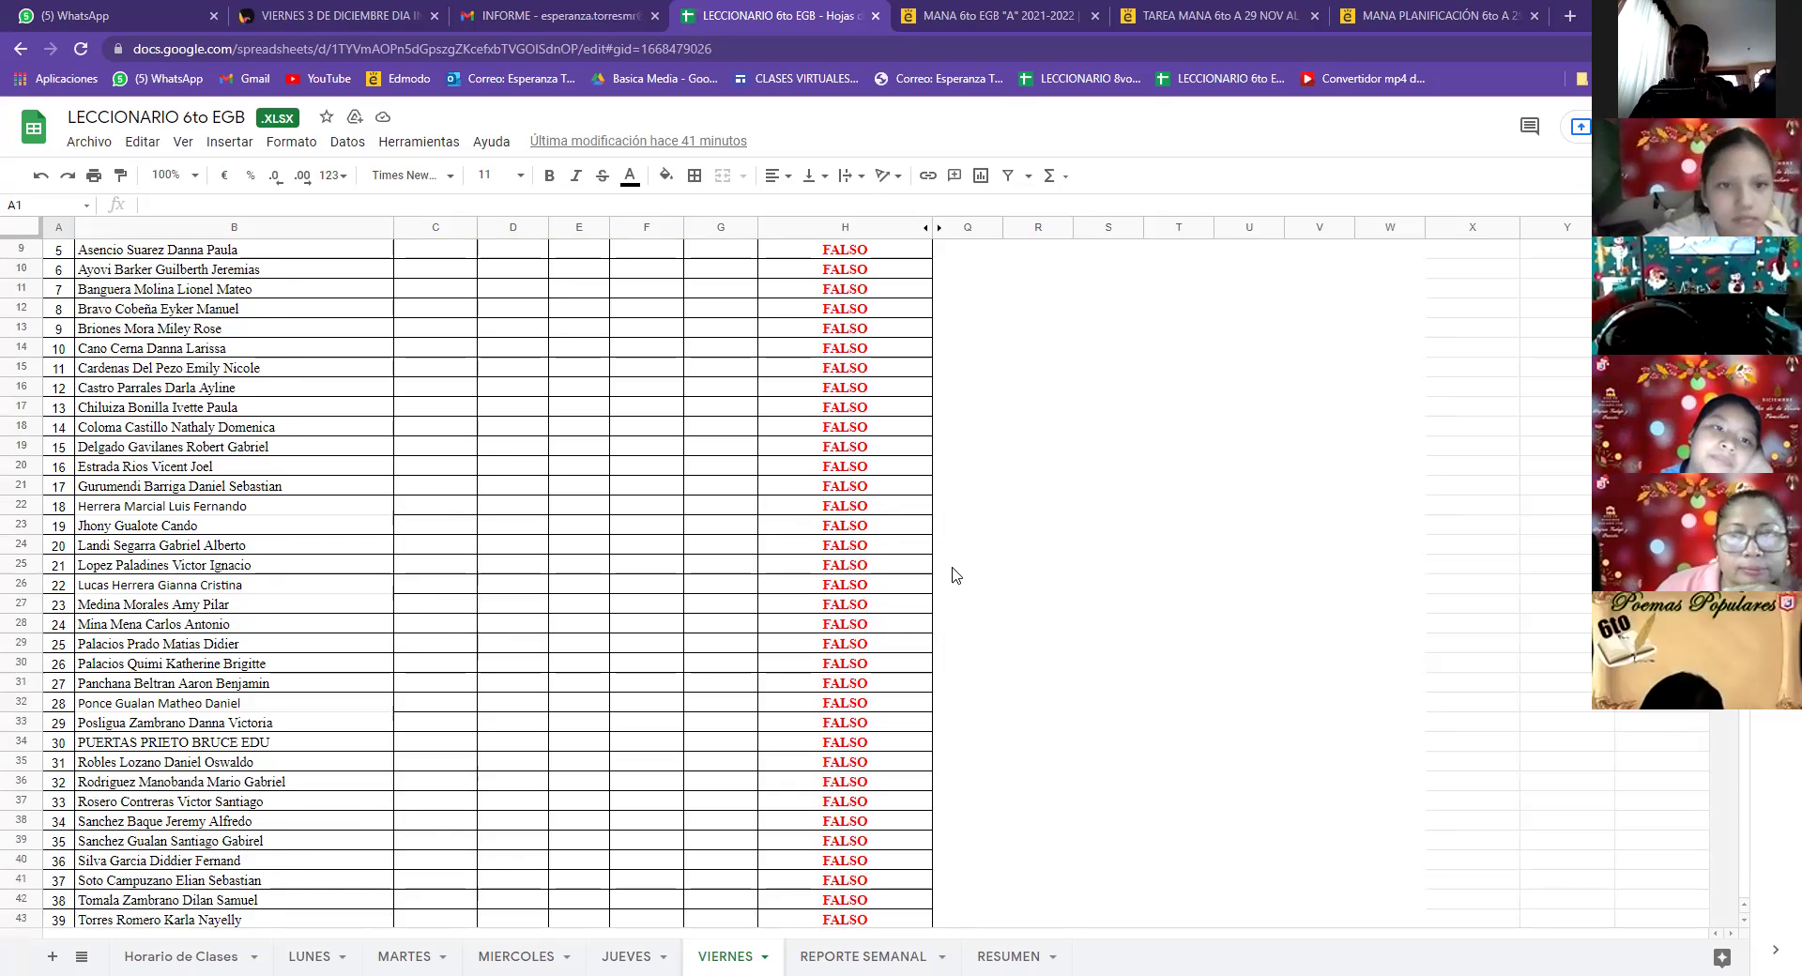
{"action": "scroll", "coordinate": [954, 575], "scroll_direction": "down", "scroll_amount": 1}
{"action": "scroll", "coordinate": [954, 575], "scroll_direction": "down", "scroll_amount": 1}
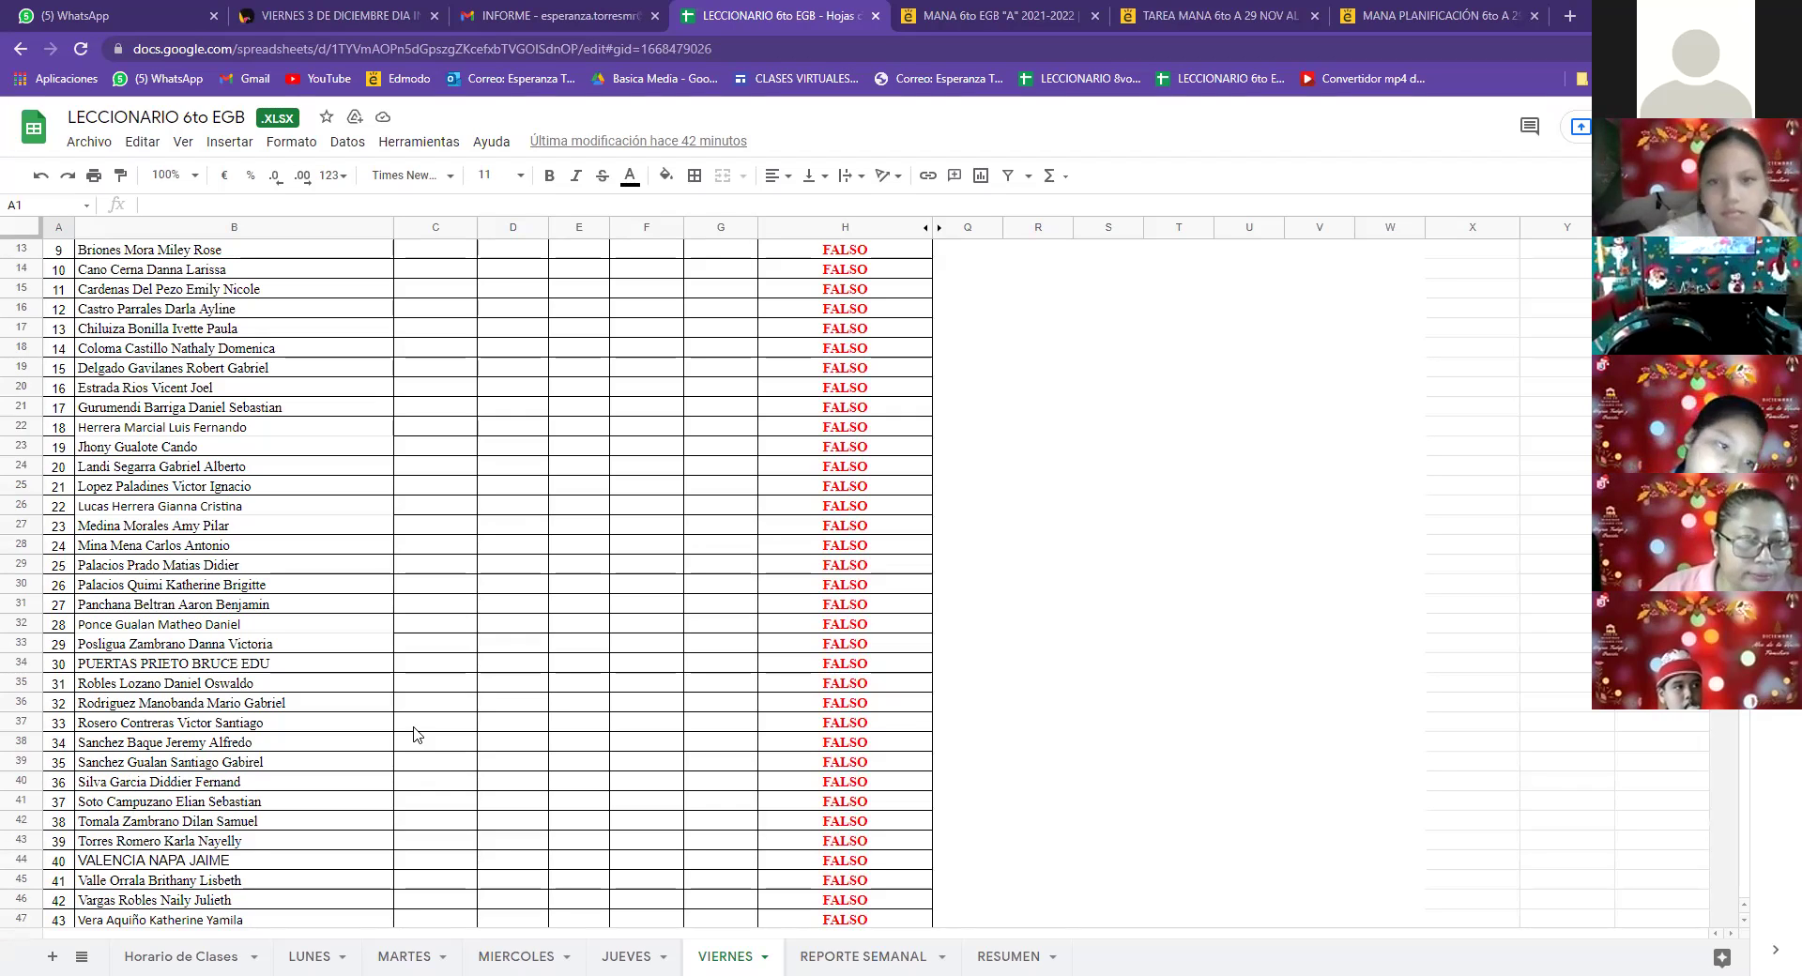
Step: Enter A in the MANA column for students 36 to 39, cells C40 to C43
{"action": "left_click", "coordinate": [408, 788]}
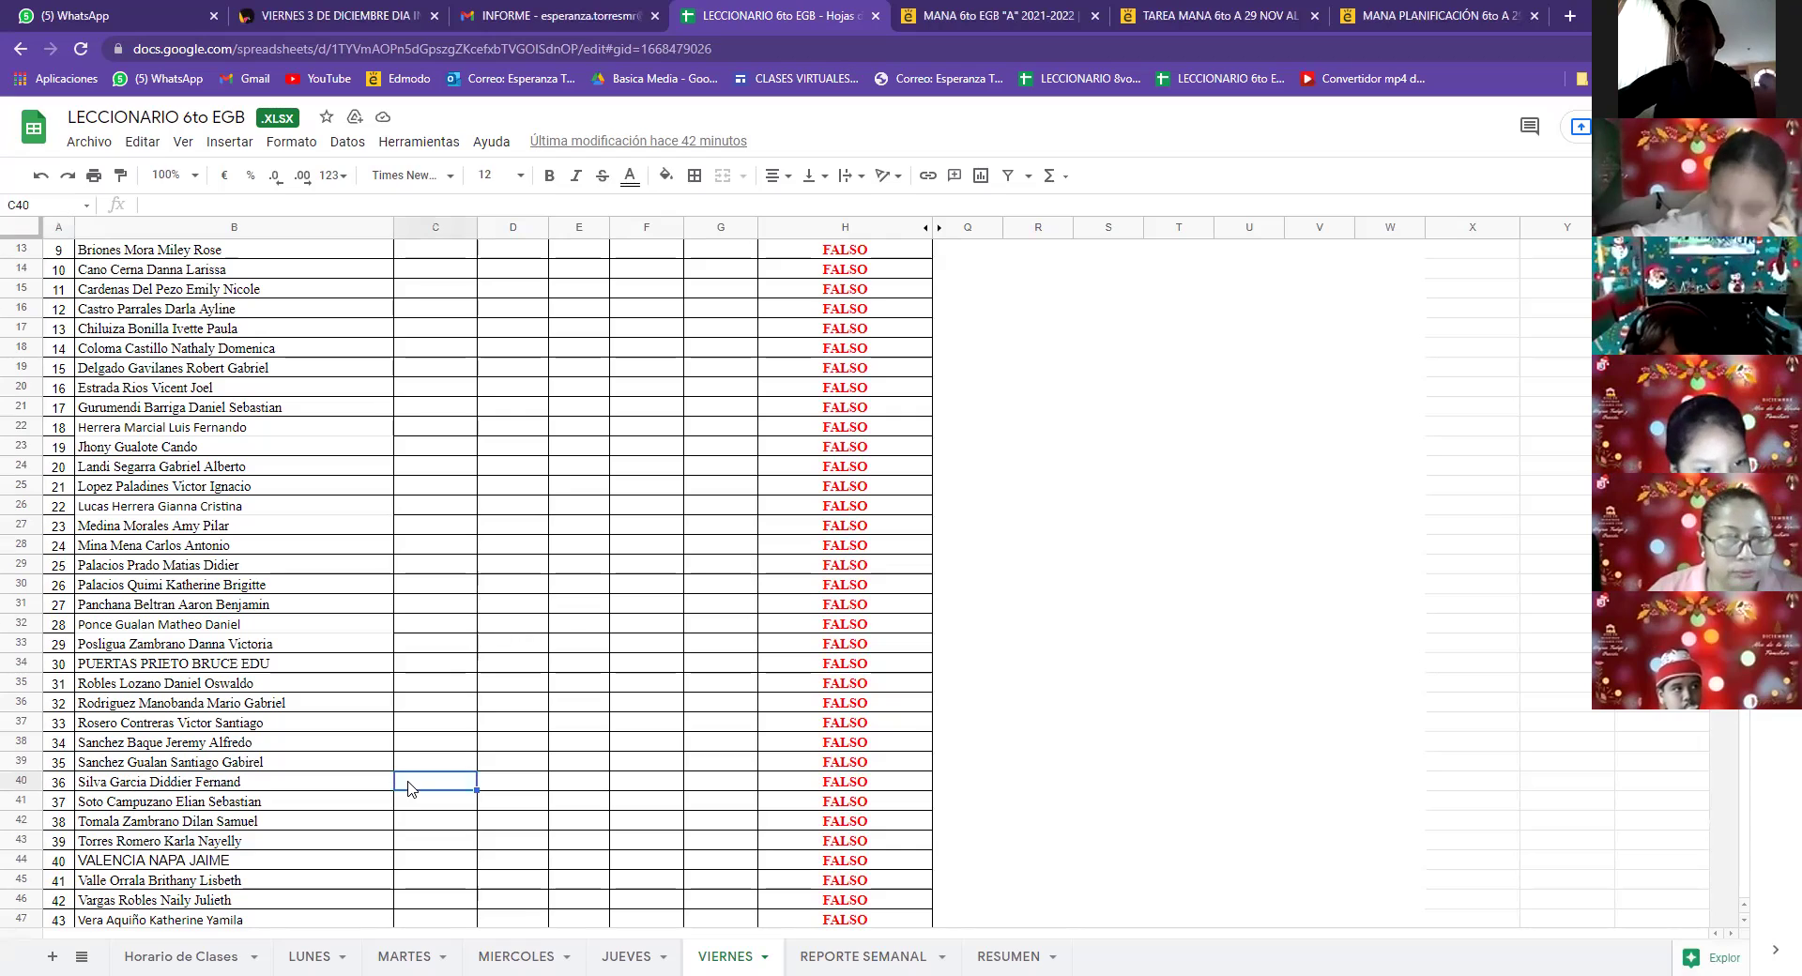
{"action": "type", "text": "A"}
{"action": "key", "text": "Return"}
{"action": "type", "text": "A"}
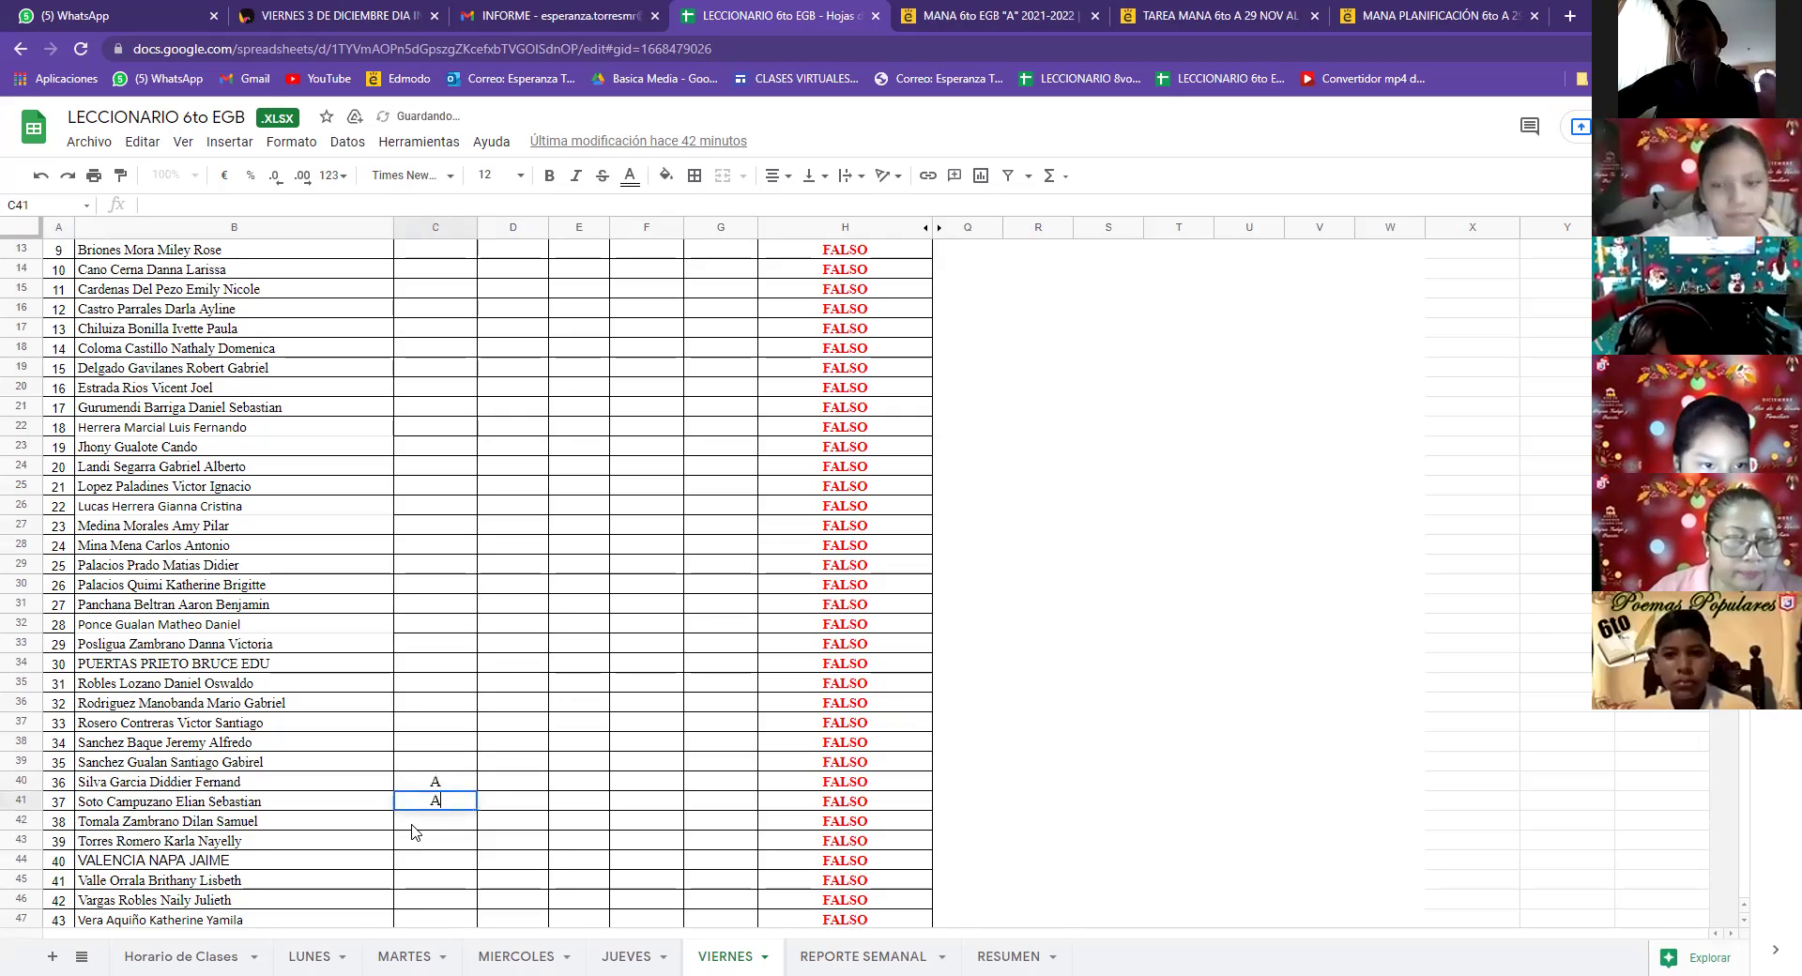
{"action": "key", "text": "Return"}
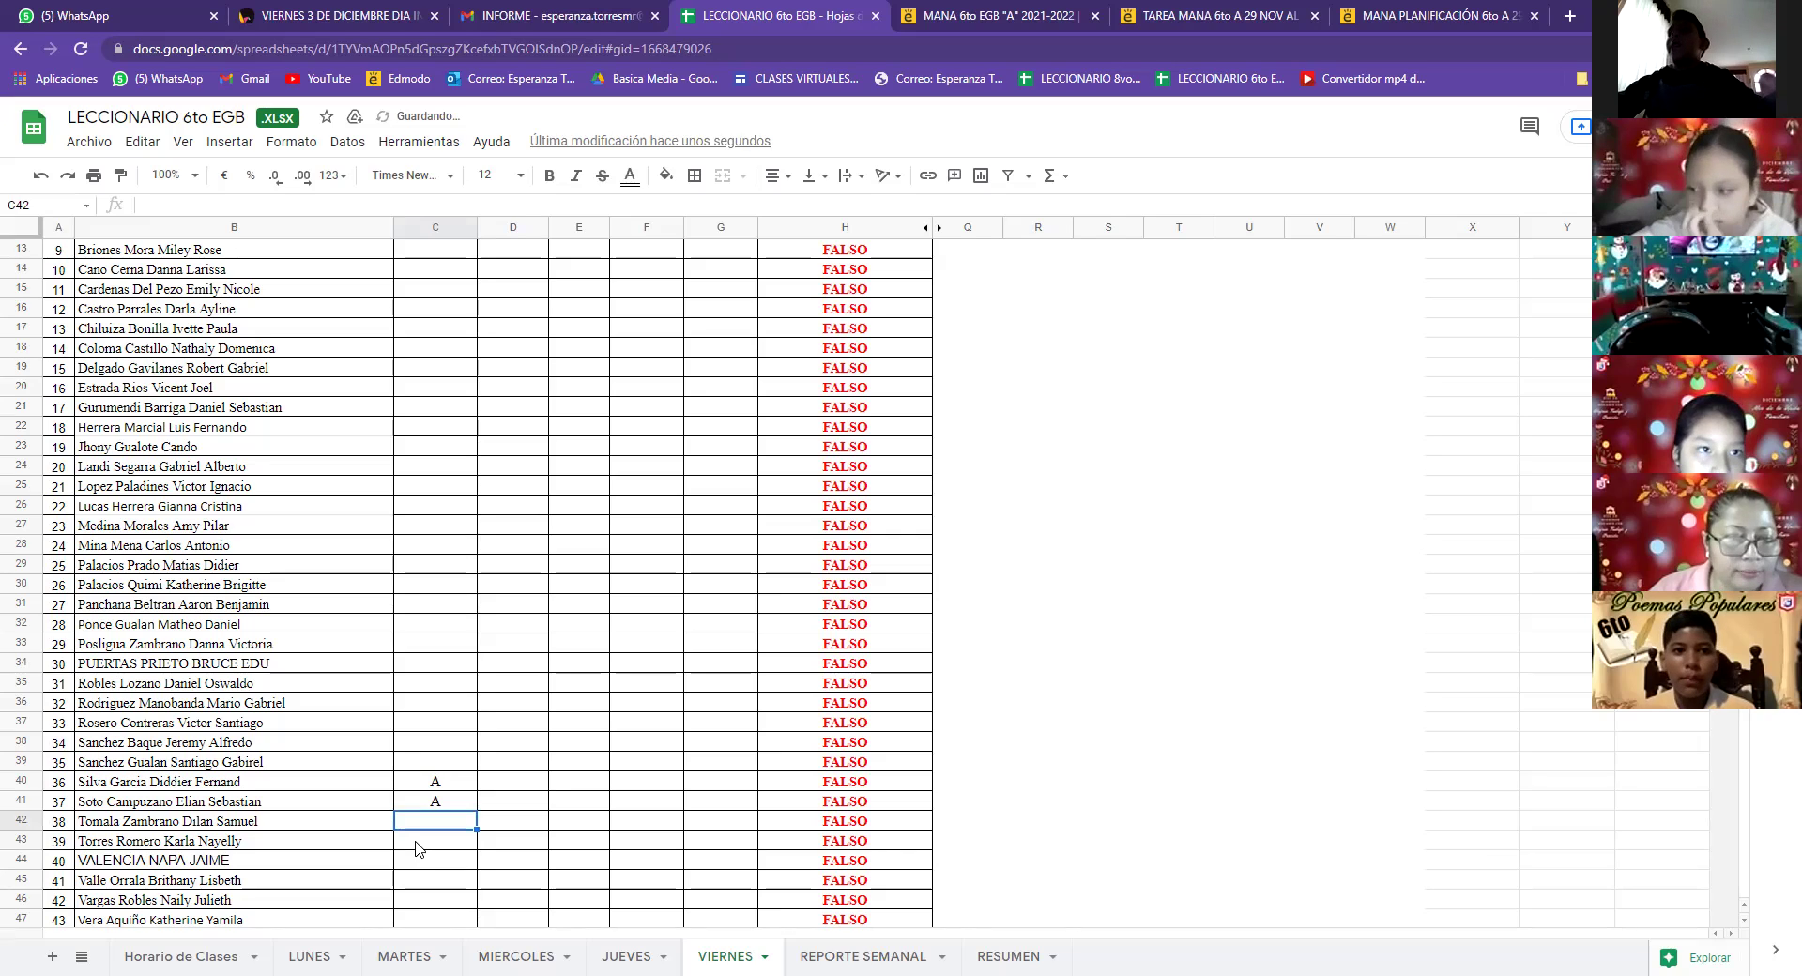
{"action": "type", "text": "A"}
{"action": "key", "text": "Return"}
{"action": "type", "text": "A"}
{"action": "key", "text": "Return"}
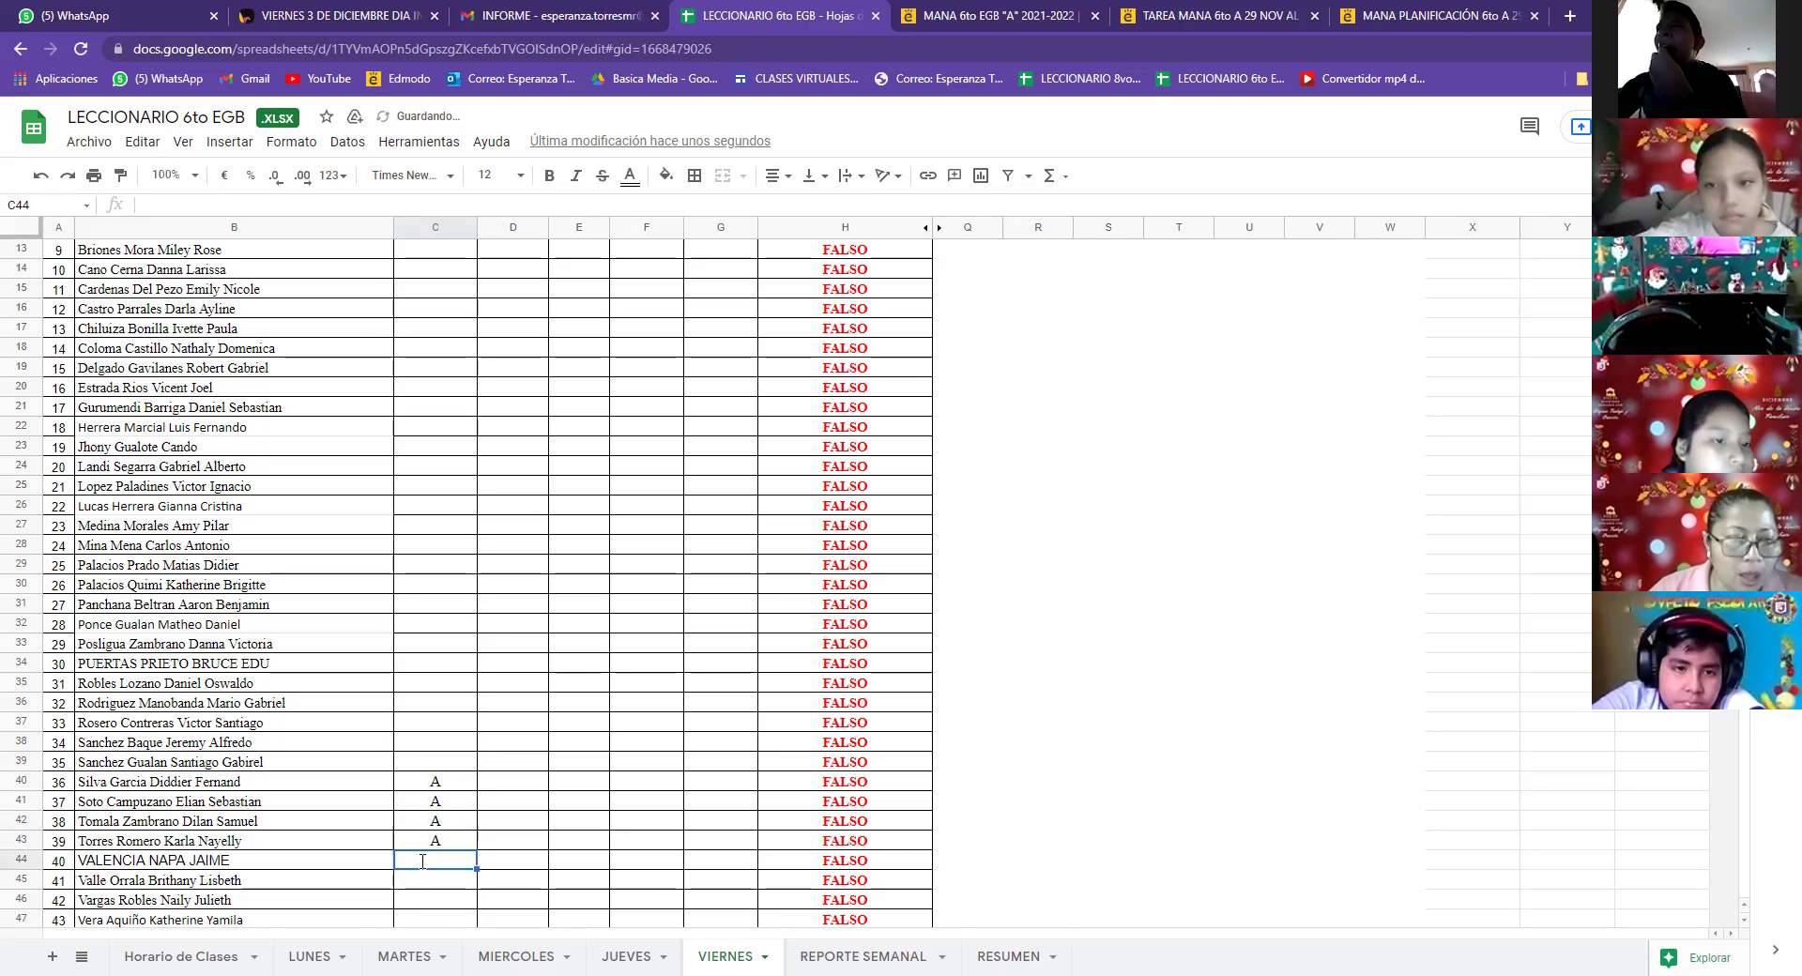
Step: Mark students 40 and 41 with A in the MANA column, cells C44 and C45
{"action": "type", "text": "A"}
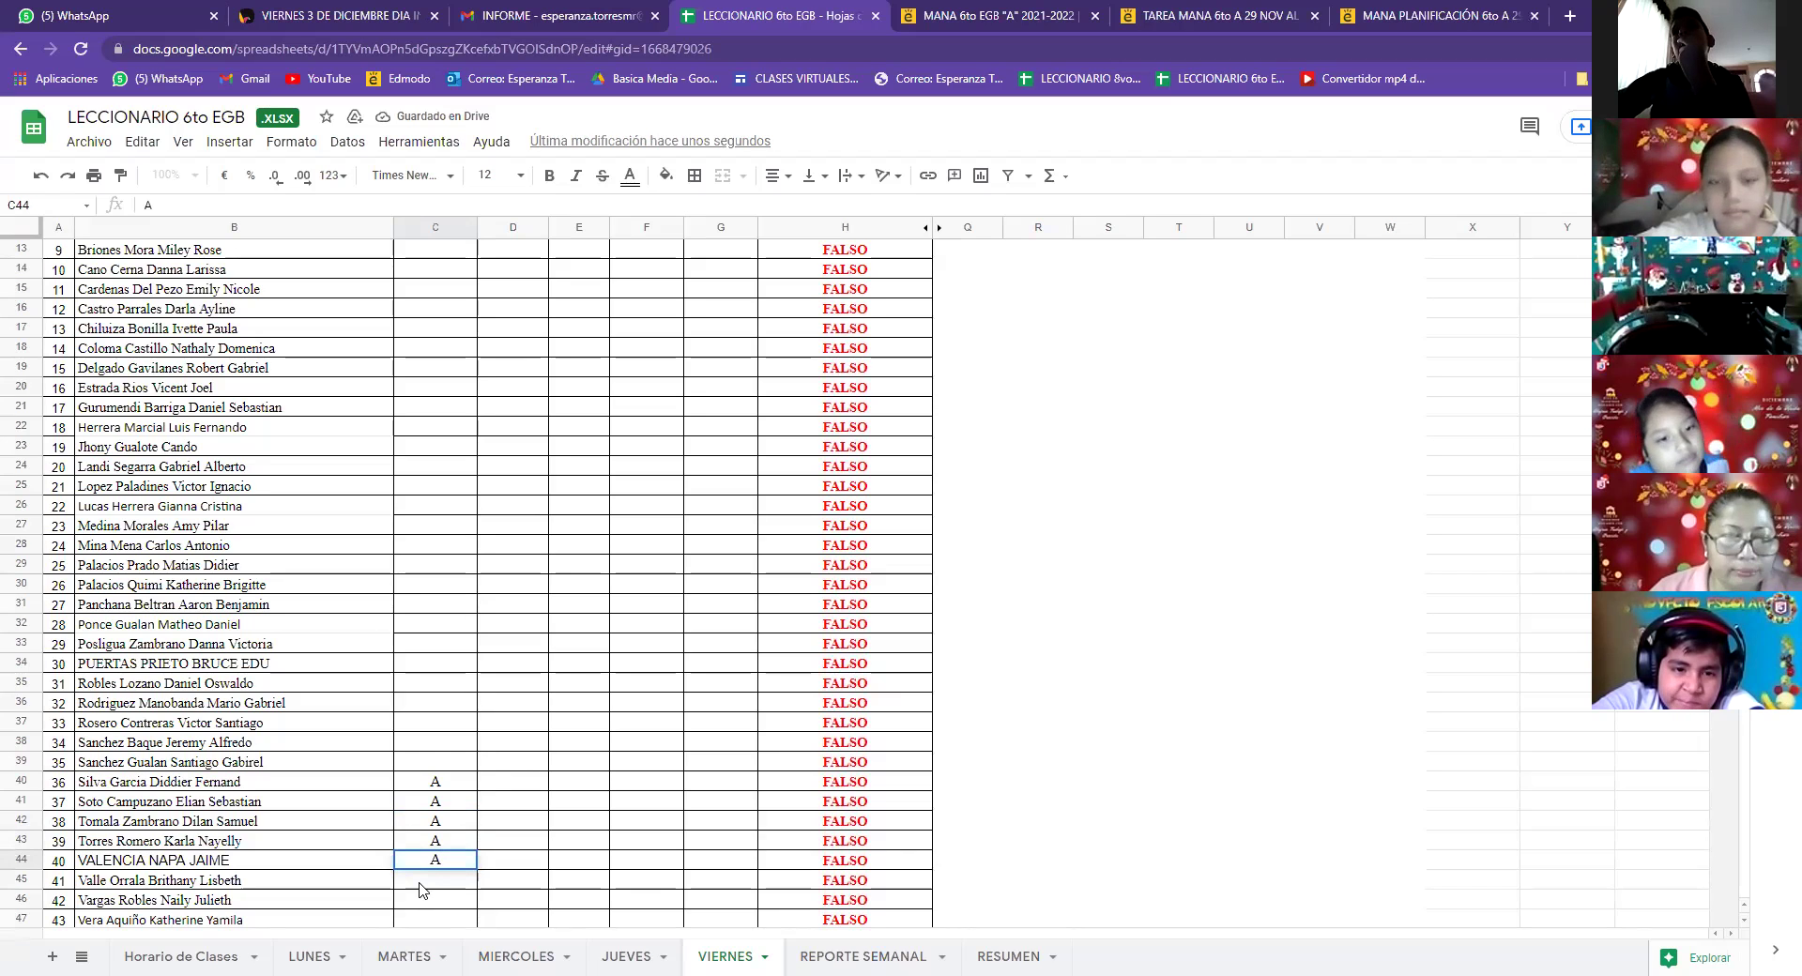
{"action": "key", "text": "Return"}
{"action": "type", "text": "A"}
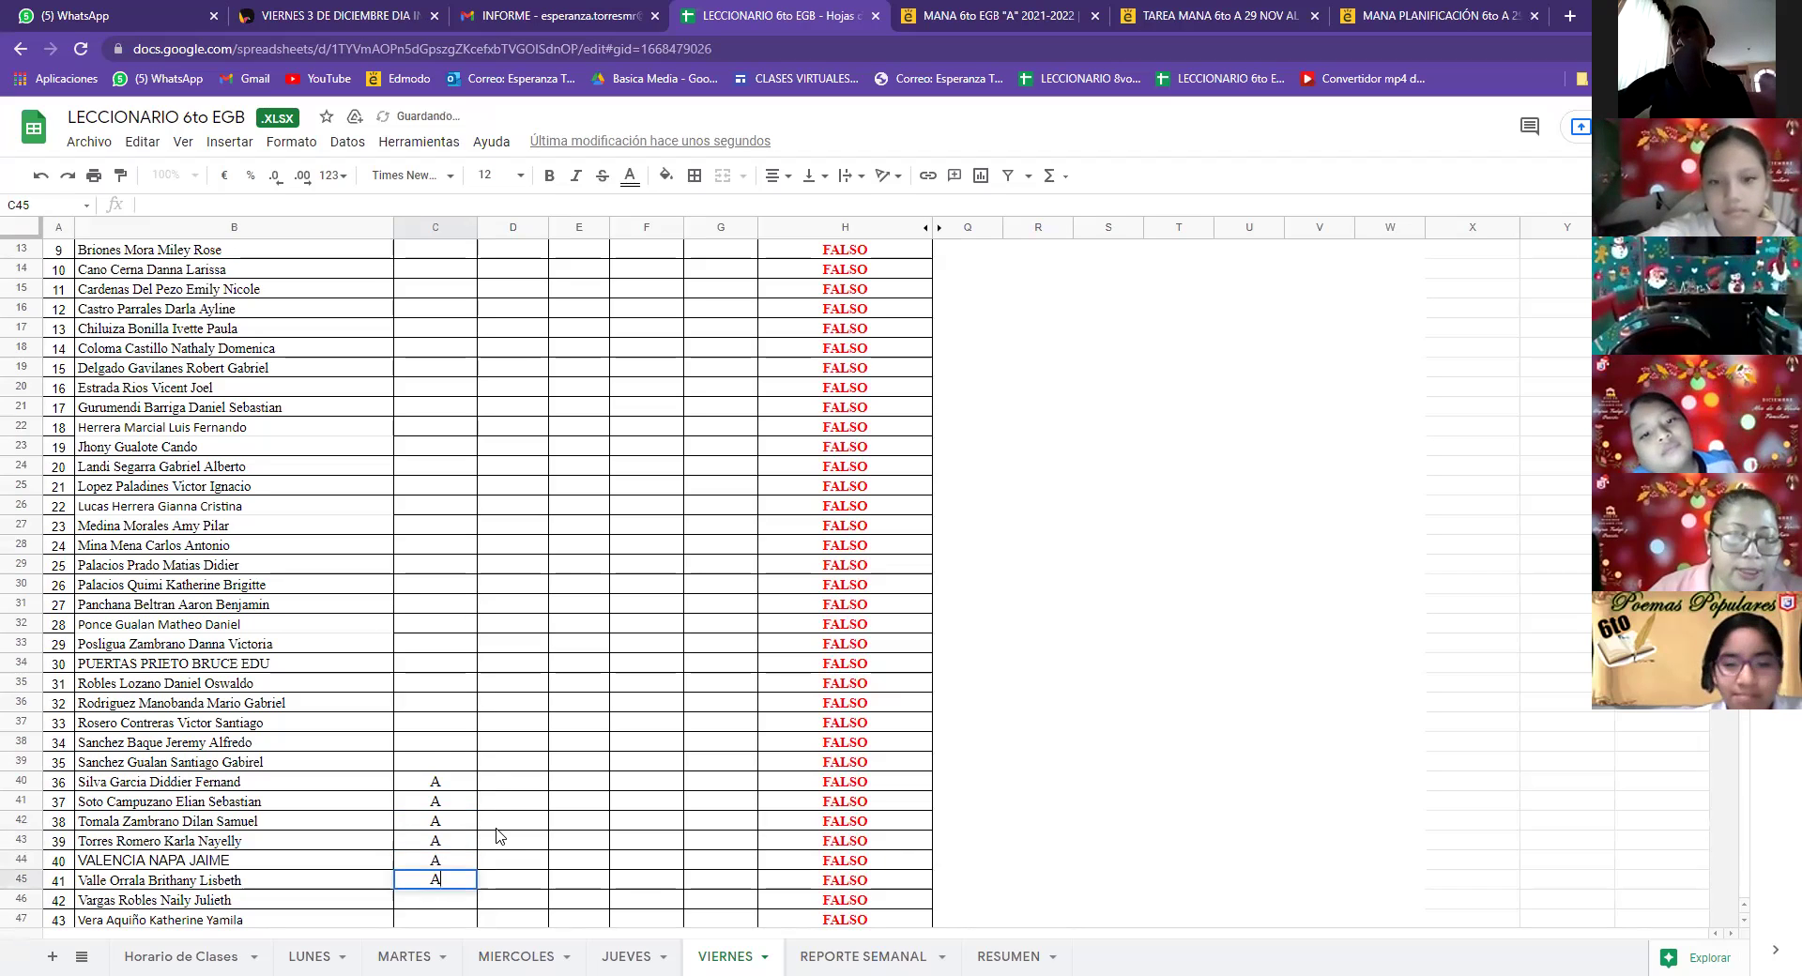
{"action": "scroll", "coordinate": [436, 639], "scroll_direction": "down", "scroll_amount": 1}
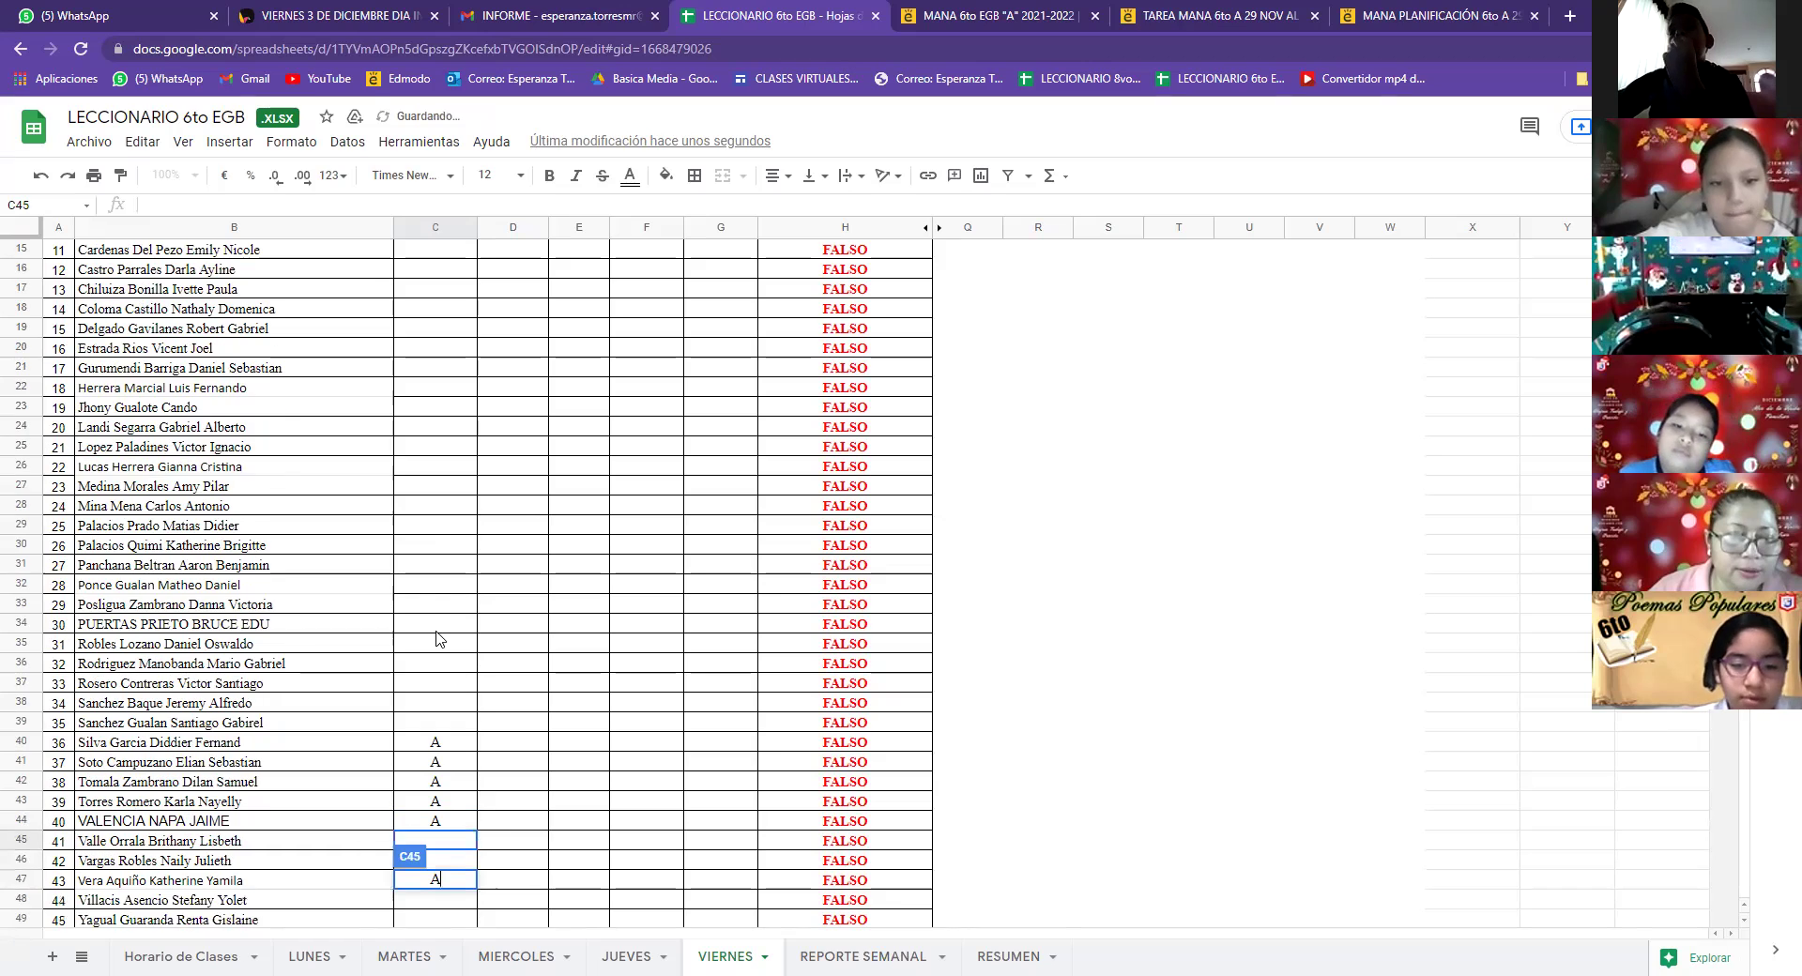
{"action": "scroll", "coordinate": [437, 639], "scroll_direction": "down", "scroll_amount": 3}
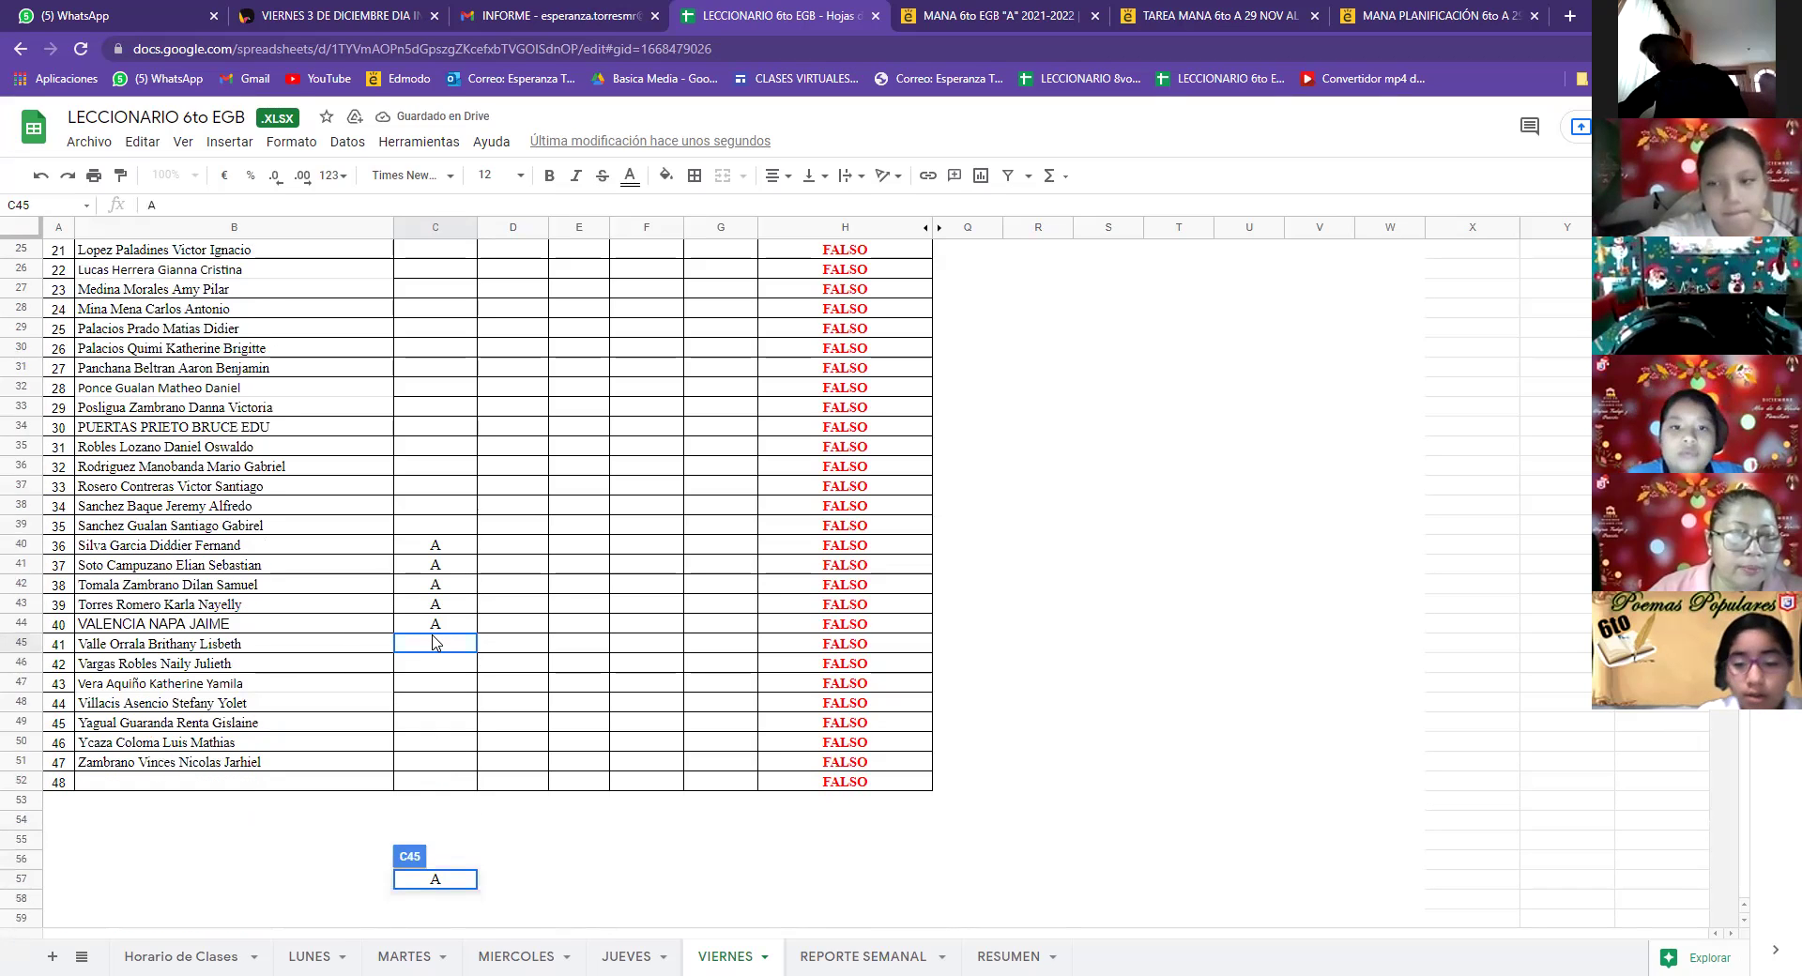
{"action": "key", "text": "Up"}
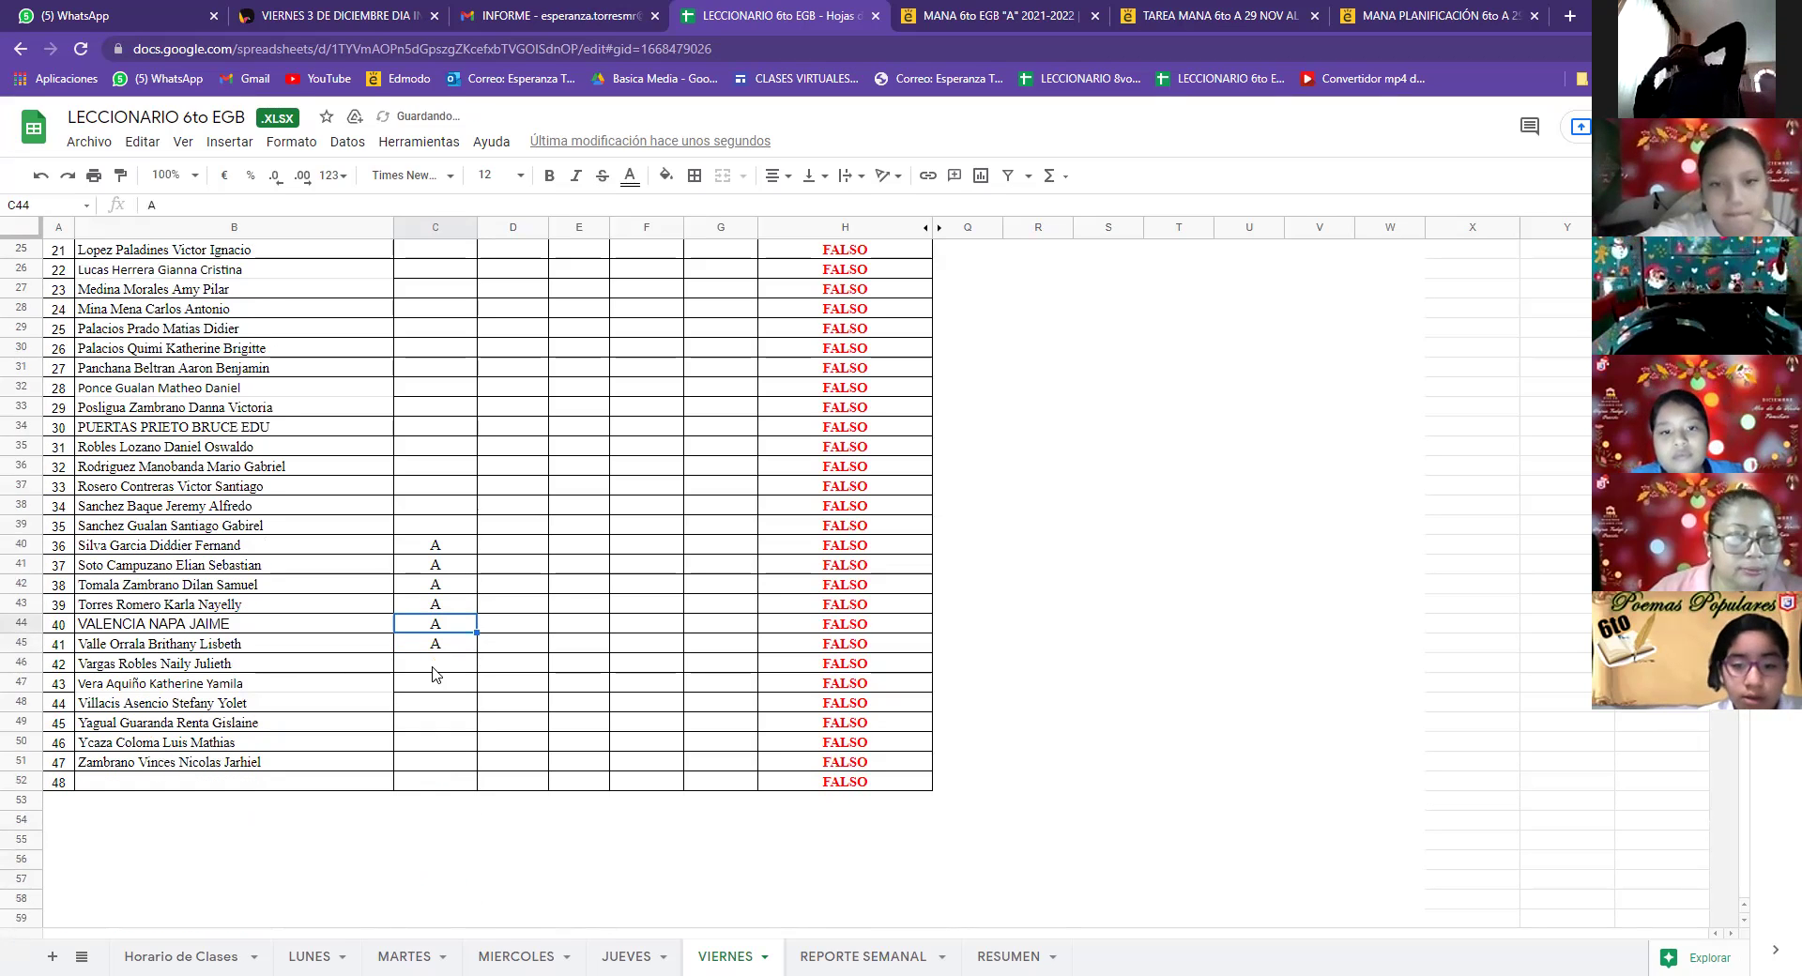
Step: Fill in A in the MANA column for students 42 to 47, cells C46 to C51
{"action": "left_click", "coordinate": [434, 668]}
{"action": "type", "text": "A"}
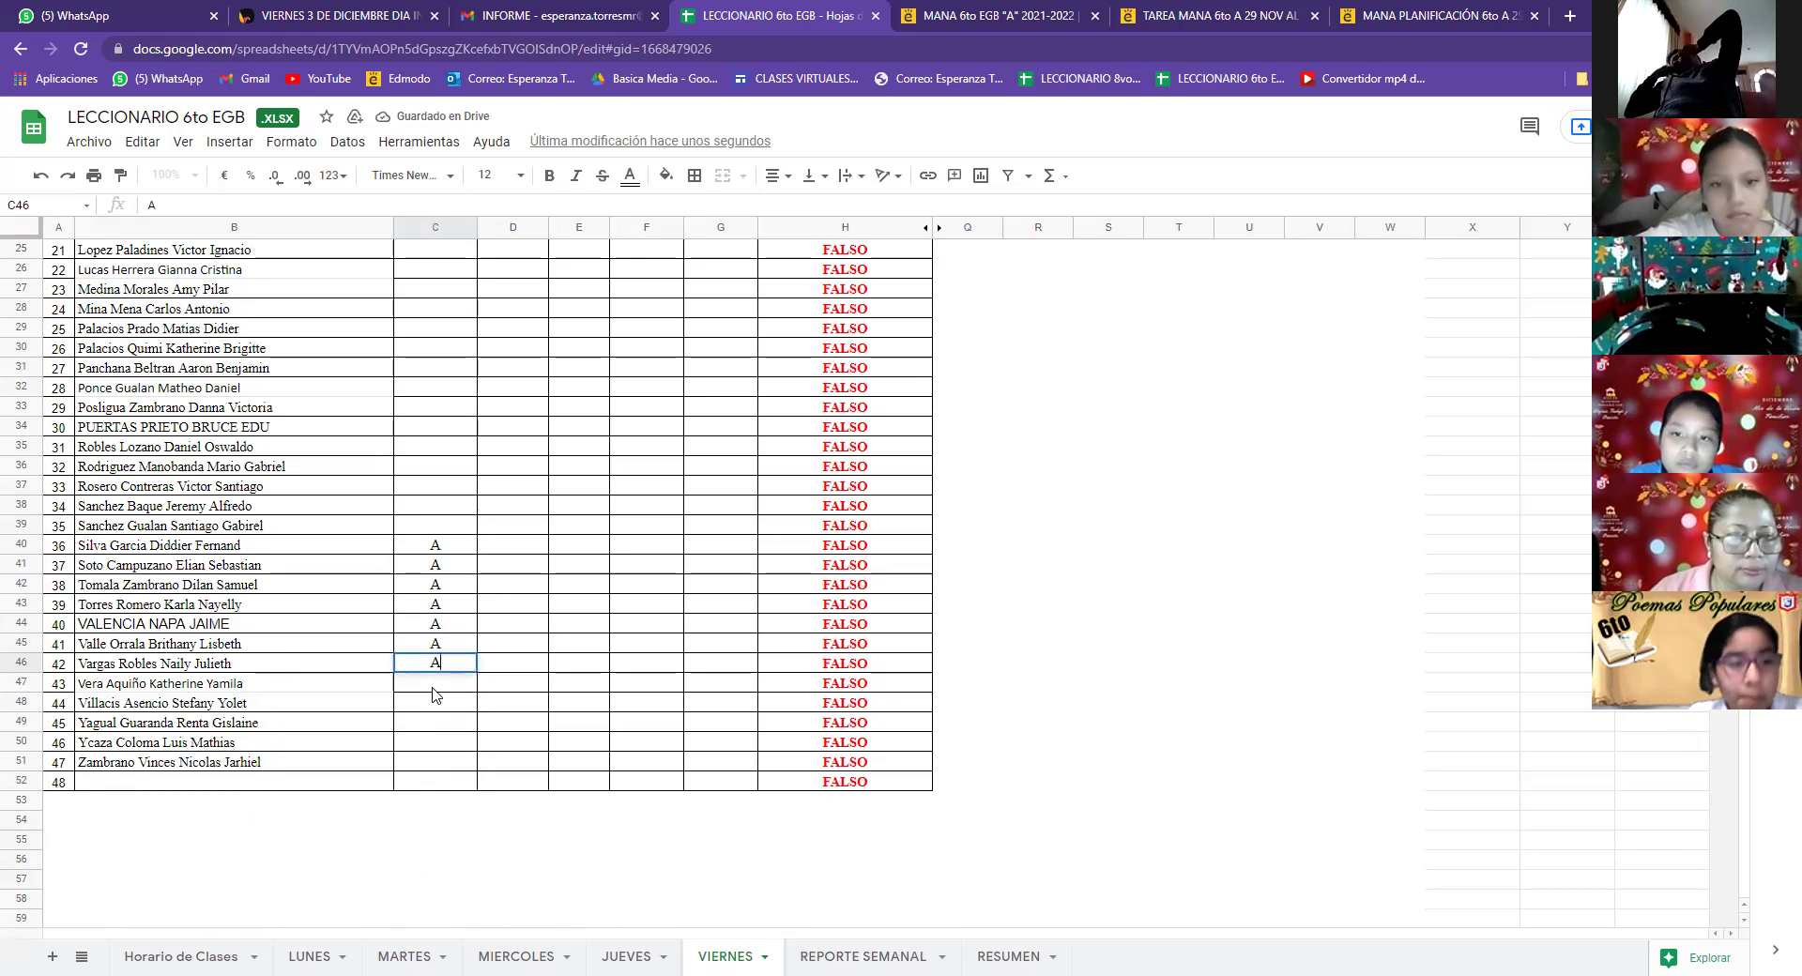
{"action": "key", "text": "Return"}
{"action": "type", "text": "A"}
{"action": "key", "text": "Return"}
{"action": "type", "text": "A"}
{"action": "key", "text": "Return"}
{"action": "type", "text": "A"}
{"action": "key", "text": "Return"}
{"action": "type", "text": "A"}
{"action": "key", "text": "Return"}
{"action": "type", "text": "A"}
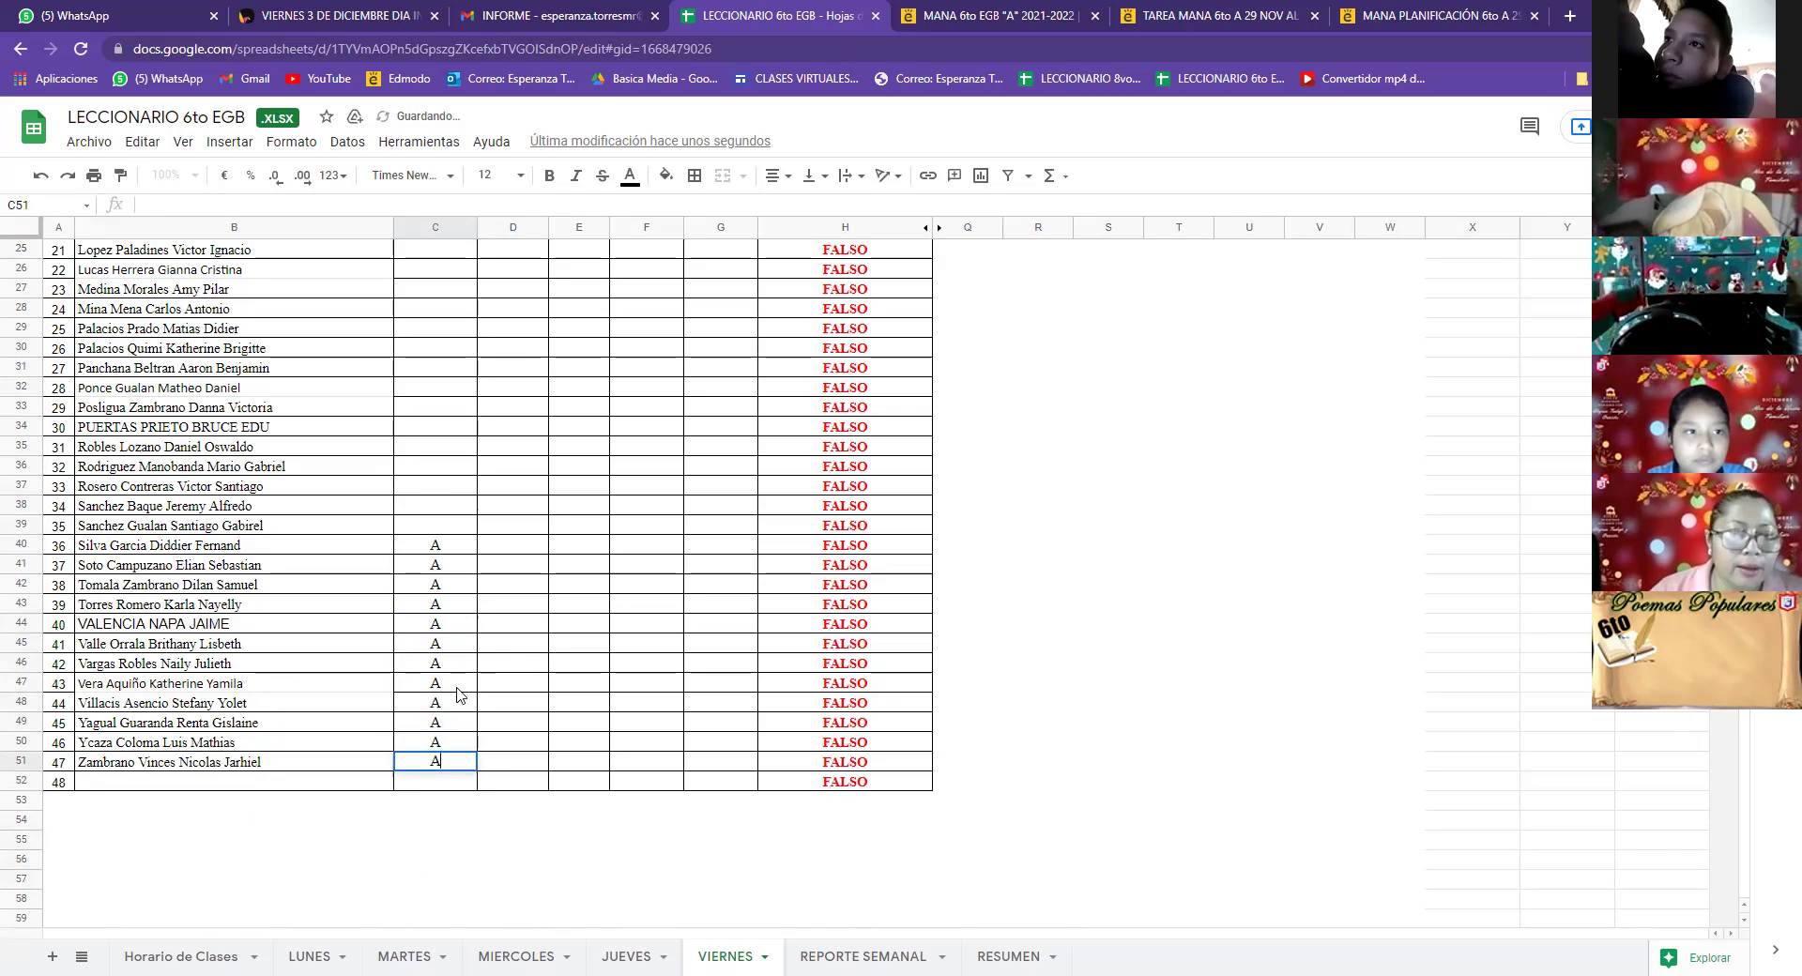
{"action": "left_click", "coordinate": [497, 664]}
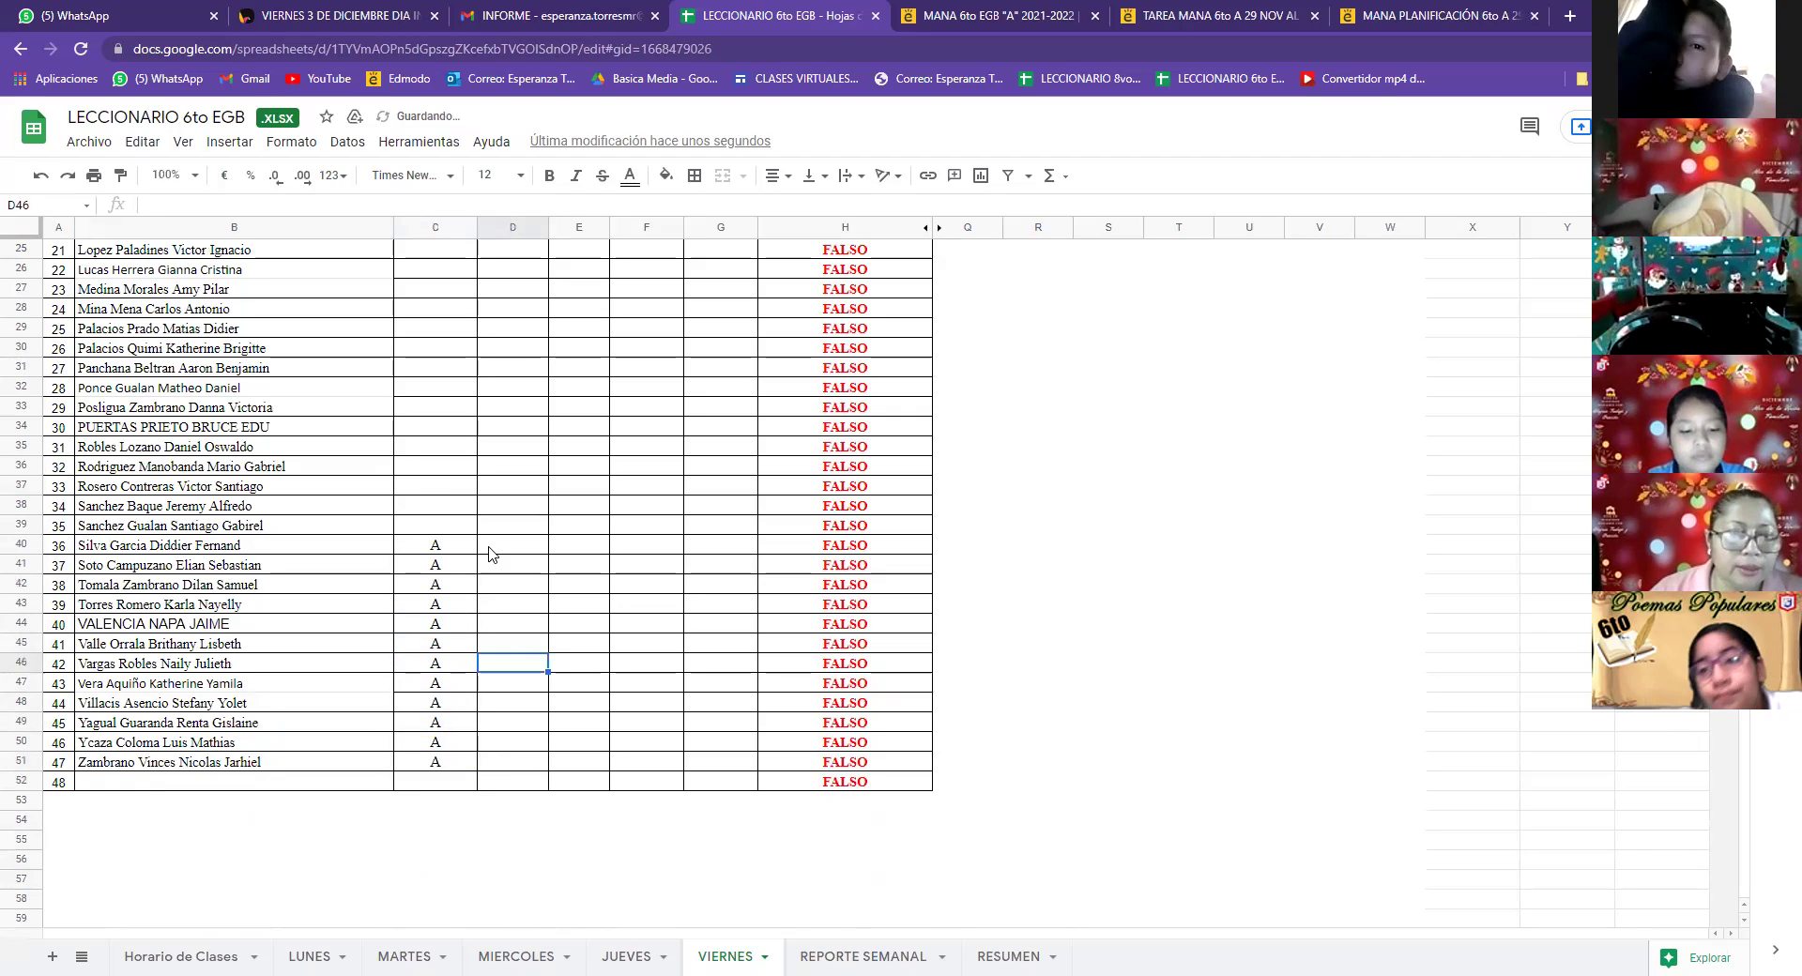
Step: Enter A in the MANA column for students 1 and 2, cells C5 and C6
{"action": "key", "text": "Left"}
{"action": "key", "text": "Down"}
{"action": "key", "text": "Down"}
{"action": "scroll", "coordinate": [469, 549], "scroll_direction": "up", "scroll_amount": 5}
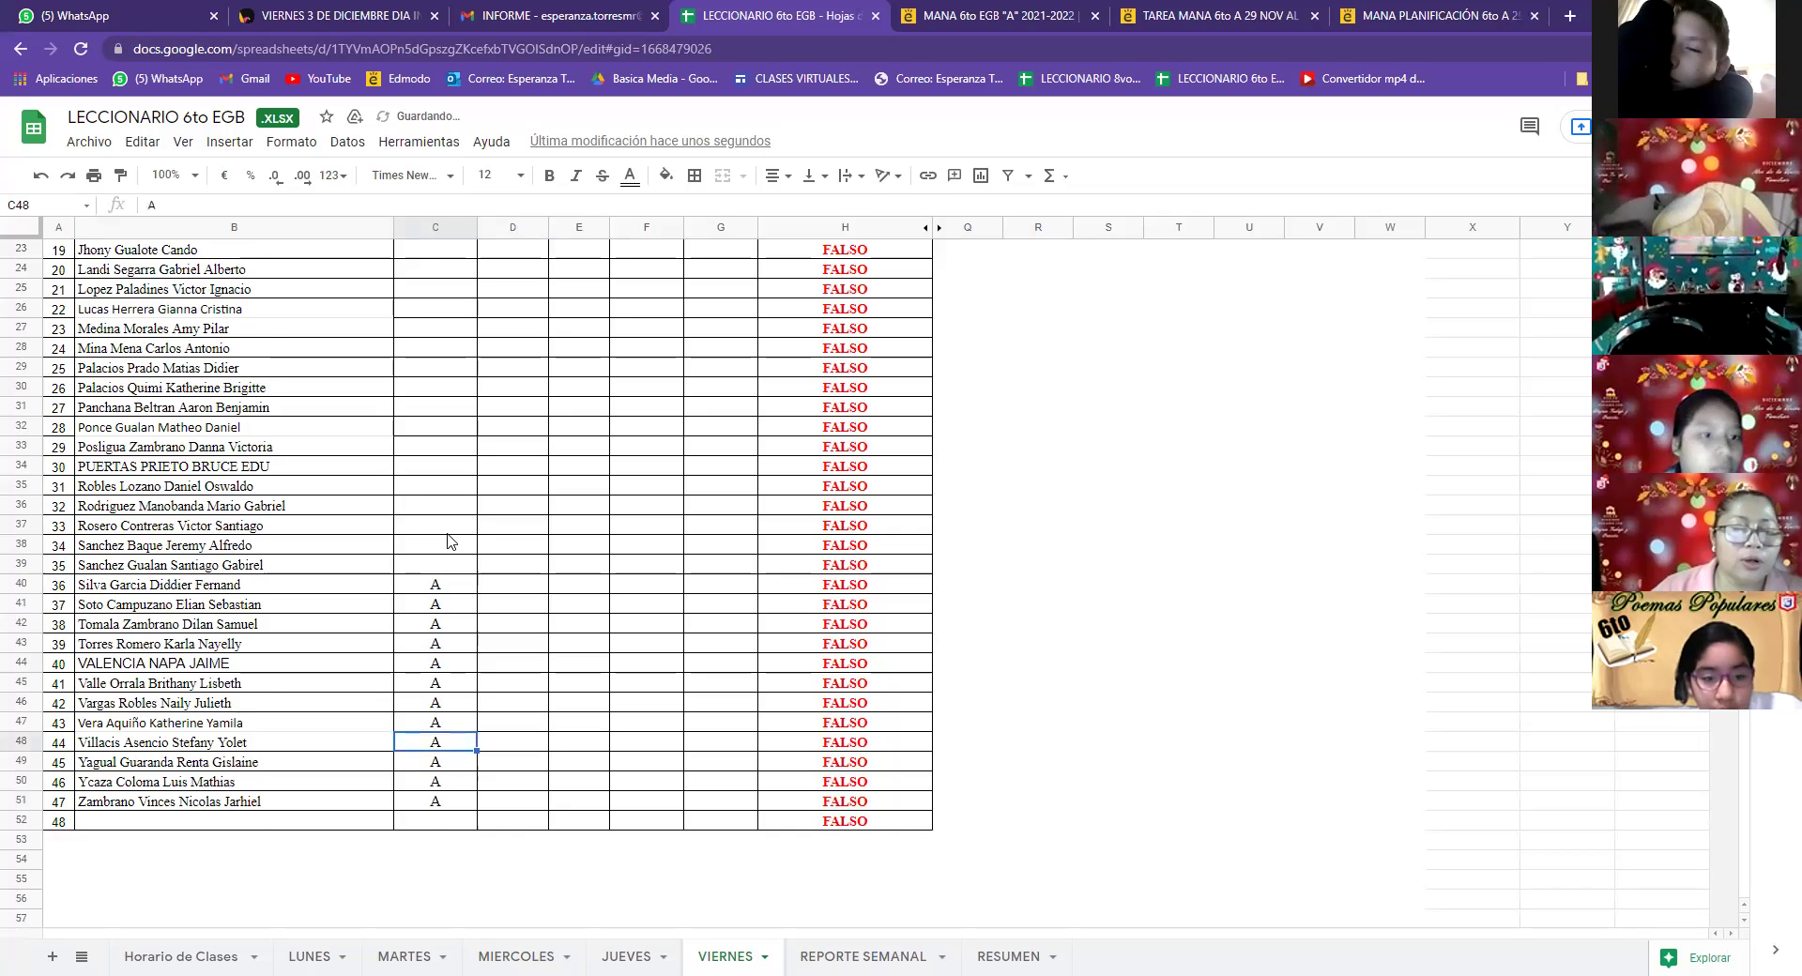
{"action": "scroll", "coordinate": [448, 542], "scroll_direction": "up", "scroll_amount": 1}
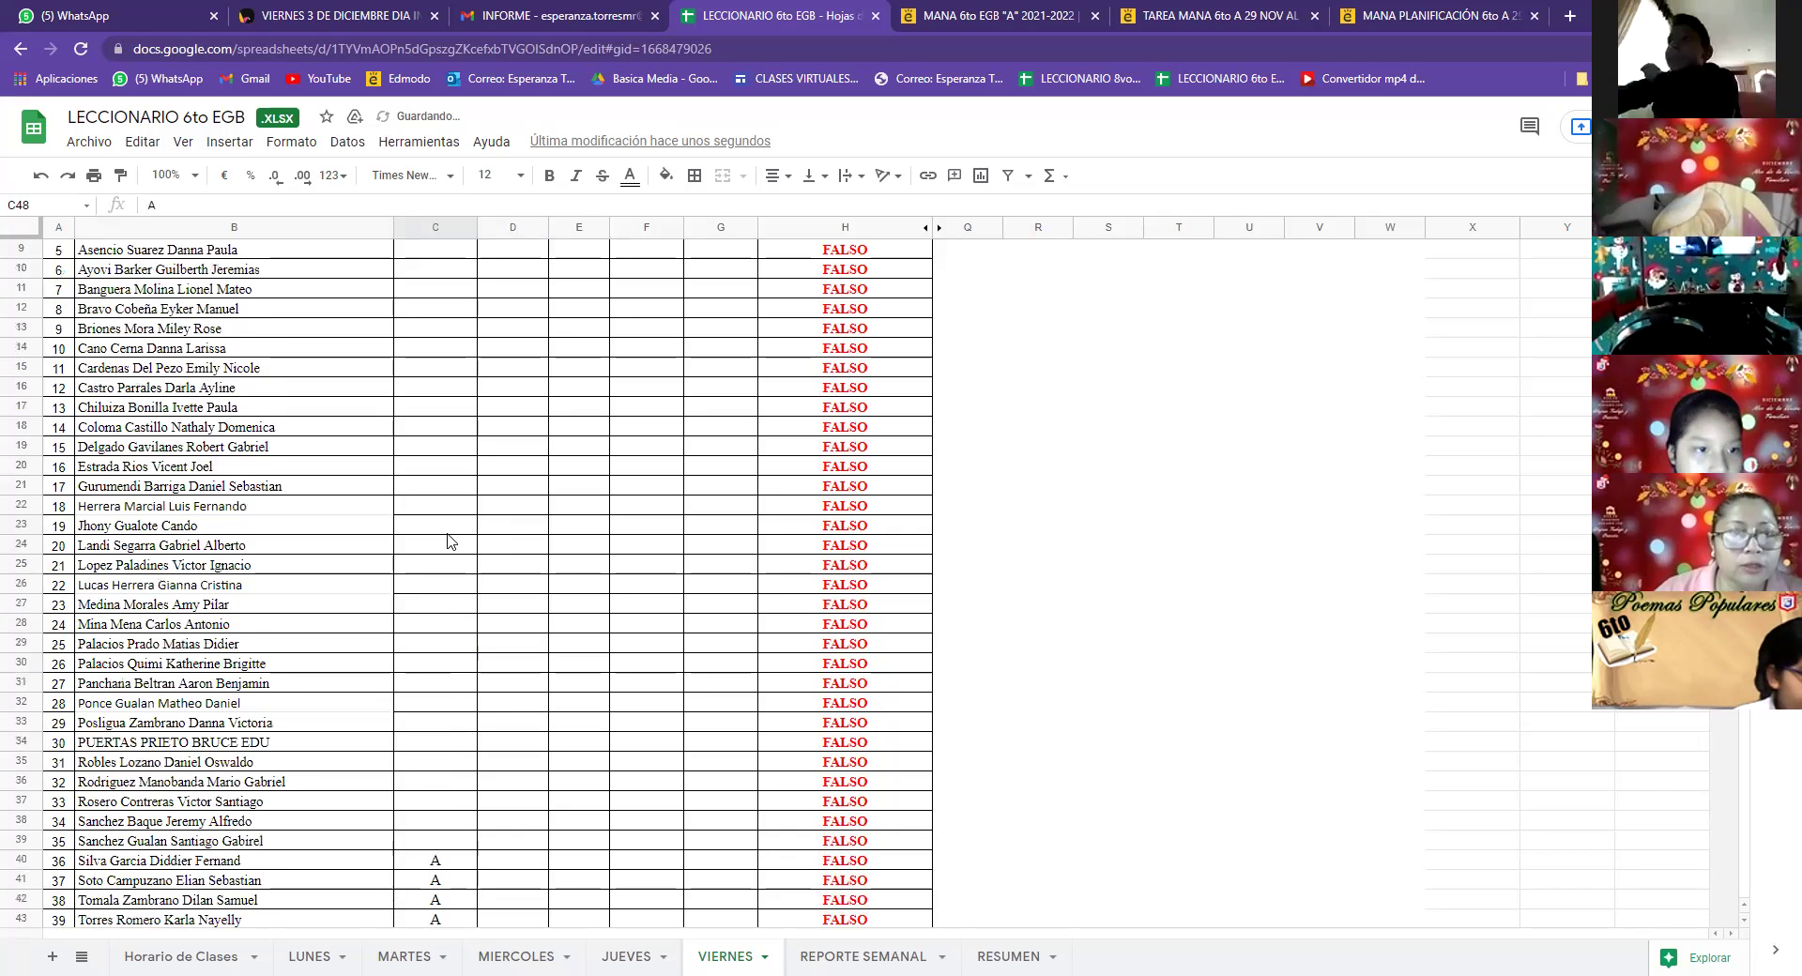
{"action": "scroll", "coordinate": [447, 541], "scroll_direction": "up", "scroll_amount": 3}
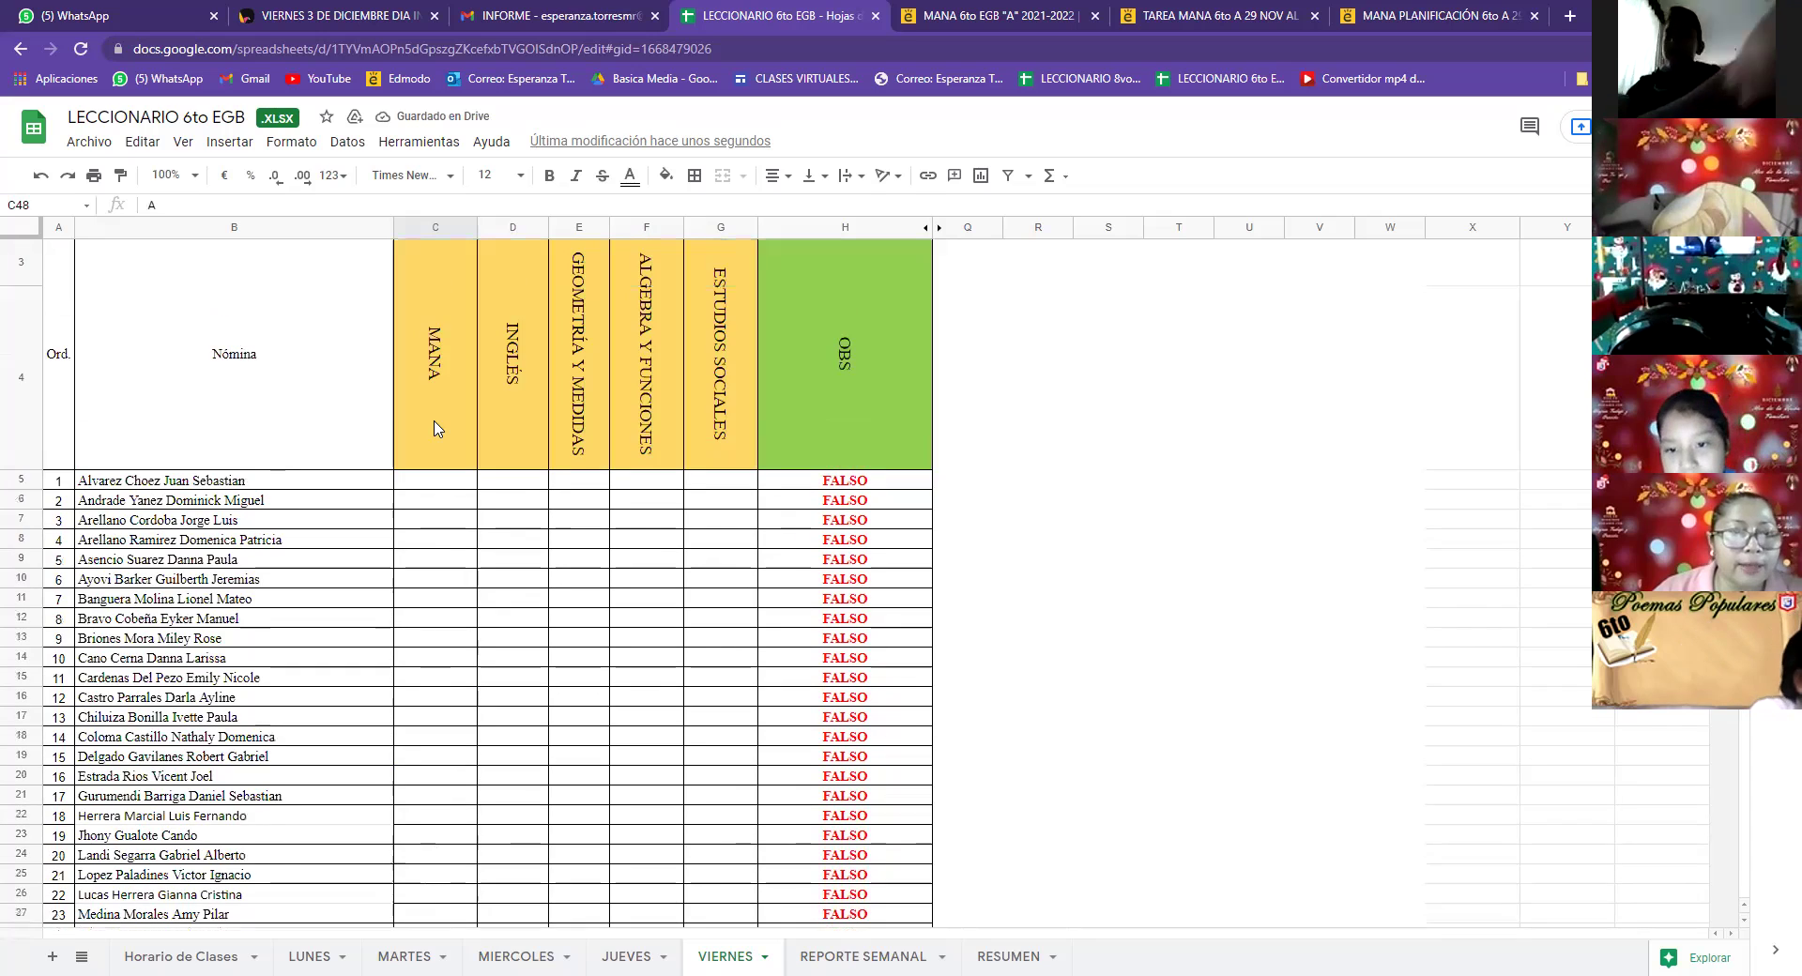
{"action": "scroll", "coordinate": [445, 502], "scroll_direction": "down", "scroll_amount": 2}
{"action": "scroll", "coordinate": [444, 464], "scroll_direction": "up", "scroll_amount": 1}
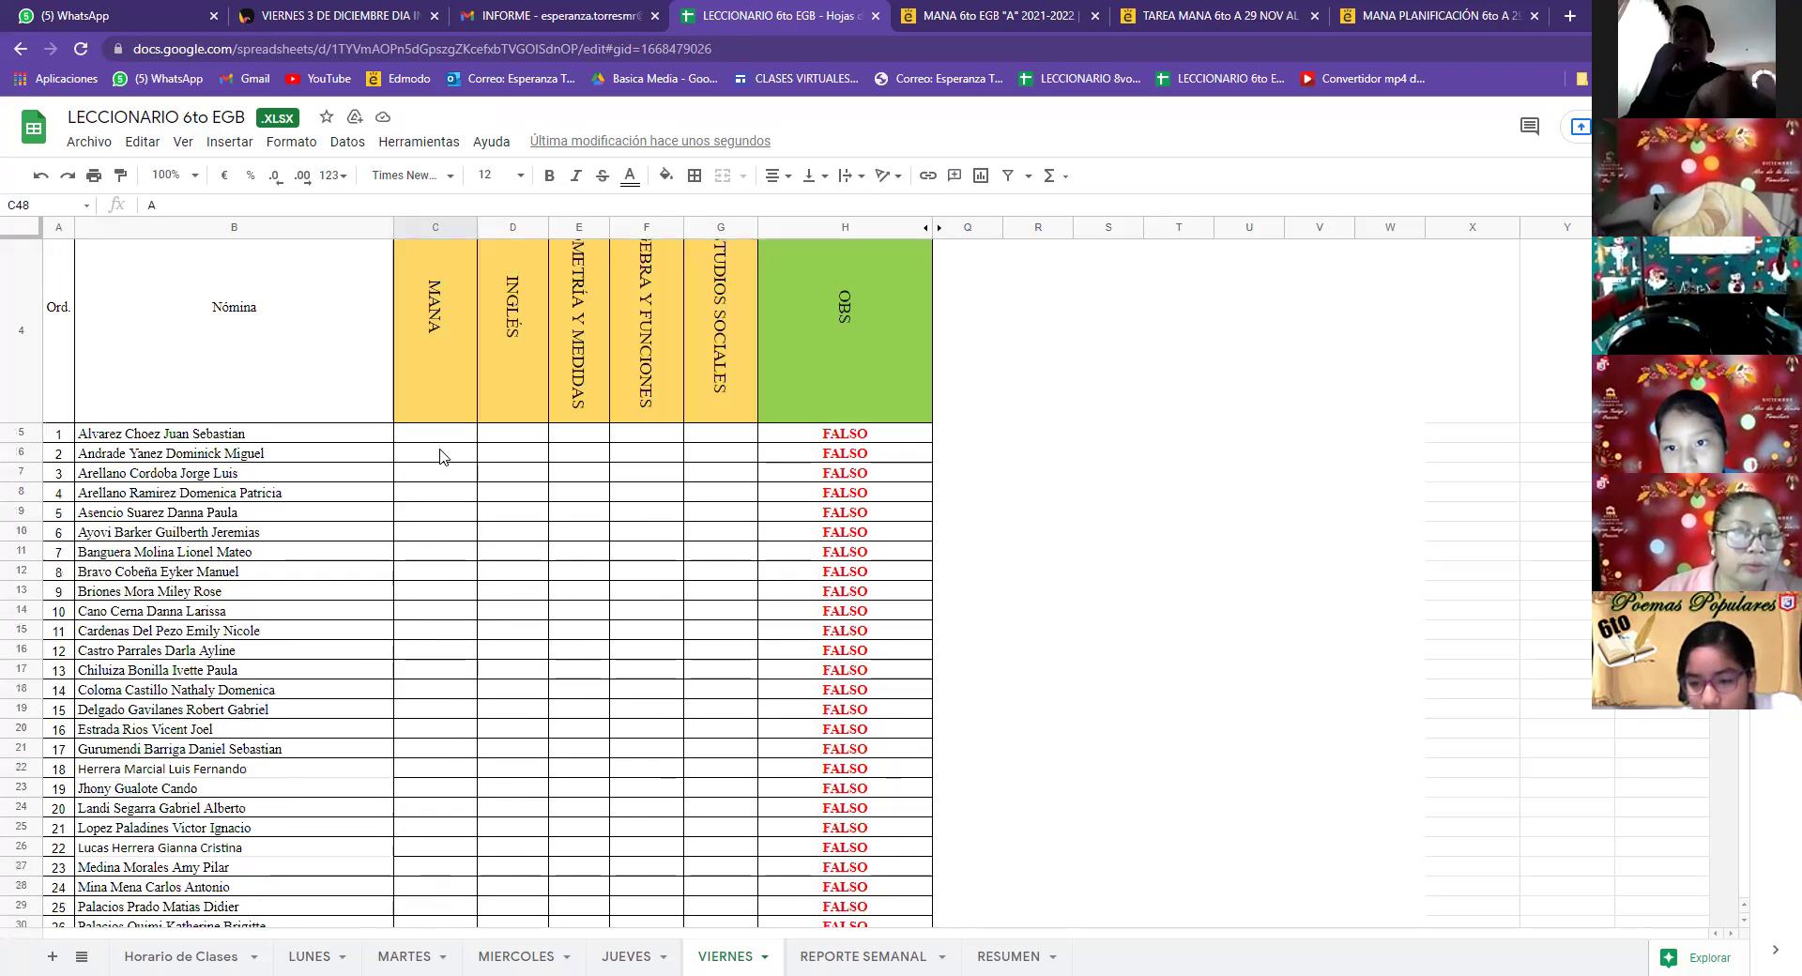
{"action": "left_click", "coordinate": [439, 445]}
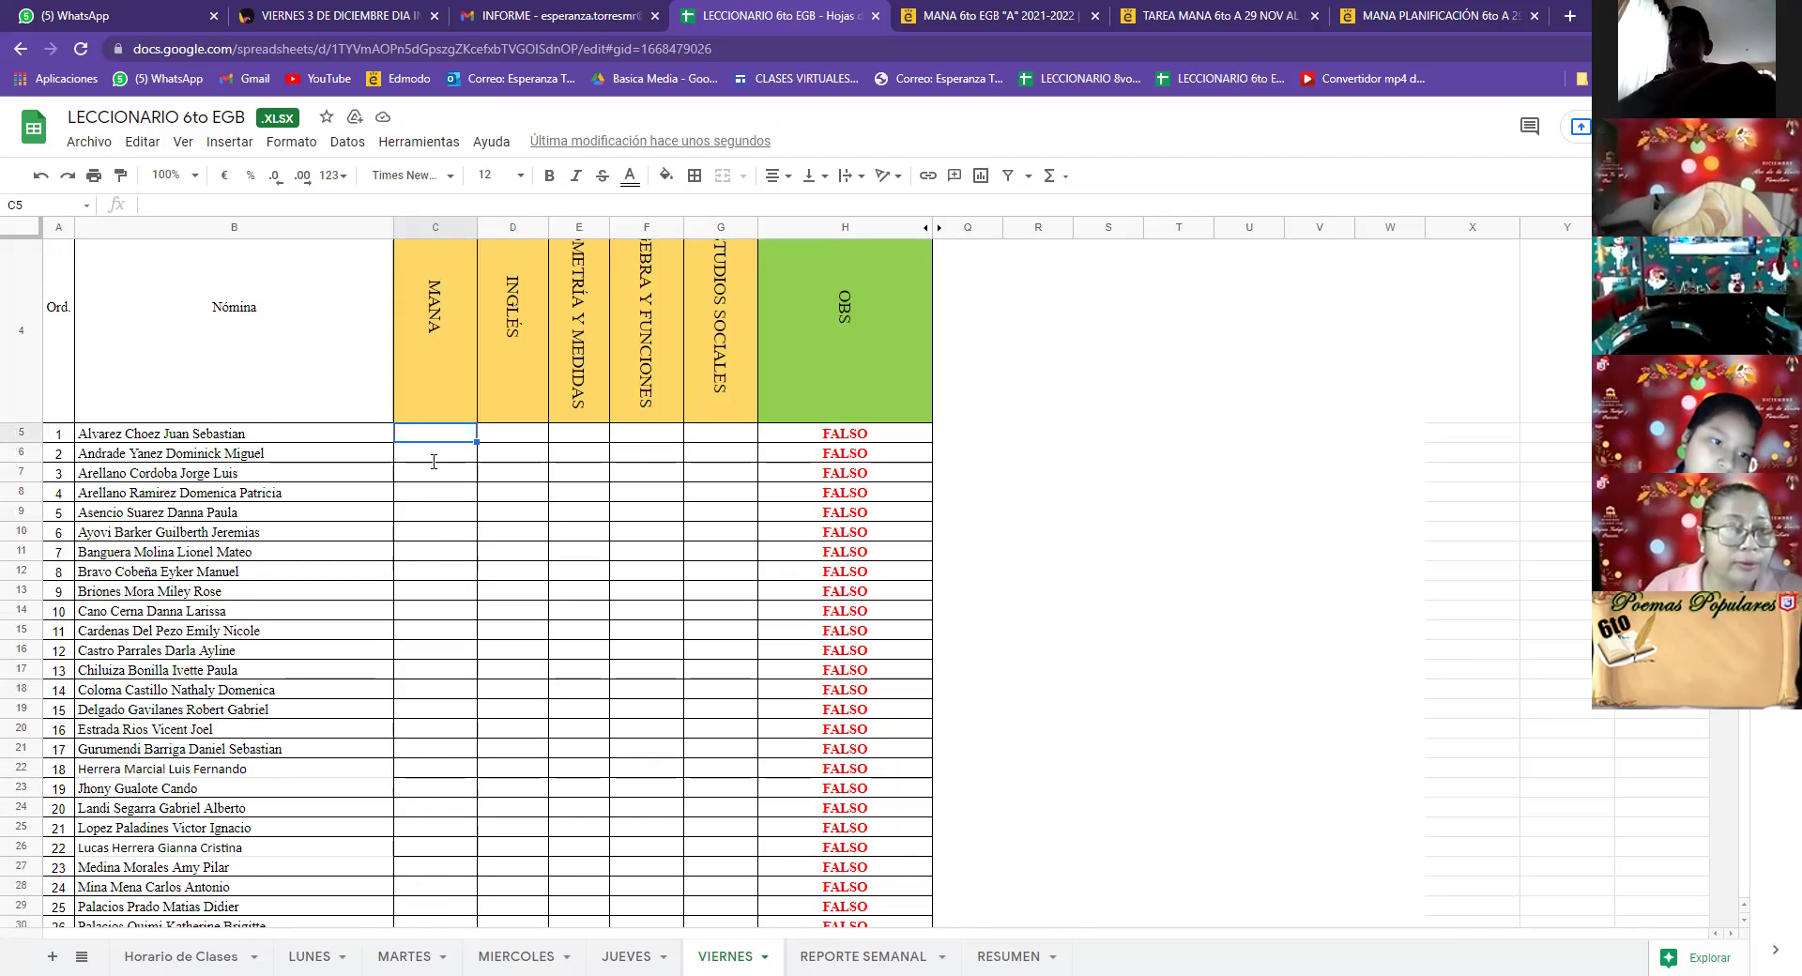
{"action": "type", "text": "A"}
{"action": "key", "text": "Return"}
{"action": "type", "text": "A"}
{"action": "key", "text": "Return"}
Step: Enter F for student 3 in MANA cell C7 and correct it to A
{"action": "type", "text": "F"}
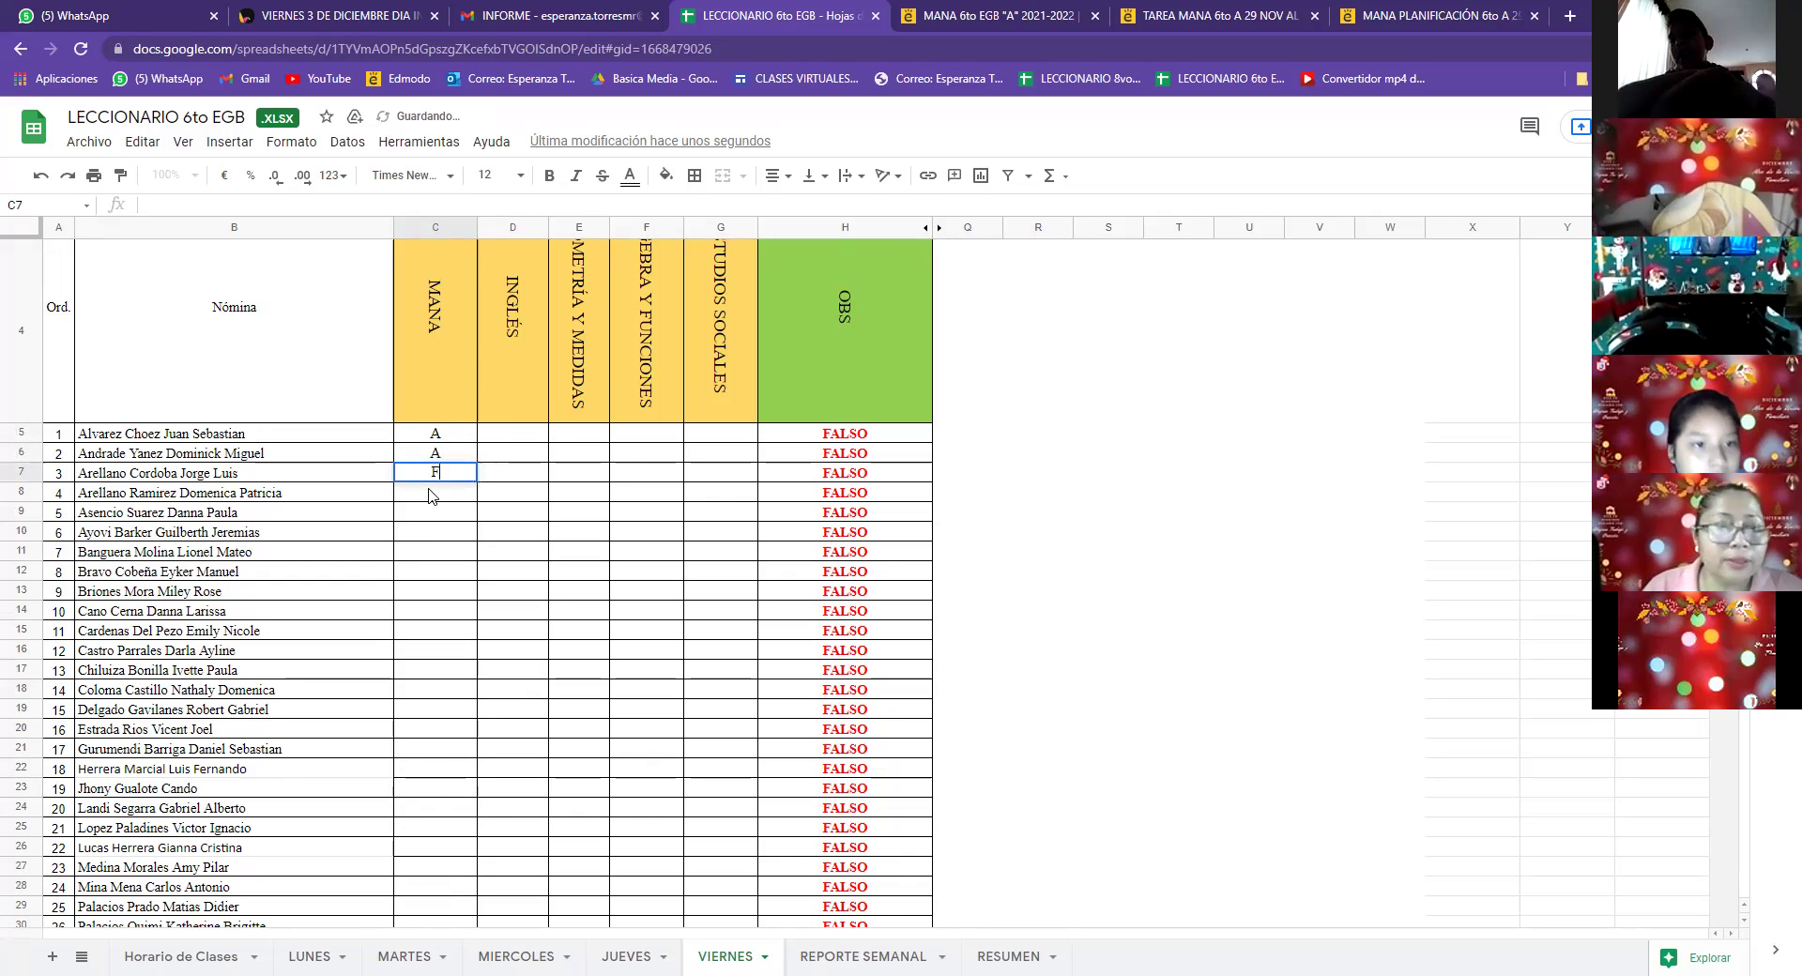
{"action": "key", "text": "Return"}
{"action": "left_click", "coordinate": [443, 477]}
{"action": "type", "text": "A"}
Step: Mark students 4 and 5 with F in the MANA column, cells C8 and C9
{"action": "left_click", "coordinate": [437, 492]}
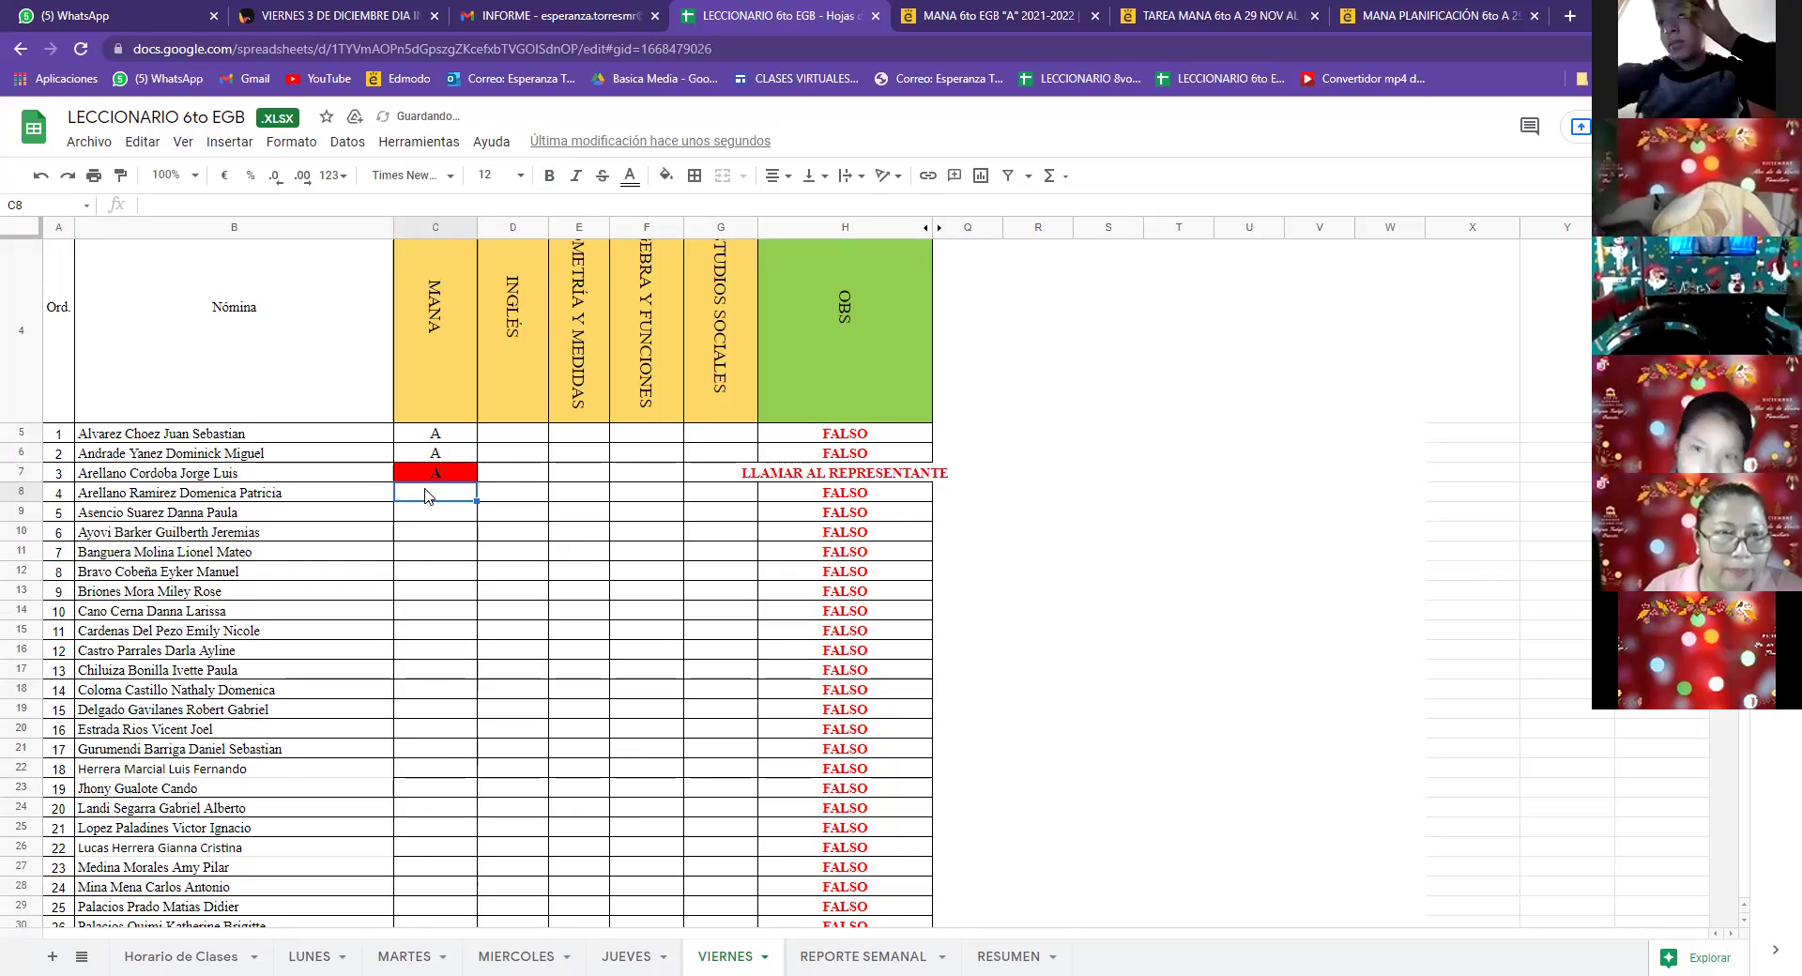
{"action": "type", "text": "F"}
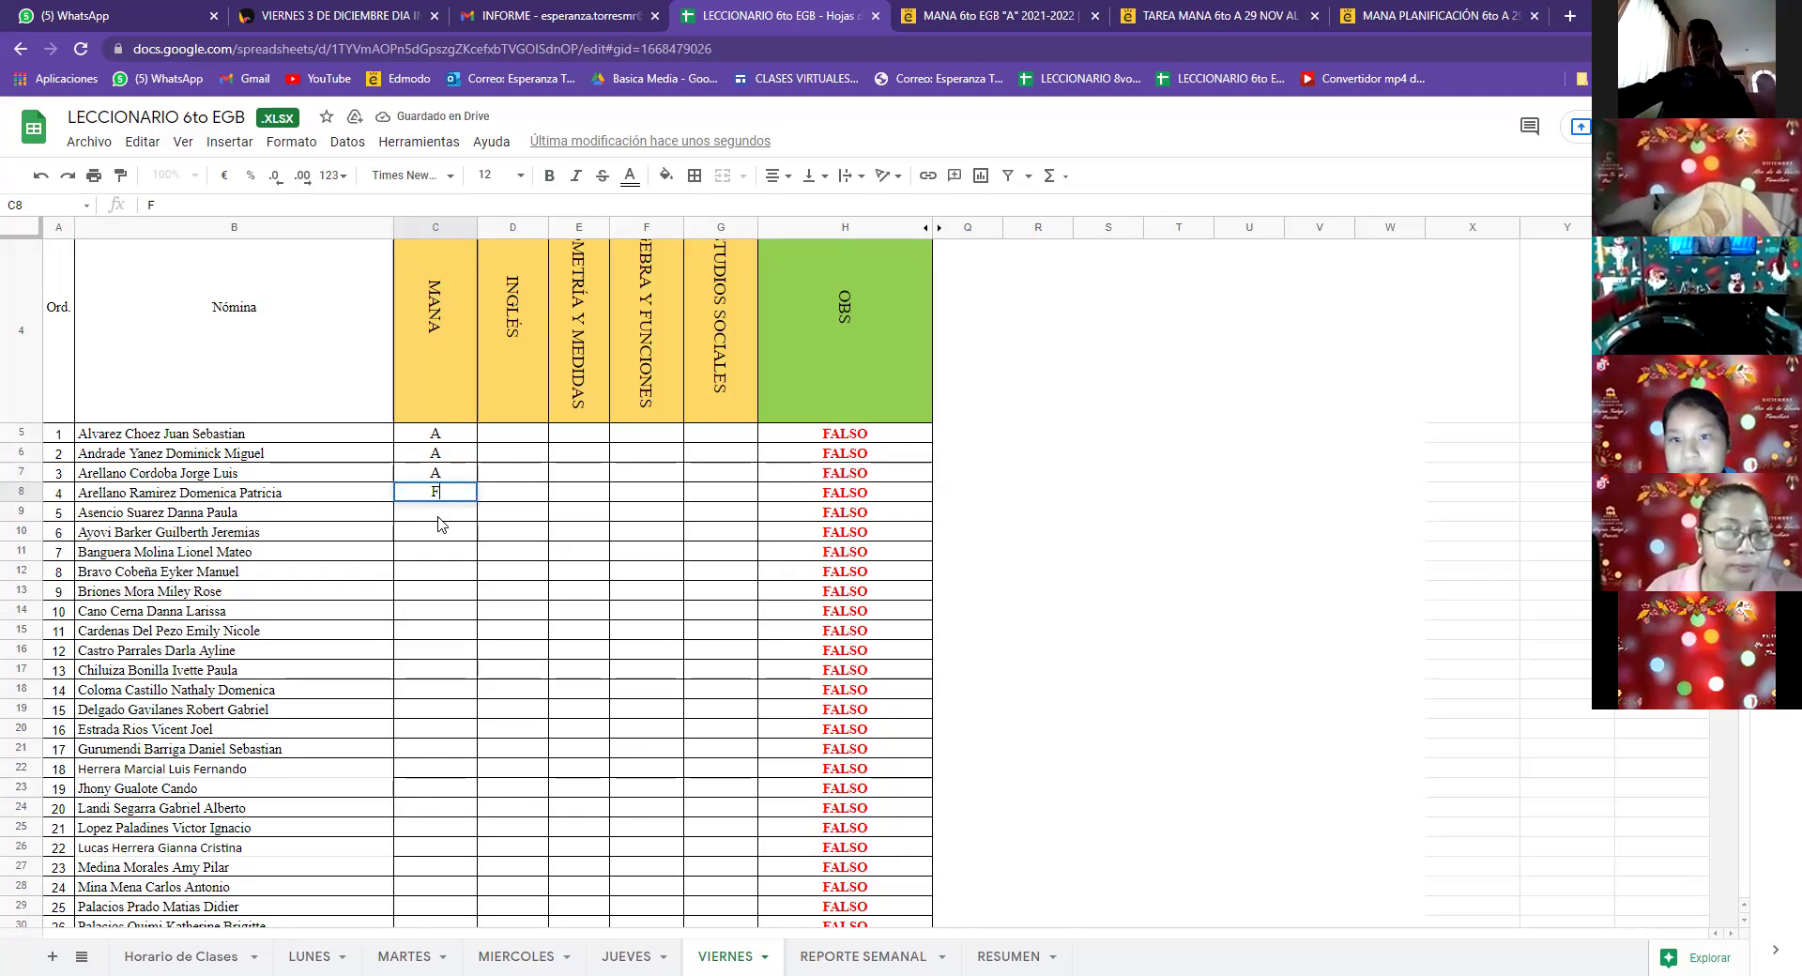
{"action": "left_click", "coordinate": [439, 514]}
{"action": "left_click", "coordinate": [439, 513]}
{"action": "type", "text": "F"}
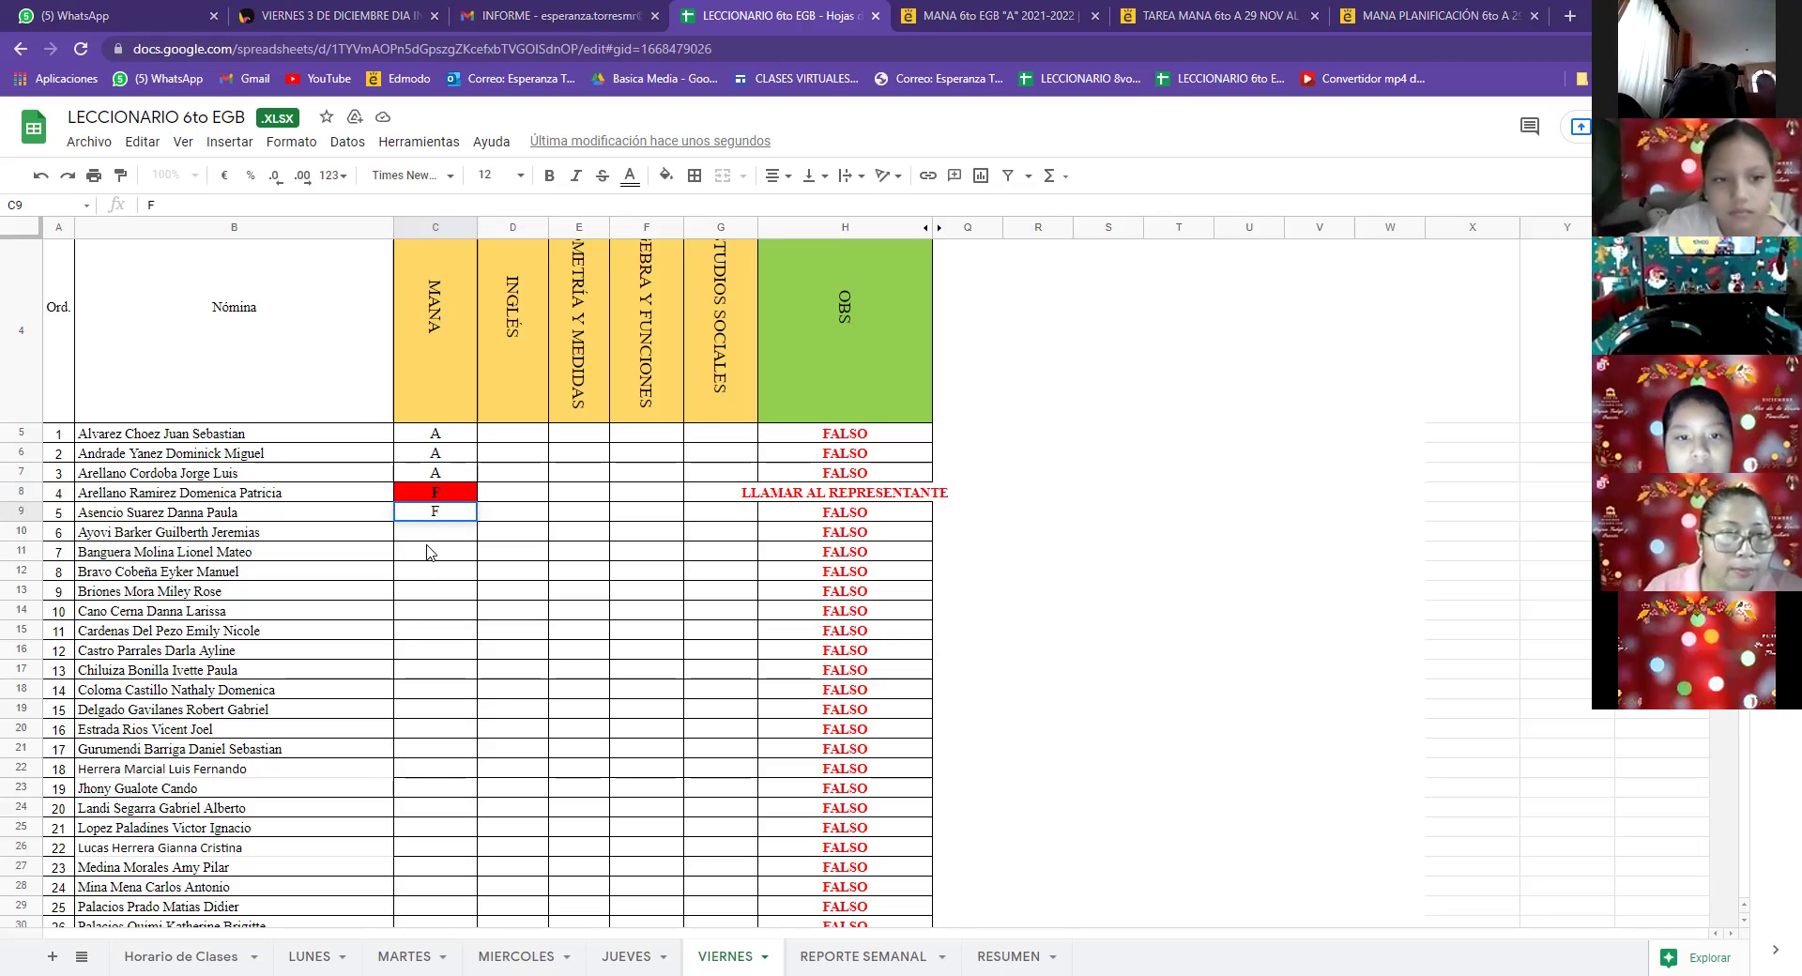
{"action": "key", "text": "Return"}
Step: Enter A in the MANA column for students 6 to 10, cells C10 to C14
{"action": "type", "text": "A"}
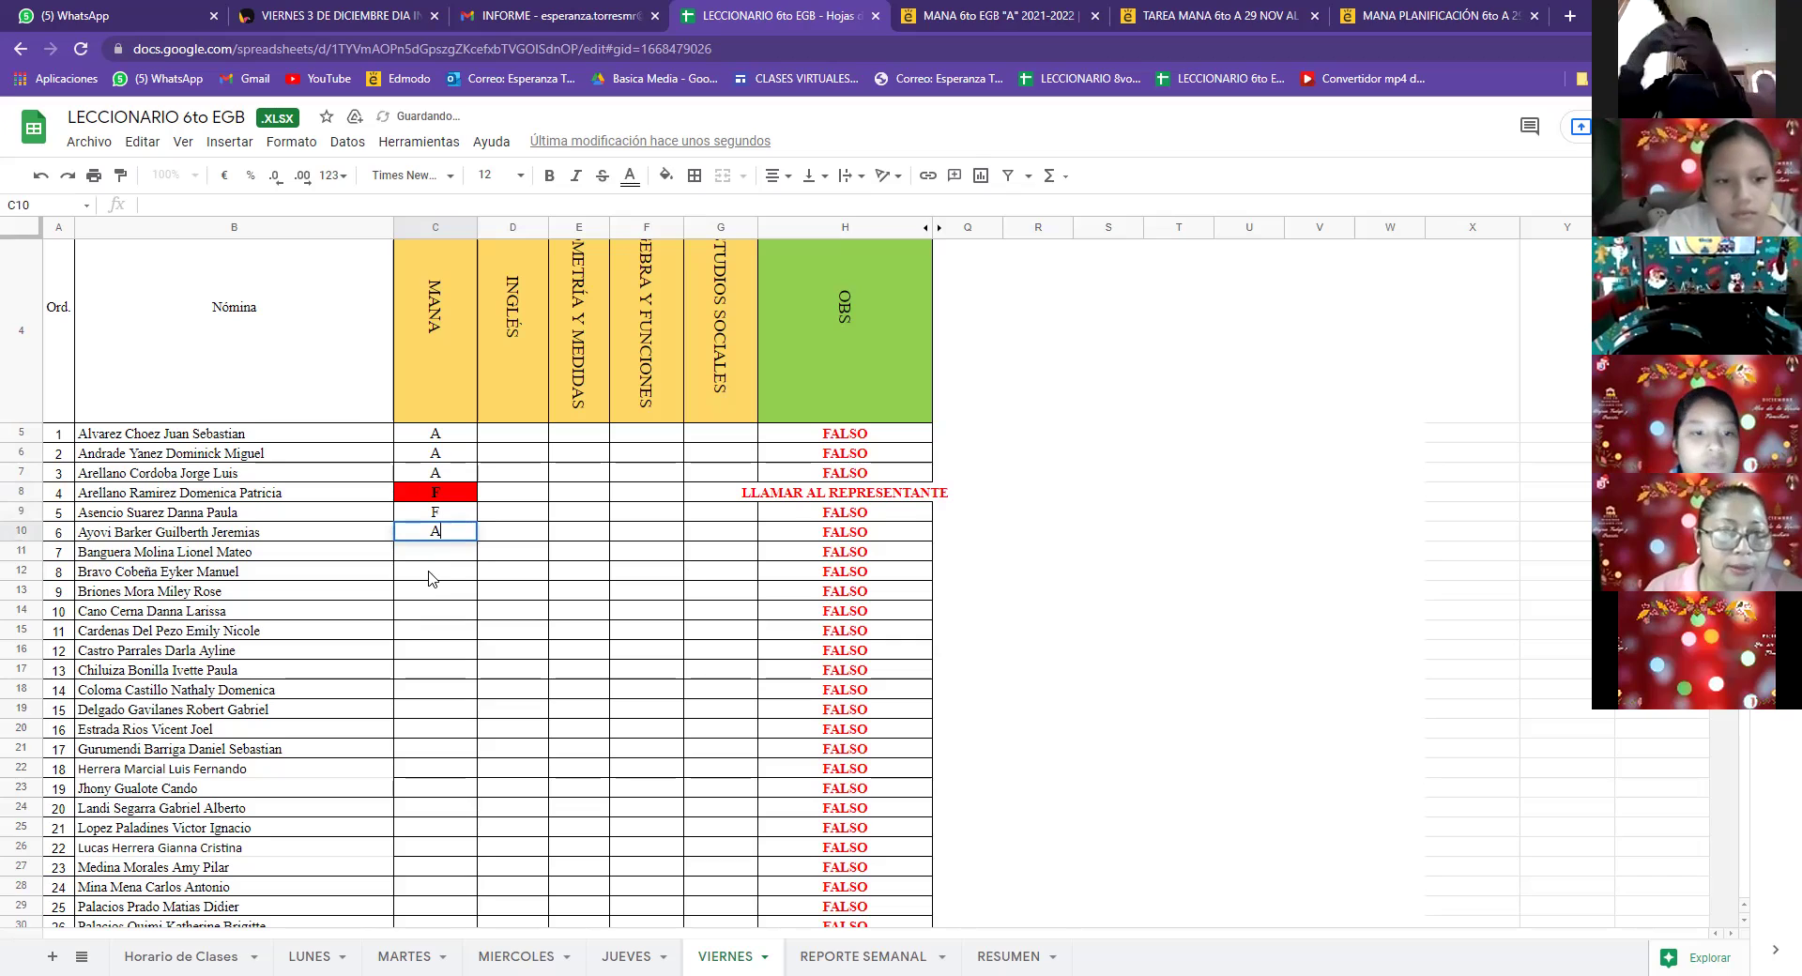
{"action": "key", "text": "Return"}
{"action": "type", "text": "A"}
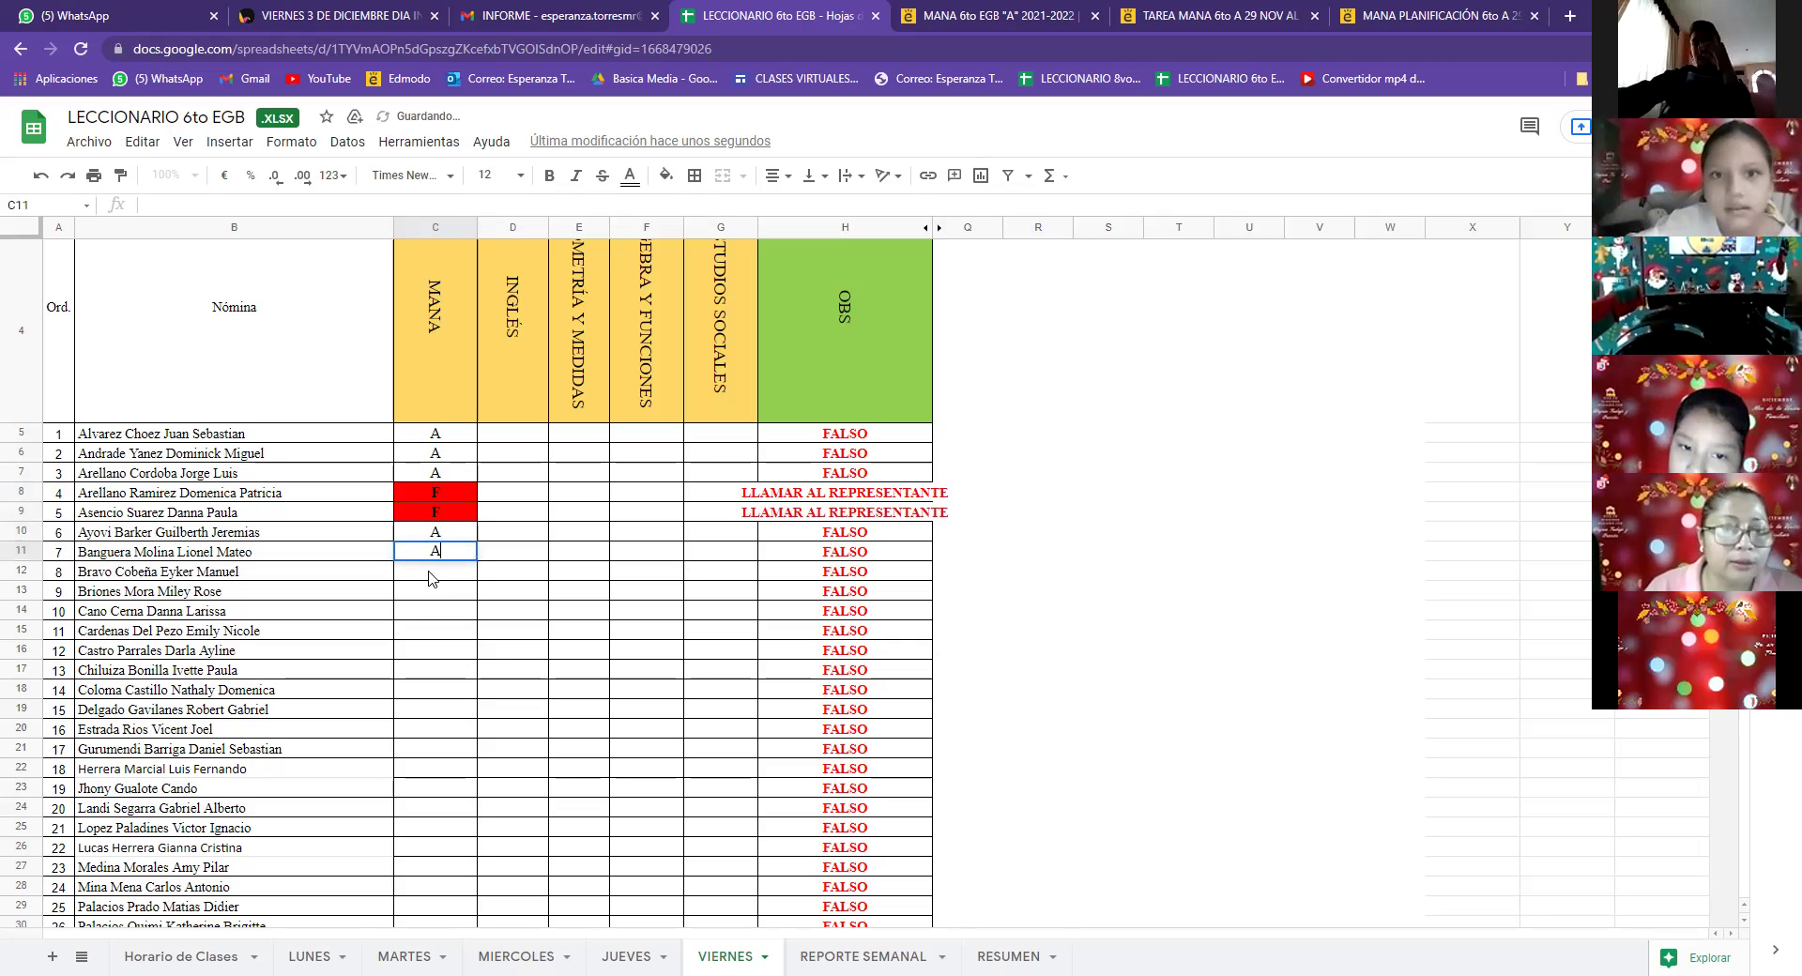
{"action": "key", "text": "Return"}
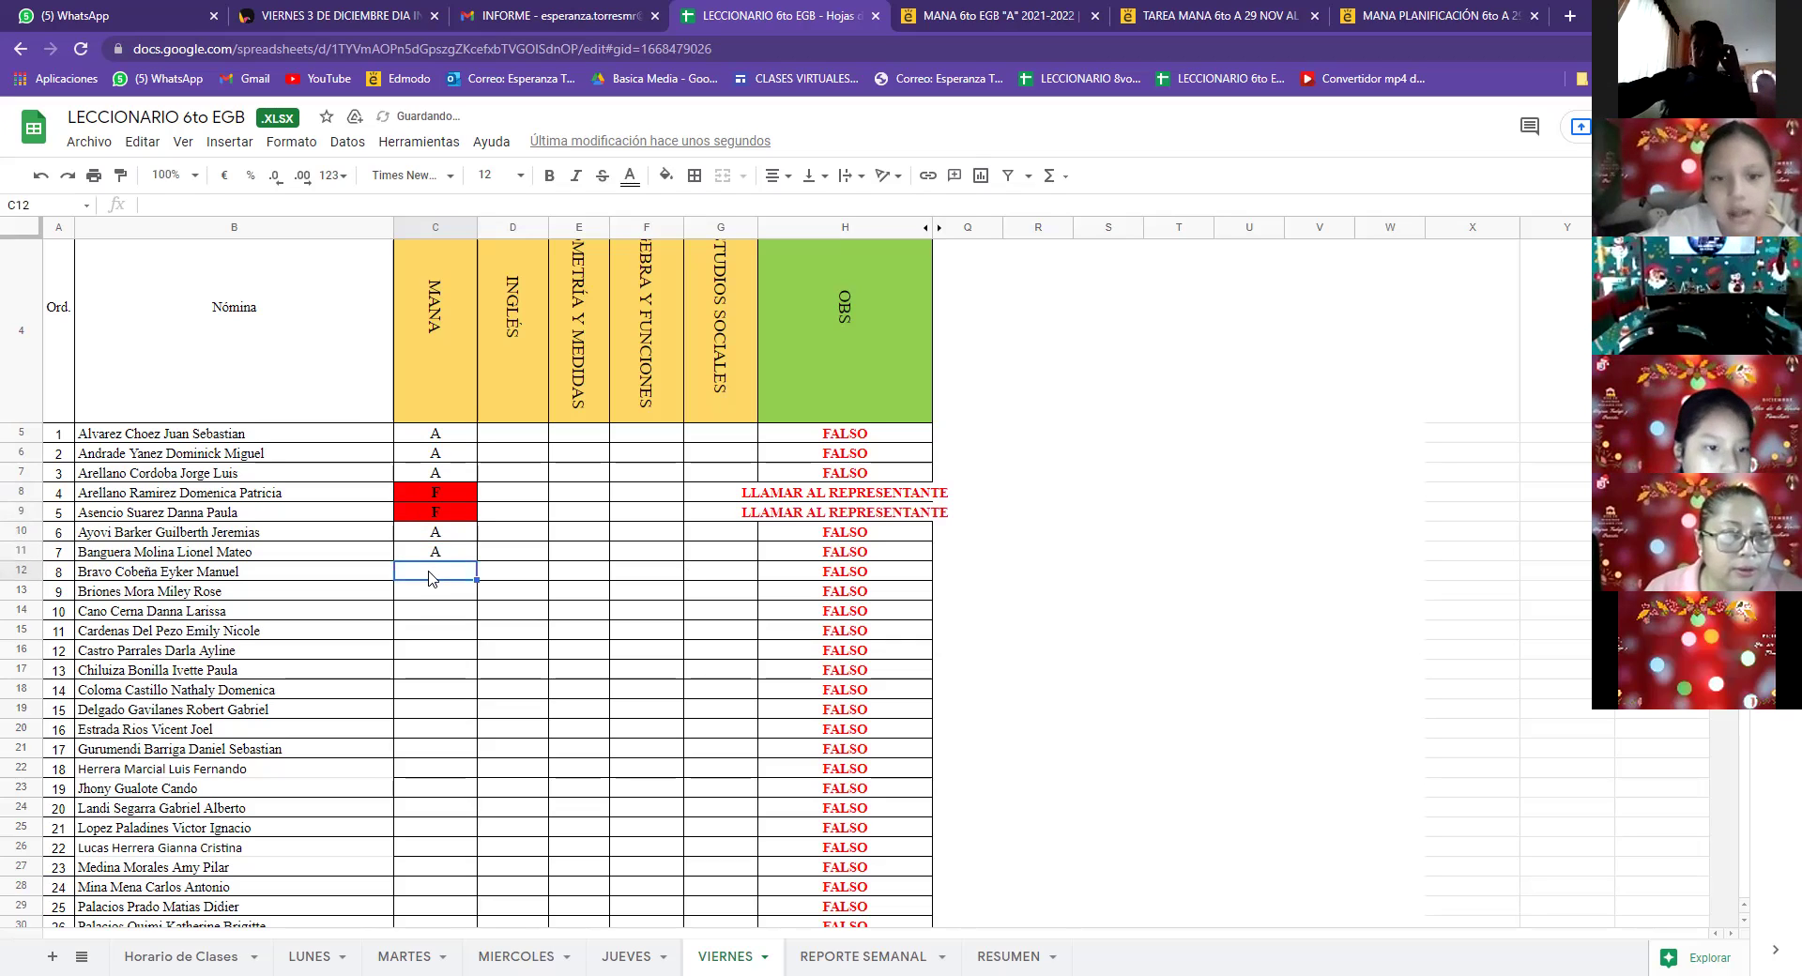
{"action": "type", "text": "A"}
{"action": "key", "text": "Return"}
{"action": "type", "text": "A"}
{"action": "key", "text": "Return"}
{"action": "type", "text": "A"}
{"action": "key", "text": "Return"}
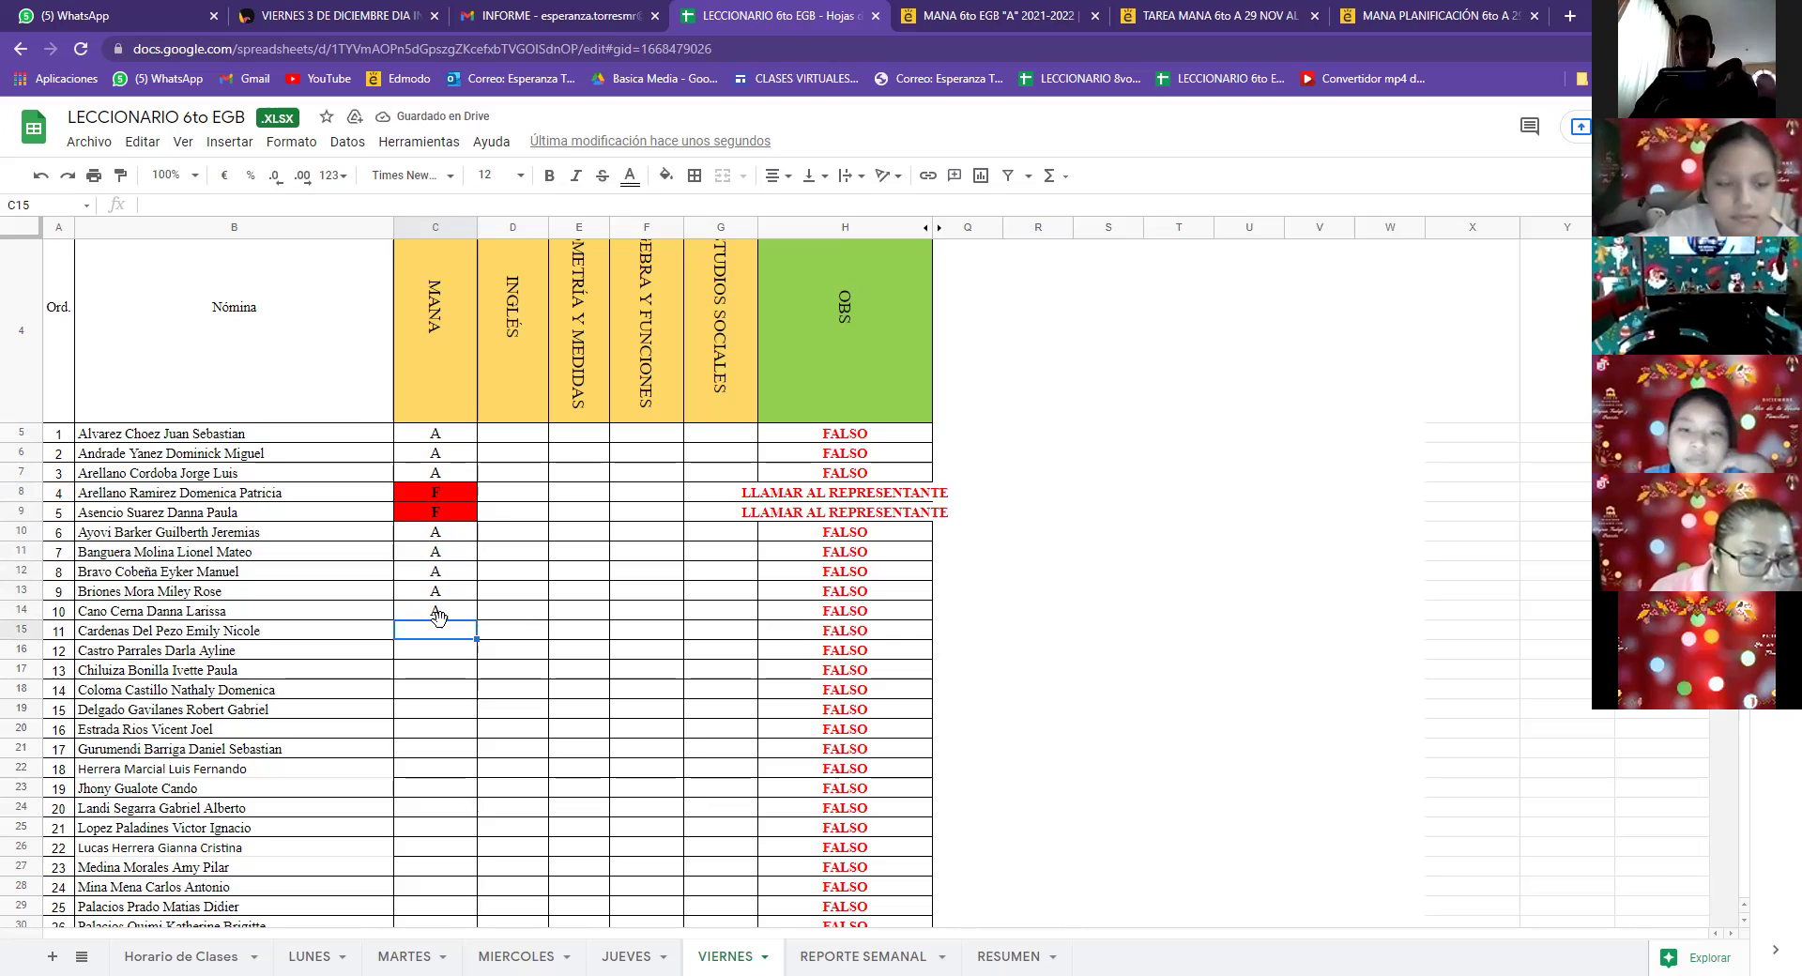
Step: Set student 10's MANA cell C14 to F and correct it back to A
{"action": "left_click", "coordinate": [451, 615]}
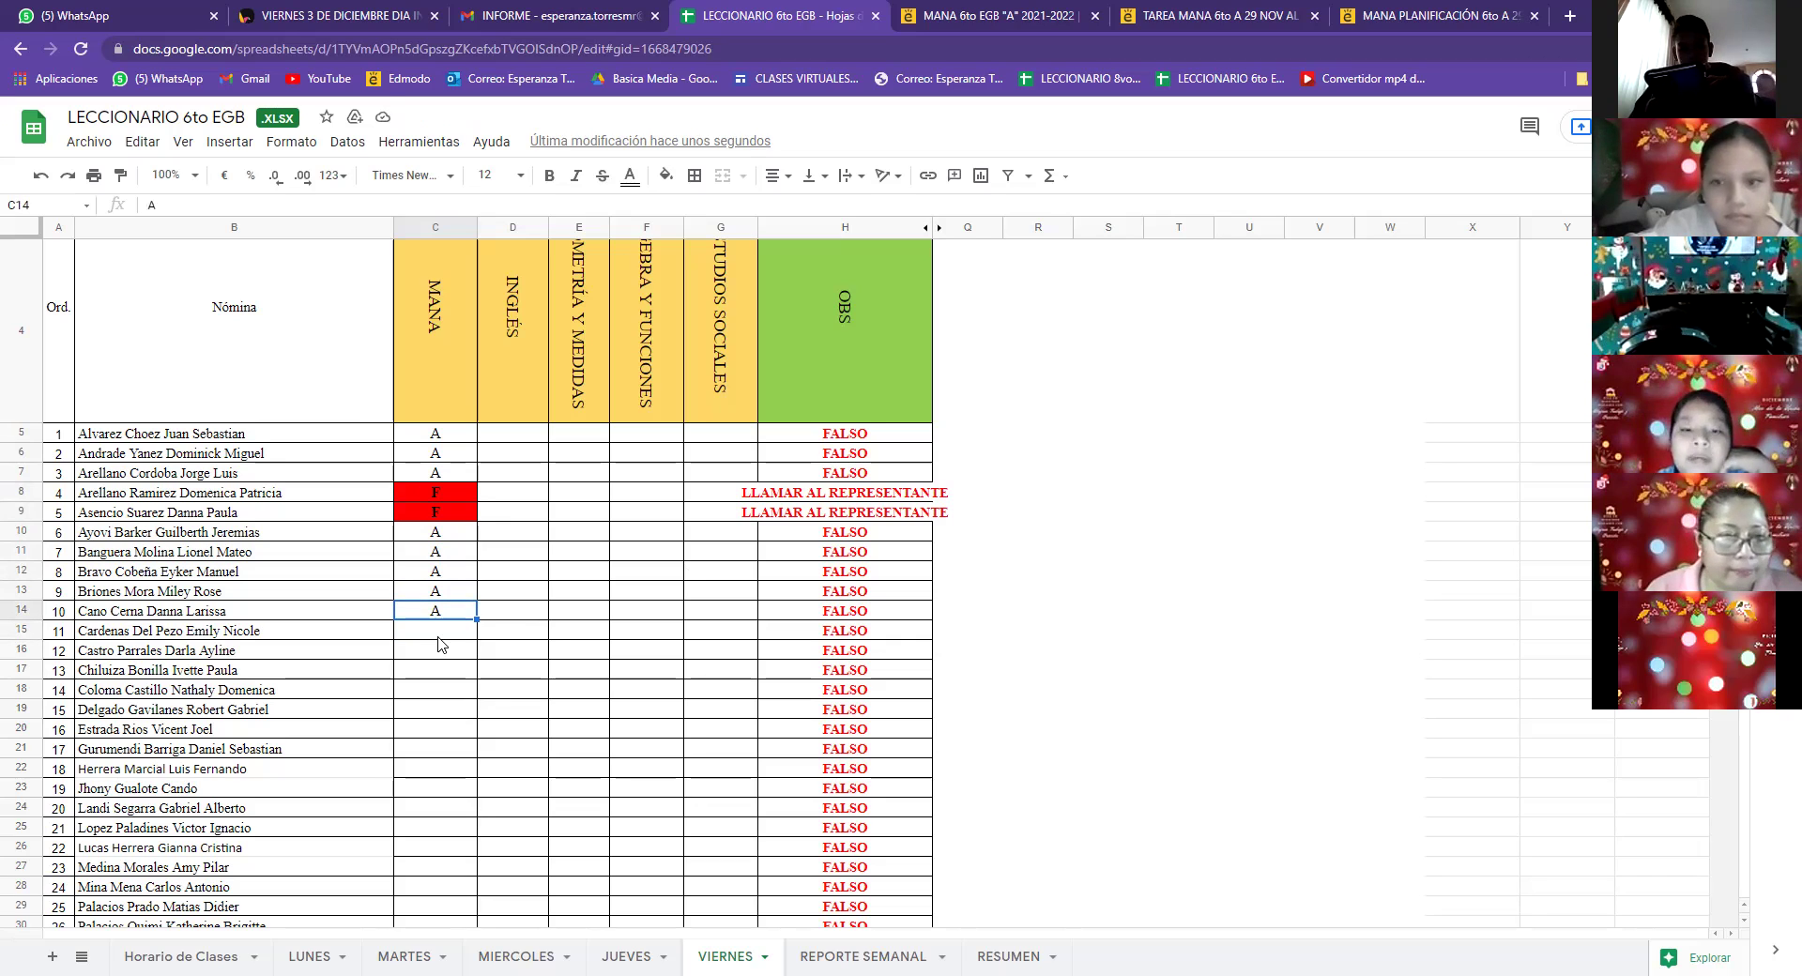
{"action": "type", "text": "F"}
{"action": "key", "text": "Return"}
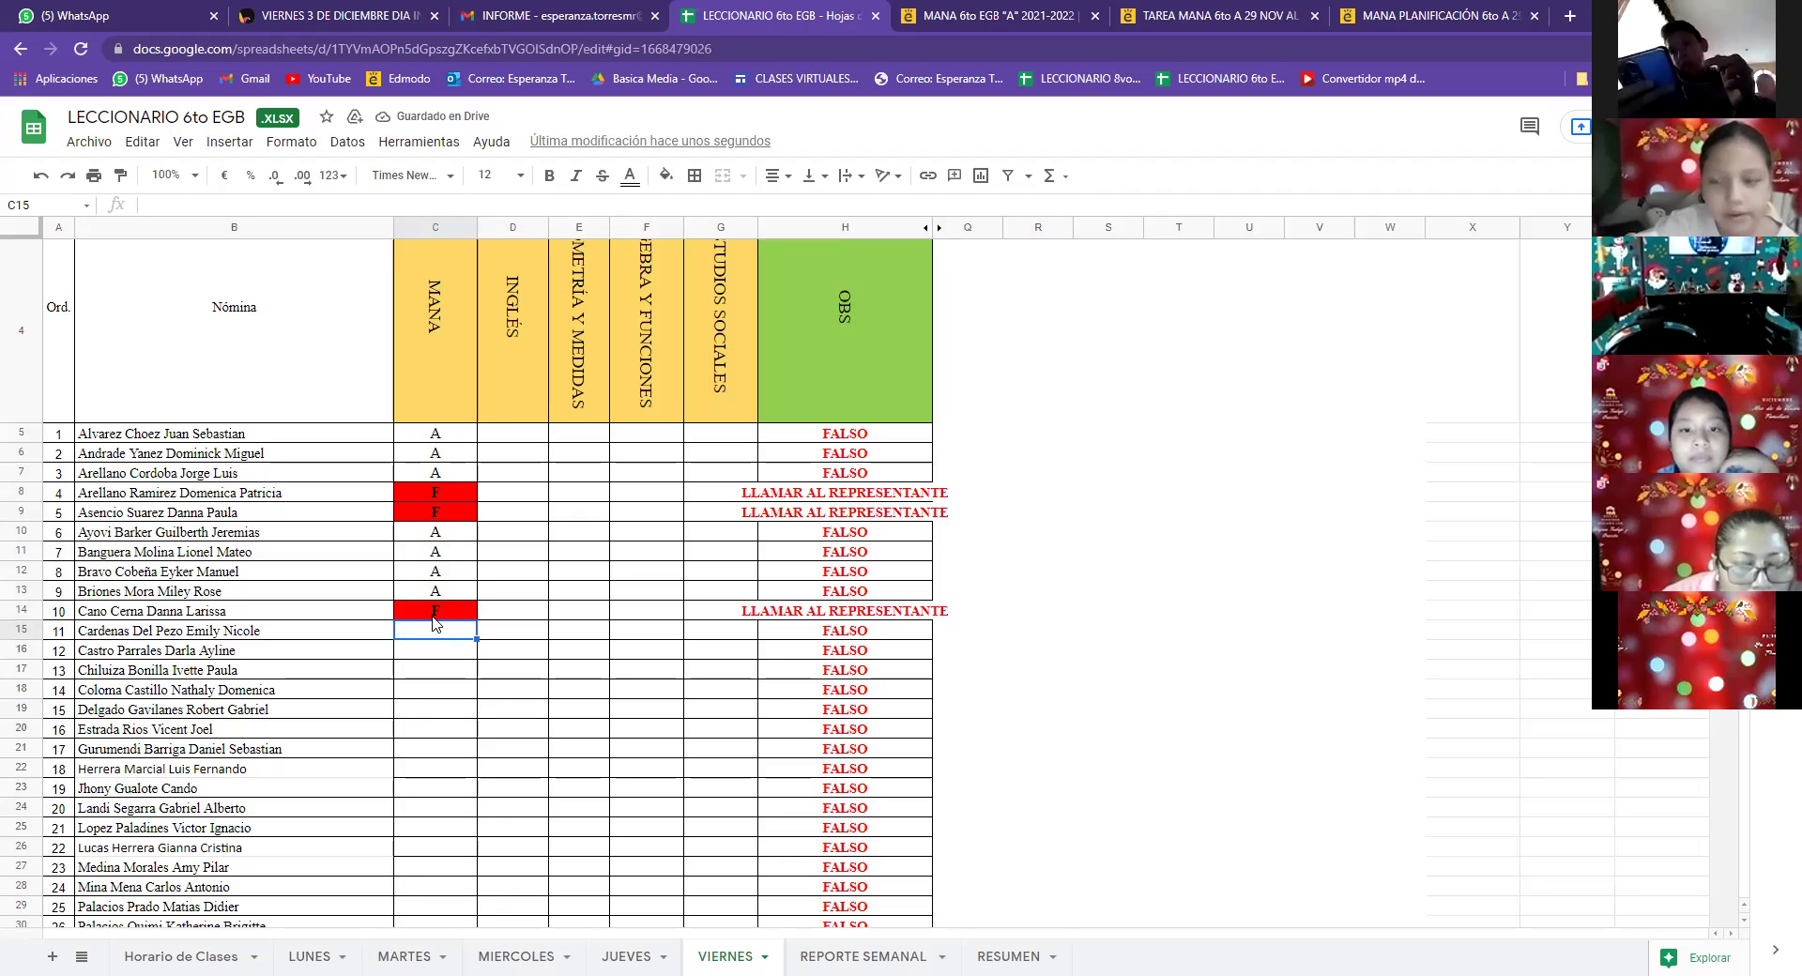
{"action": "key", "text": "Up"}
{"action": "type", "text": "A"}
{"action": "key", "text": "Return"}
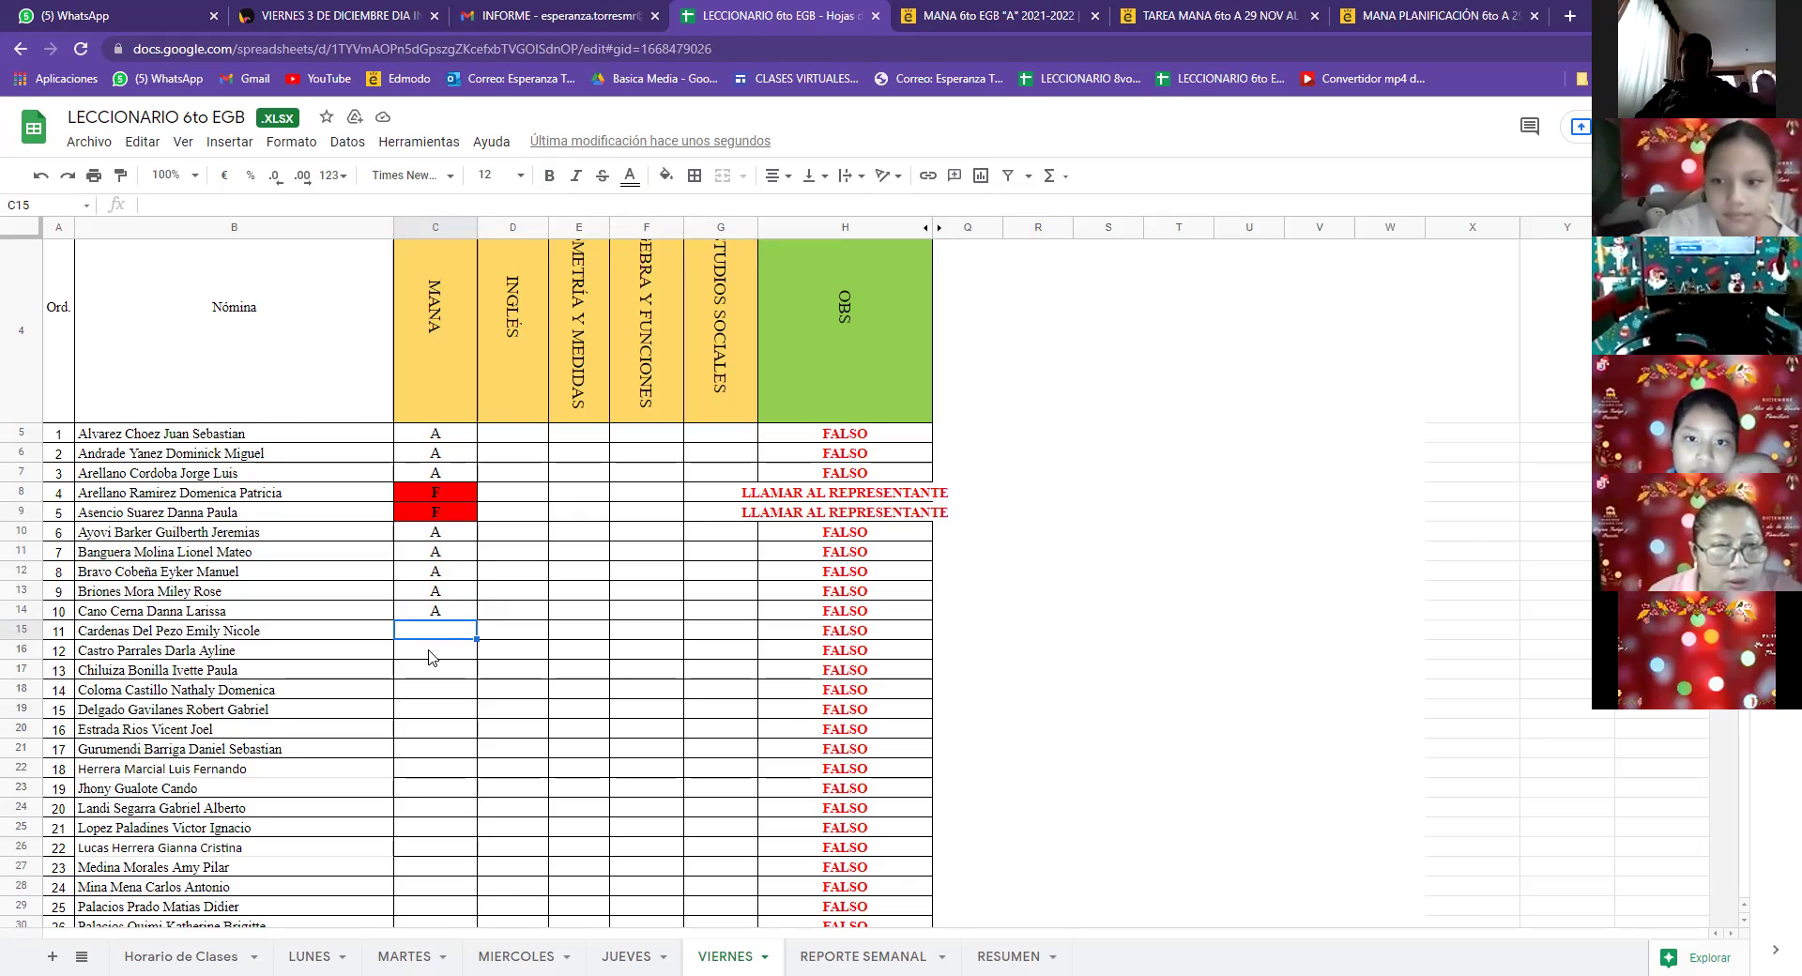
Step: Mark students 11 and 13 with F and student 12 with A in MANA cells C15 to C17
{"action": "type", "text": "F"}
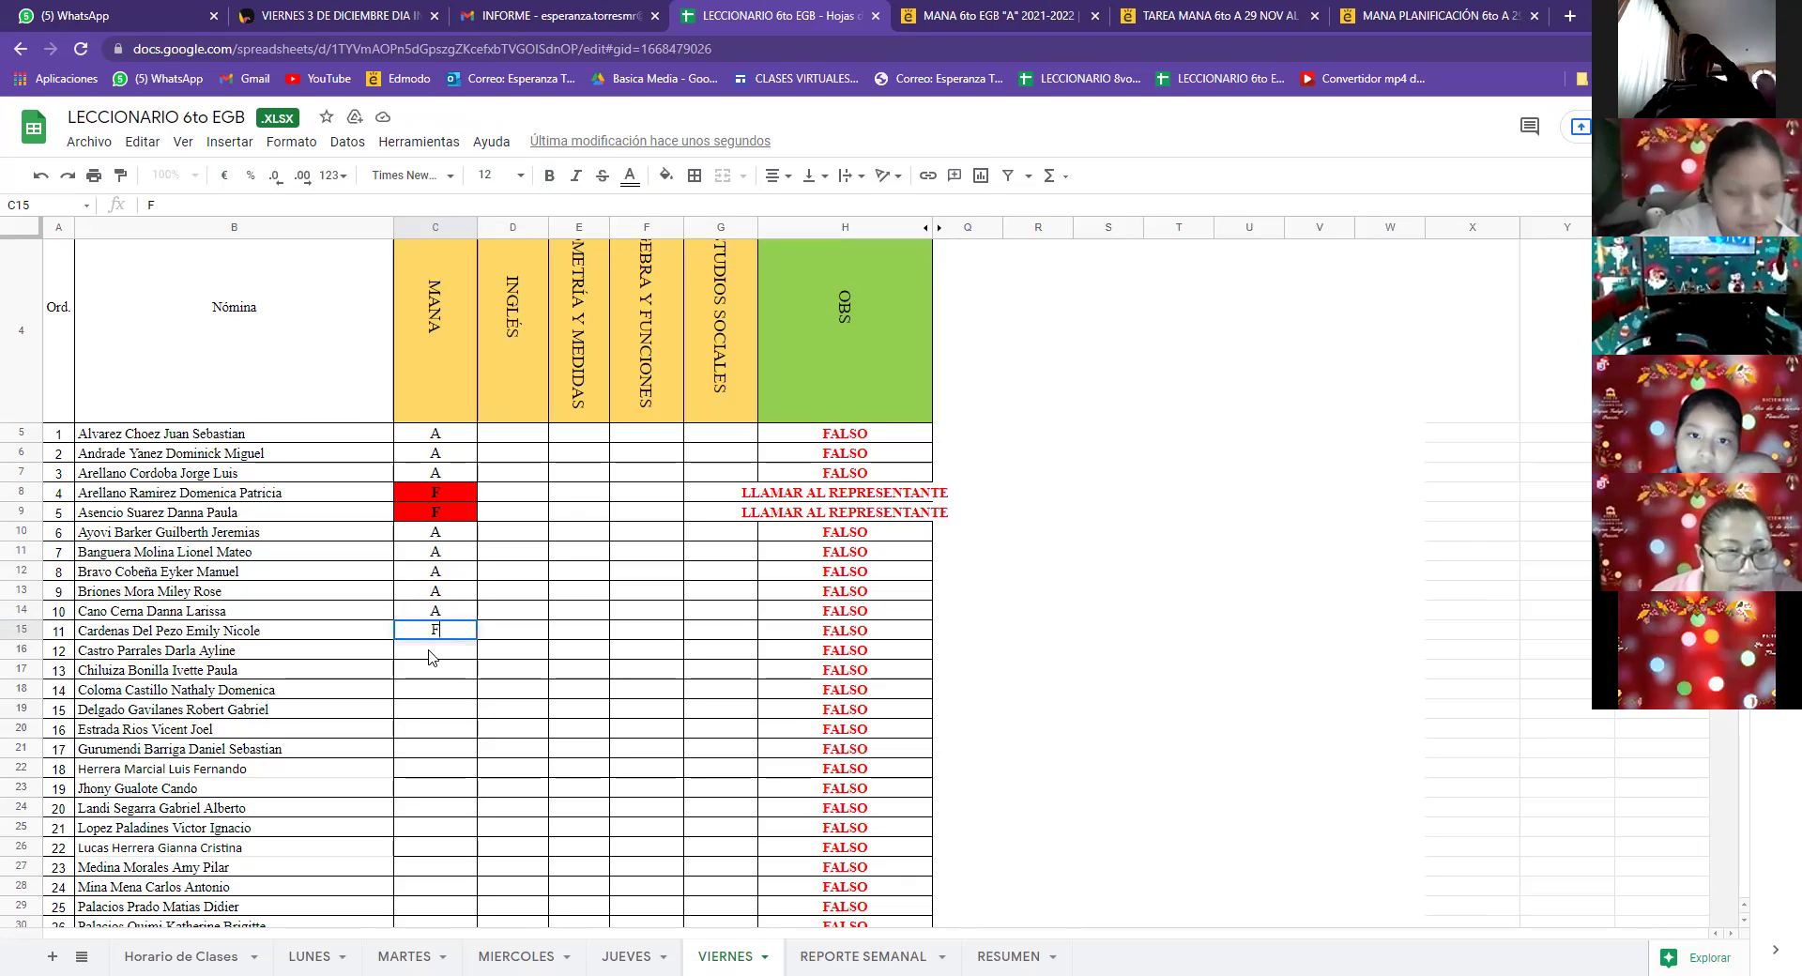
{"action": "key", "text": "Return"}
{"action": "type", "text": "A"}
{"action": "key", "text": "Return"}
{"action": "type", "text": "A"}
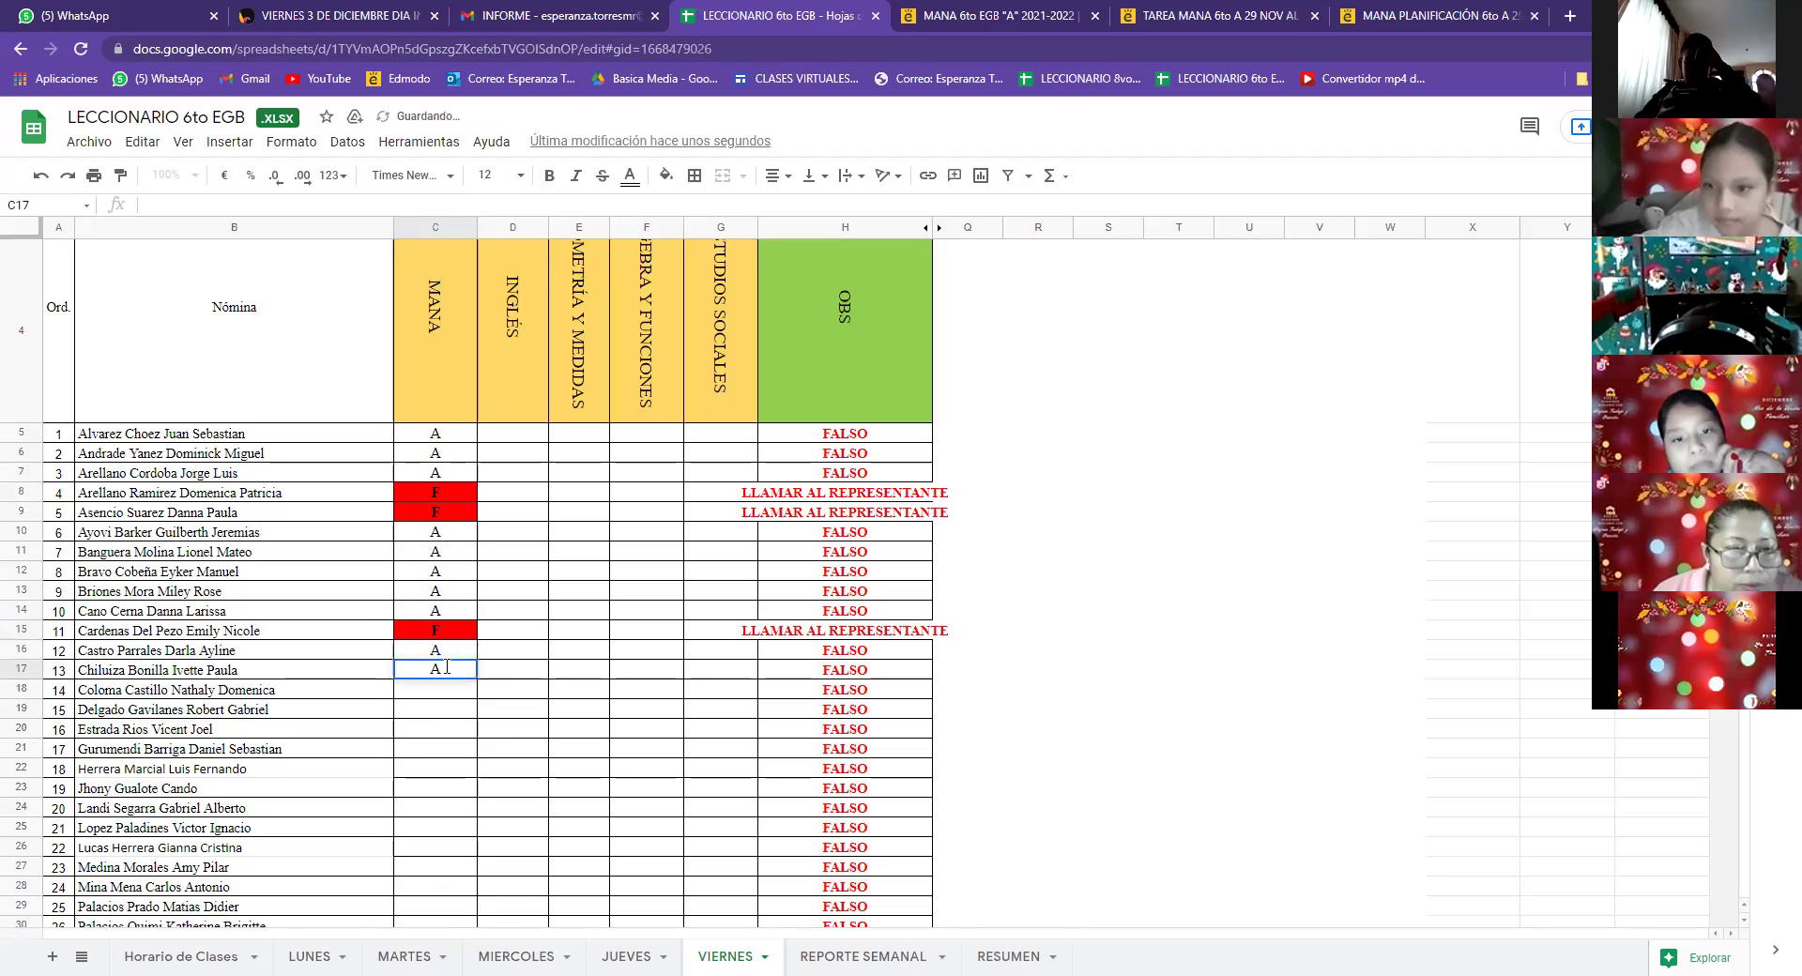
{"action": "key", "text": "BackSpace"}
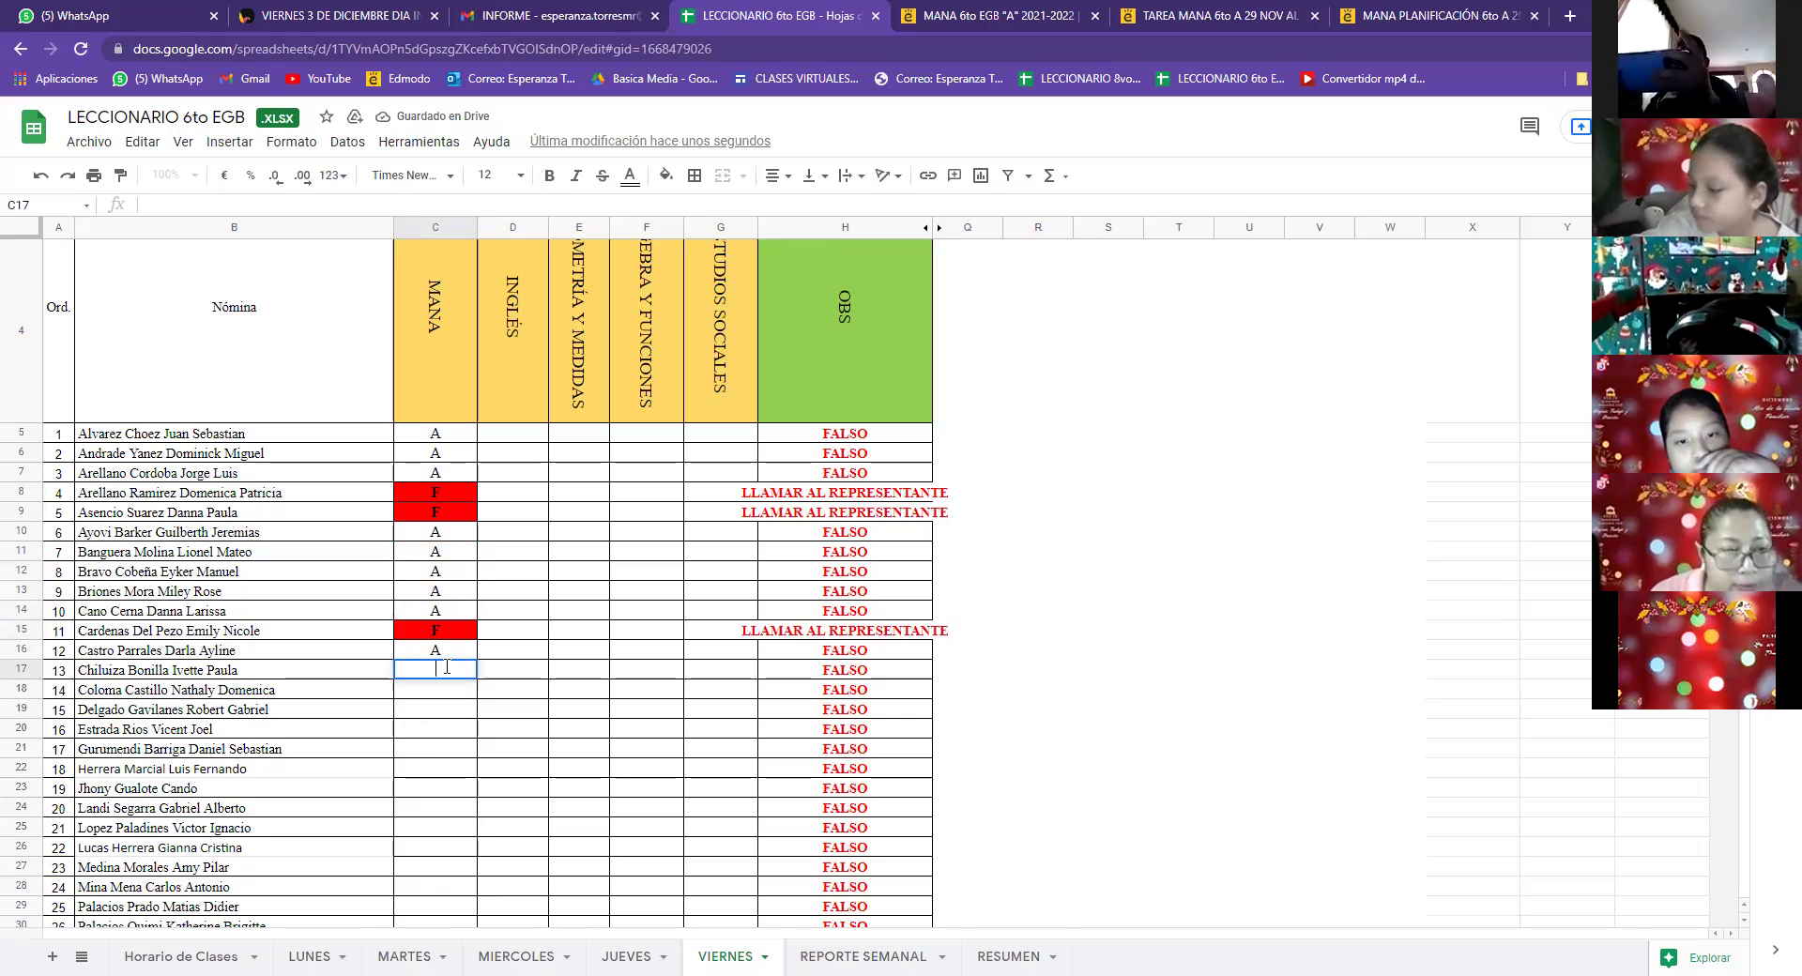
{"action": "type", "text": "F"}
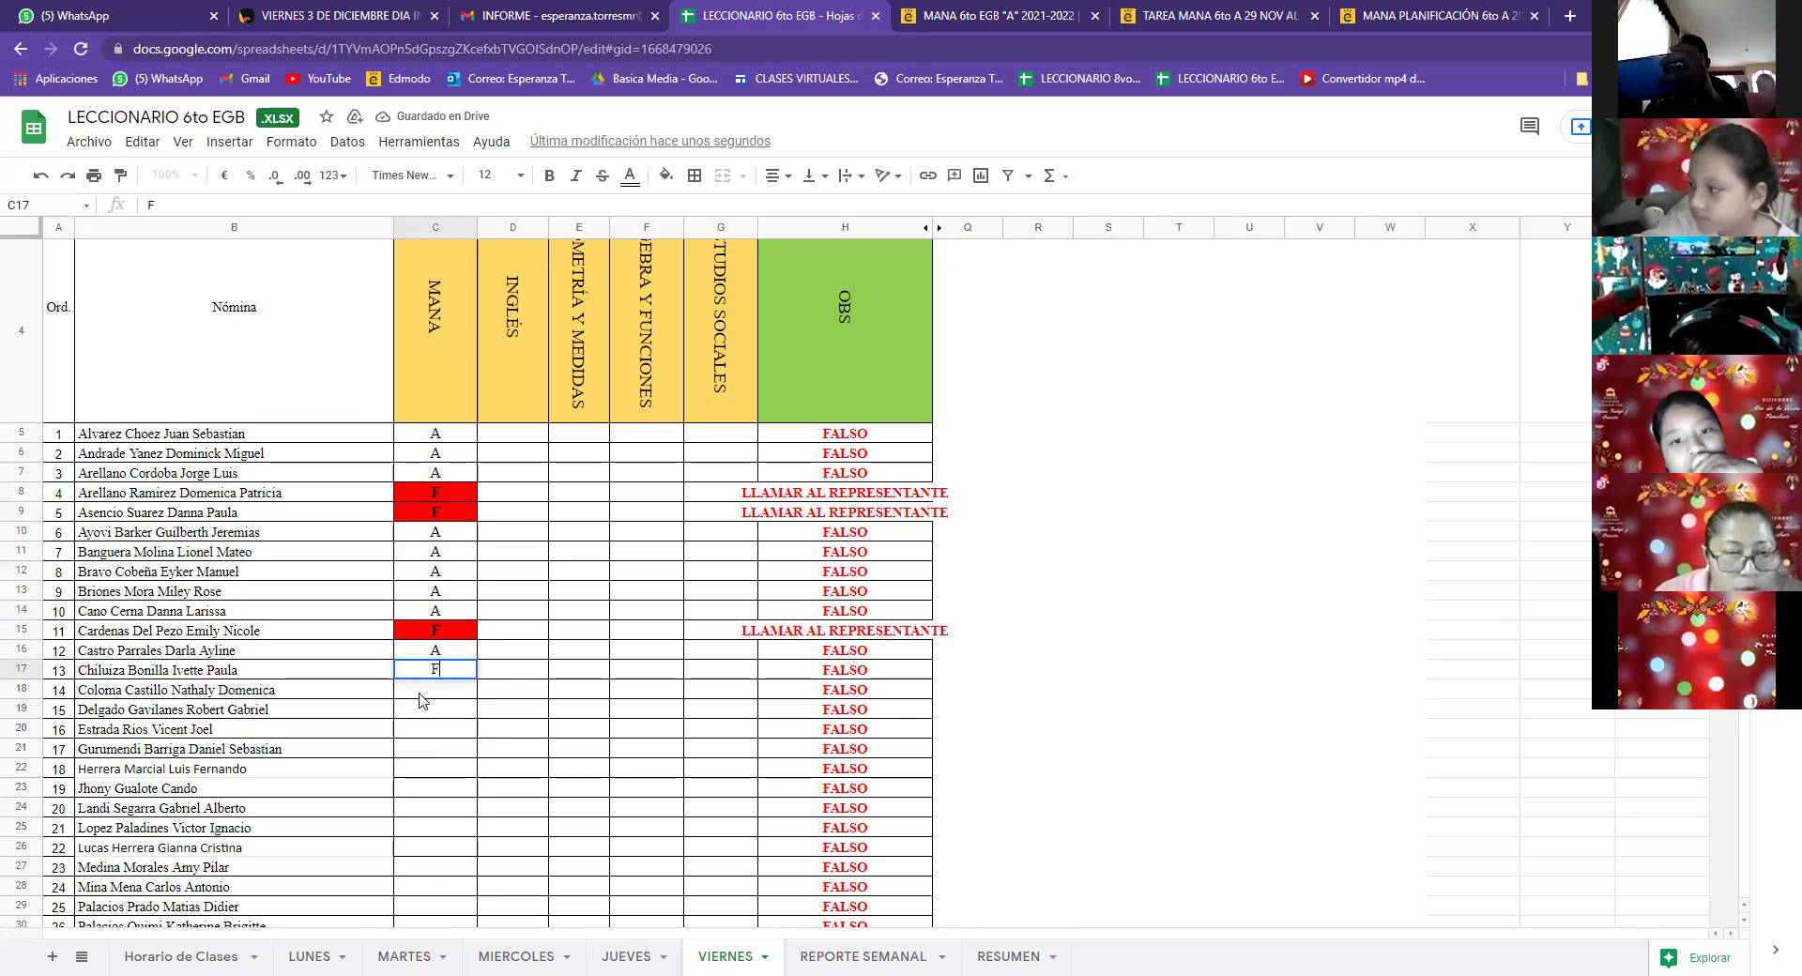
{"action": "key", "text": "Return"}
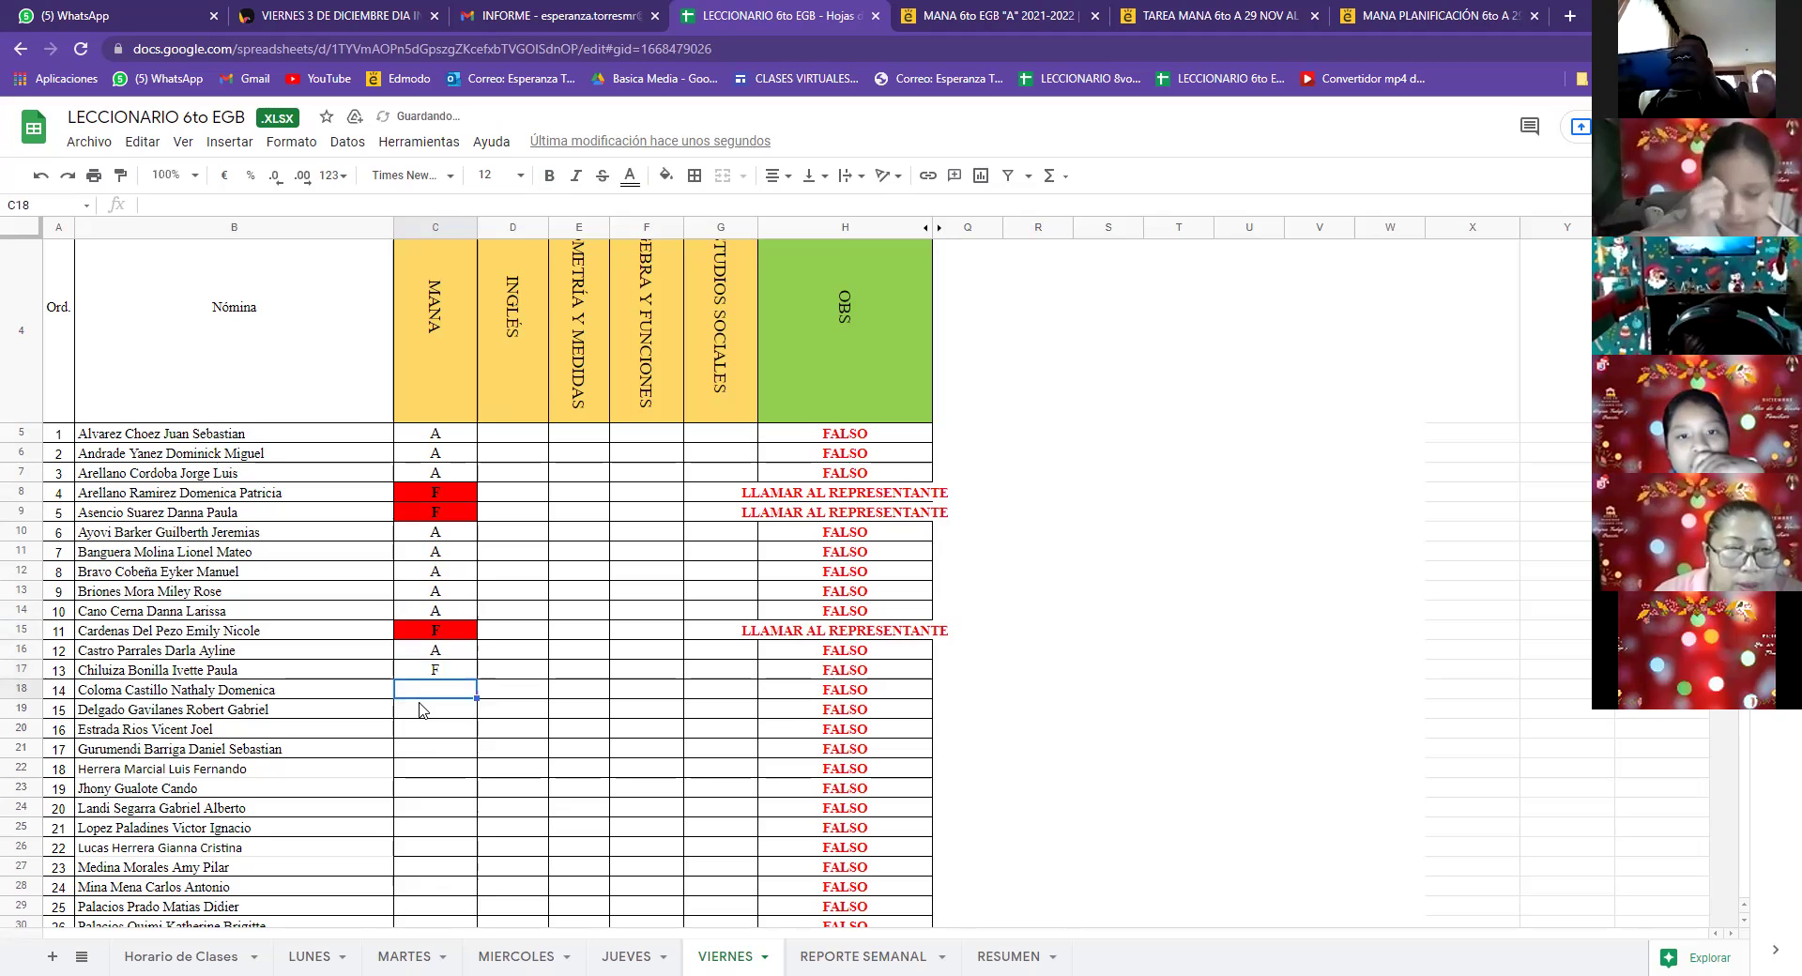
Step: Fill in A in the MANA column for students 14 to 22, cells C18 to C26
{"action": "type", "text": "A"}
{"action": "key", "text": "Return"}
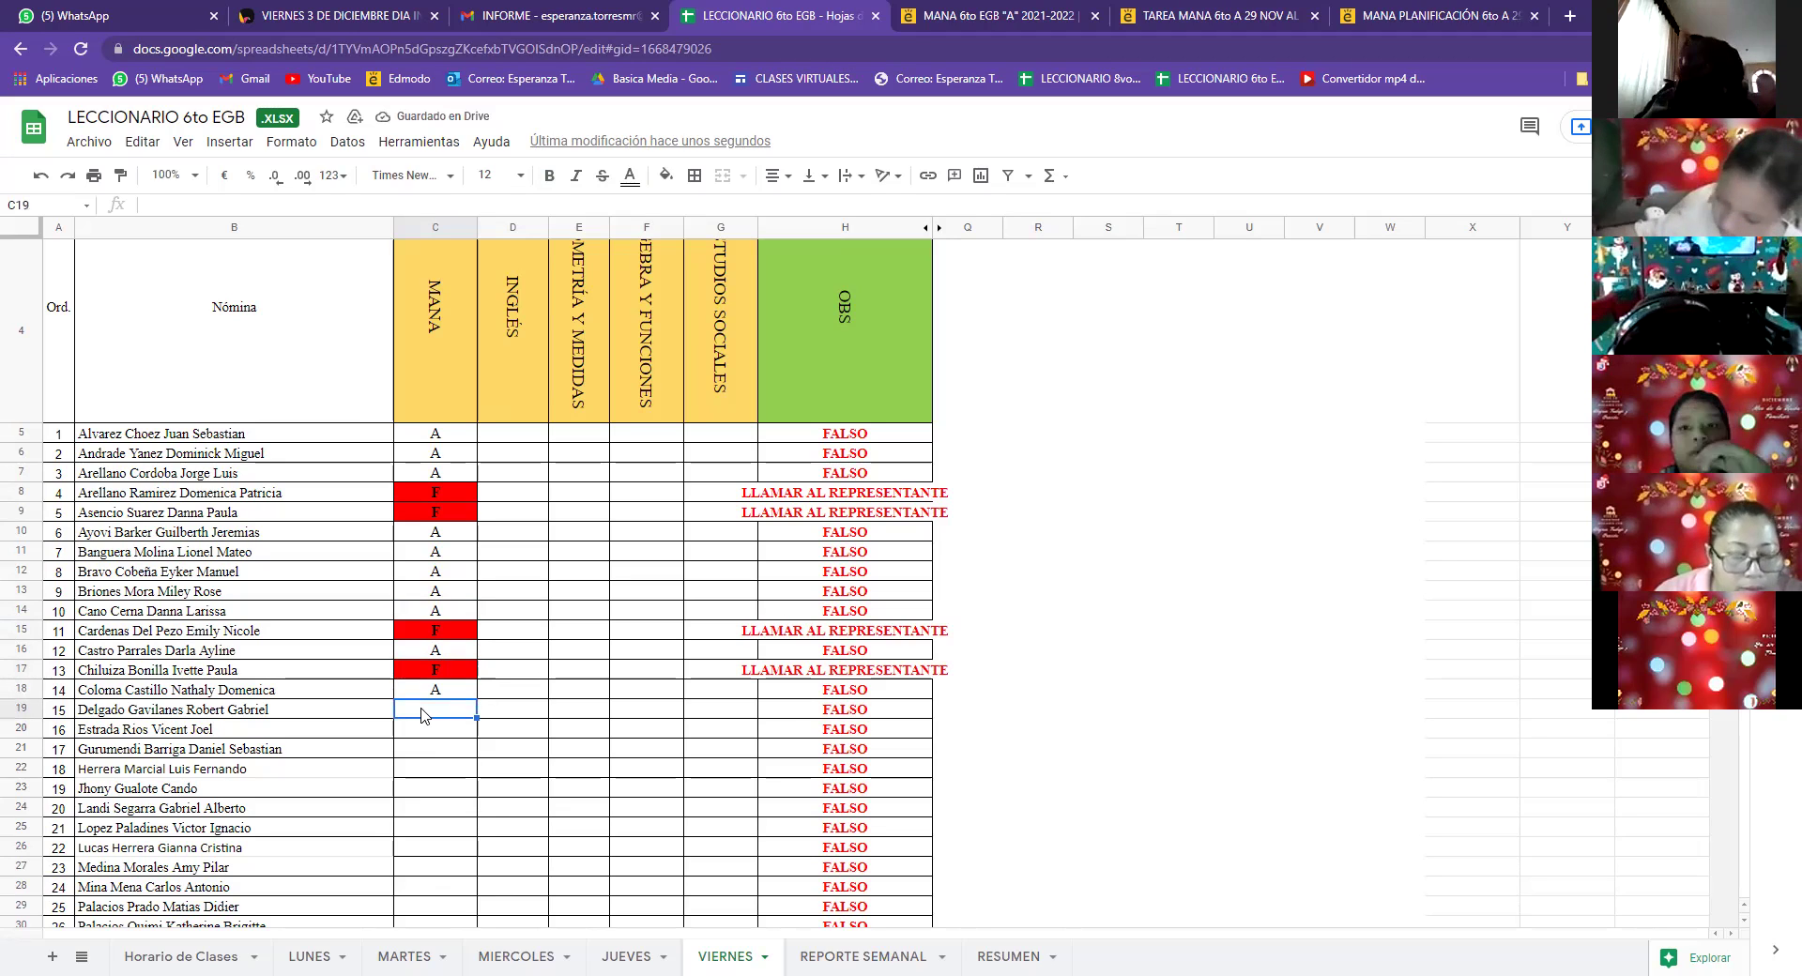
{"action": "type", "text": "A"}
{"action": "key", "text": "Return"}
{"action": "type", "text": "A"}
{"action": "key", "text": "Return"}
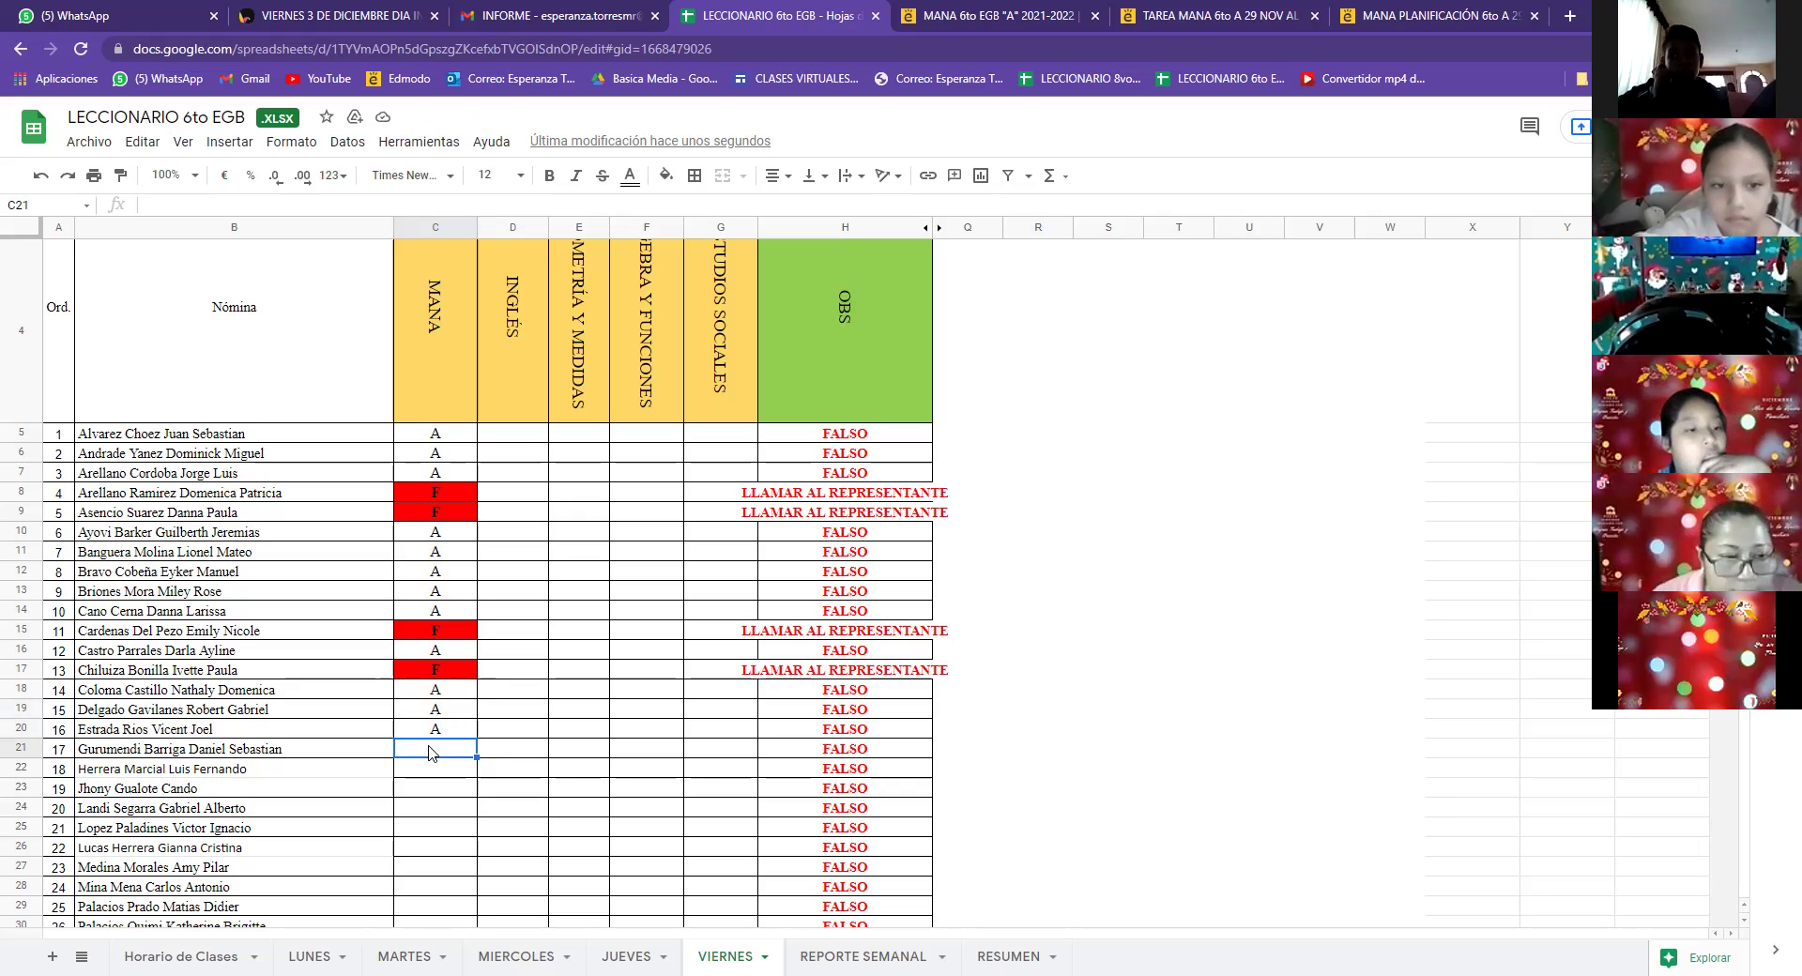
{"action": "type", "text": "A"}
{"action": "key", "text": "Return"}
{"action": "type", "text": "A"}
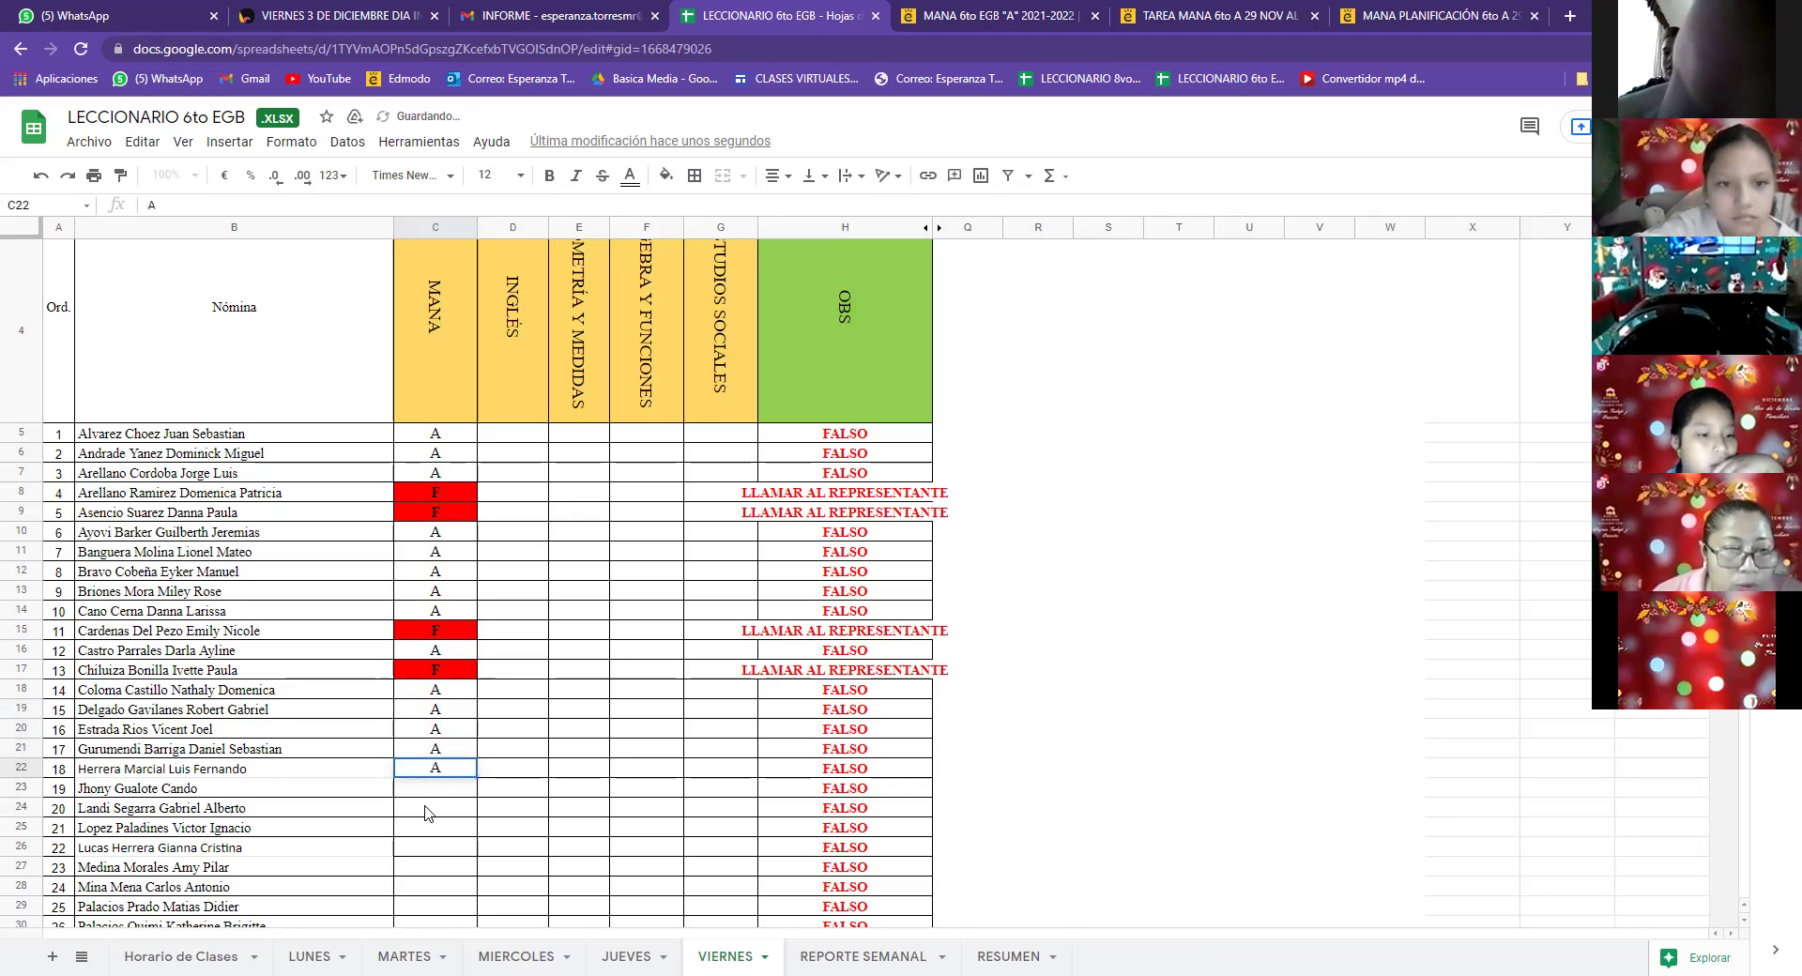
{"action": "key", "text": "Return"}
{"action": "type", "text": "A"}
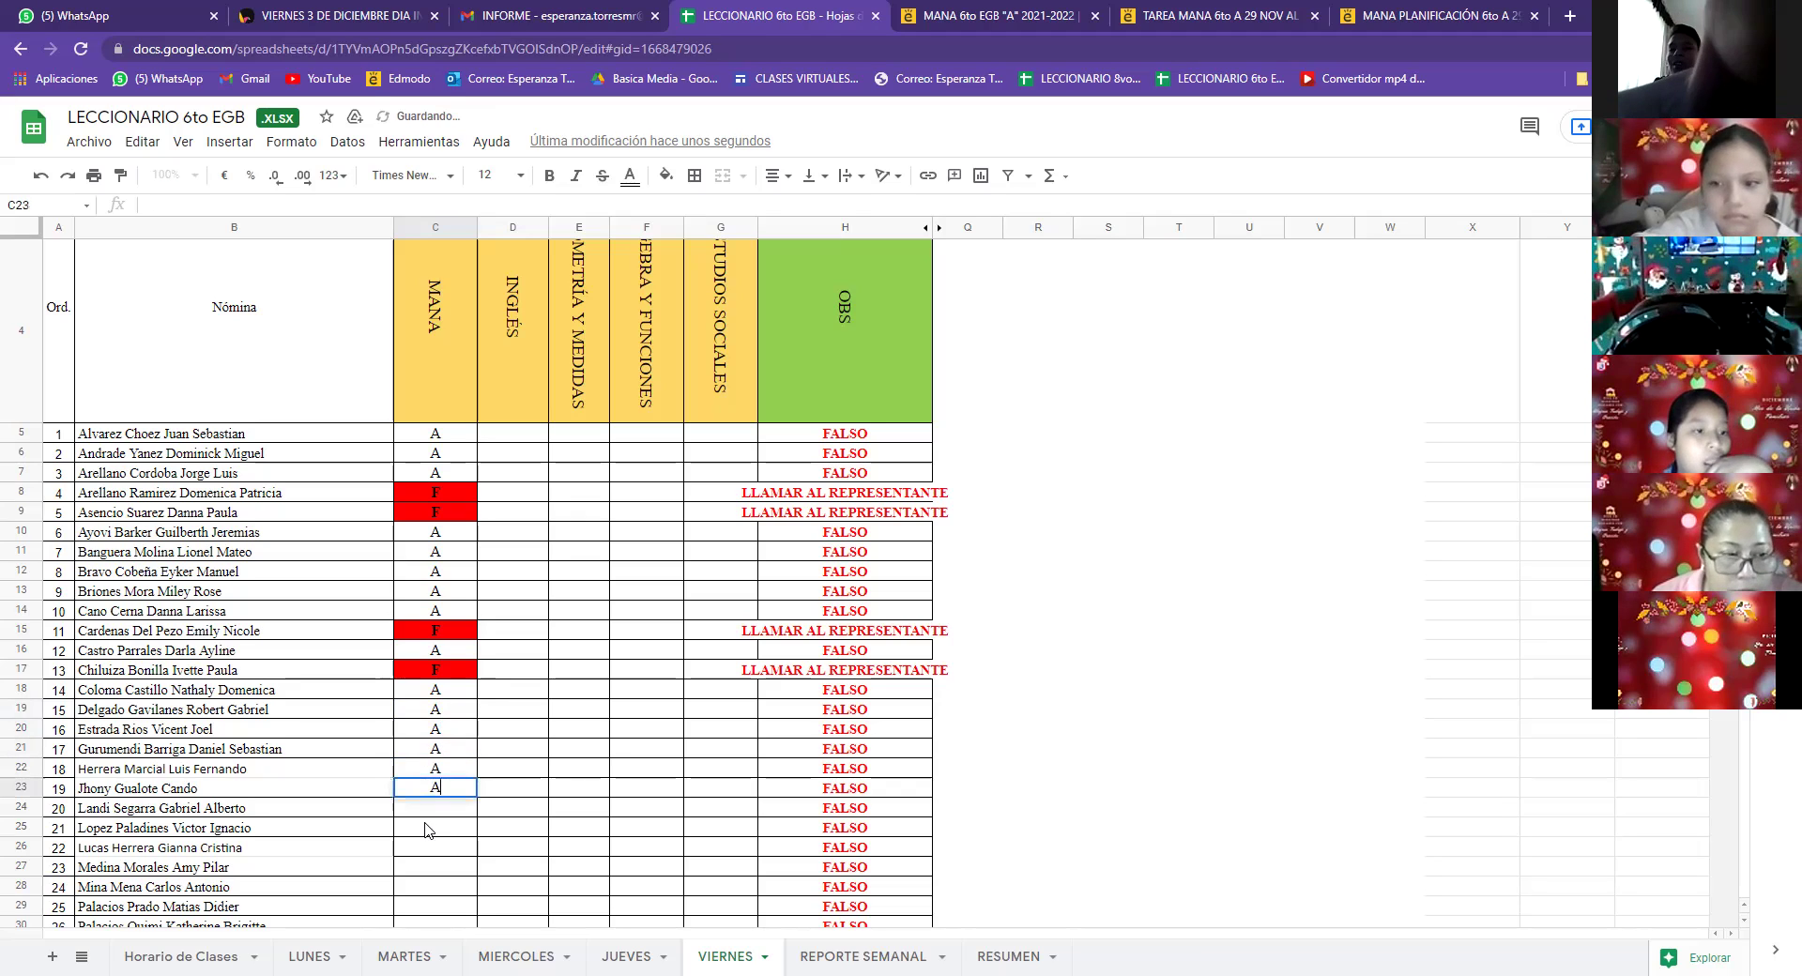
{"action": "key", "text": "Return"}
{"action": "type", "text": "A"}
{"action": "key", "text": "Return"}
{"action": "type", "text": "A"}
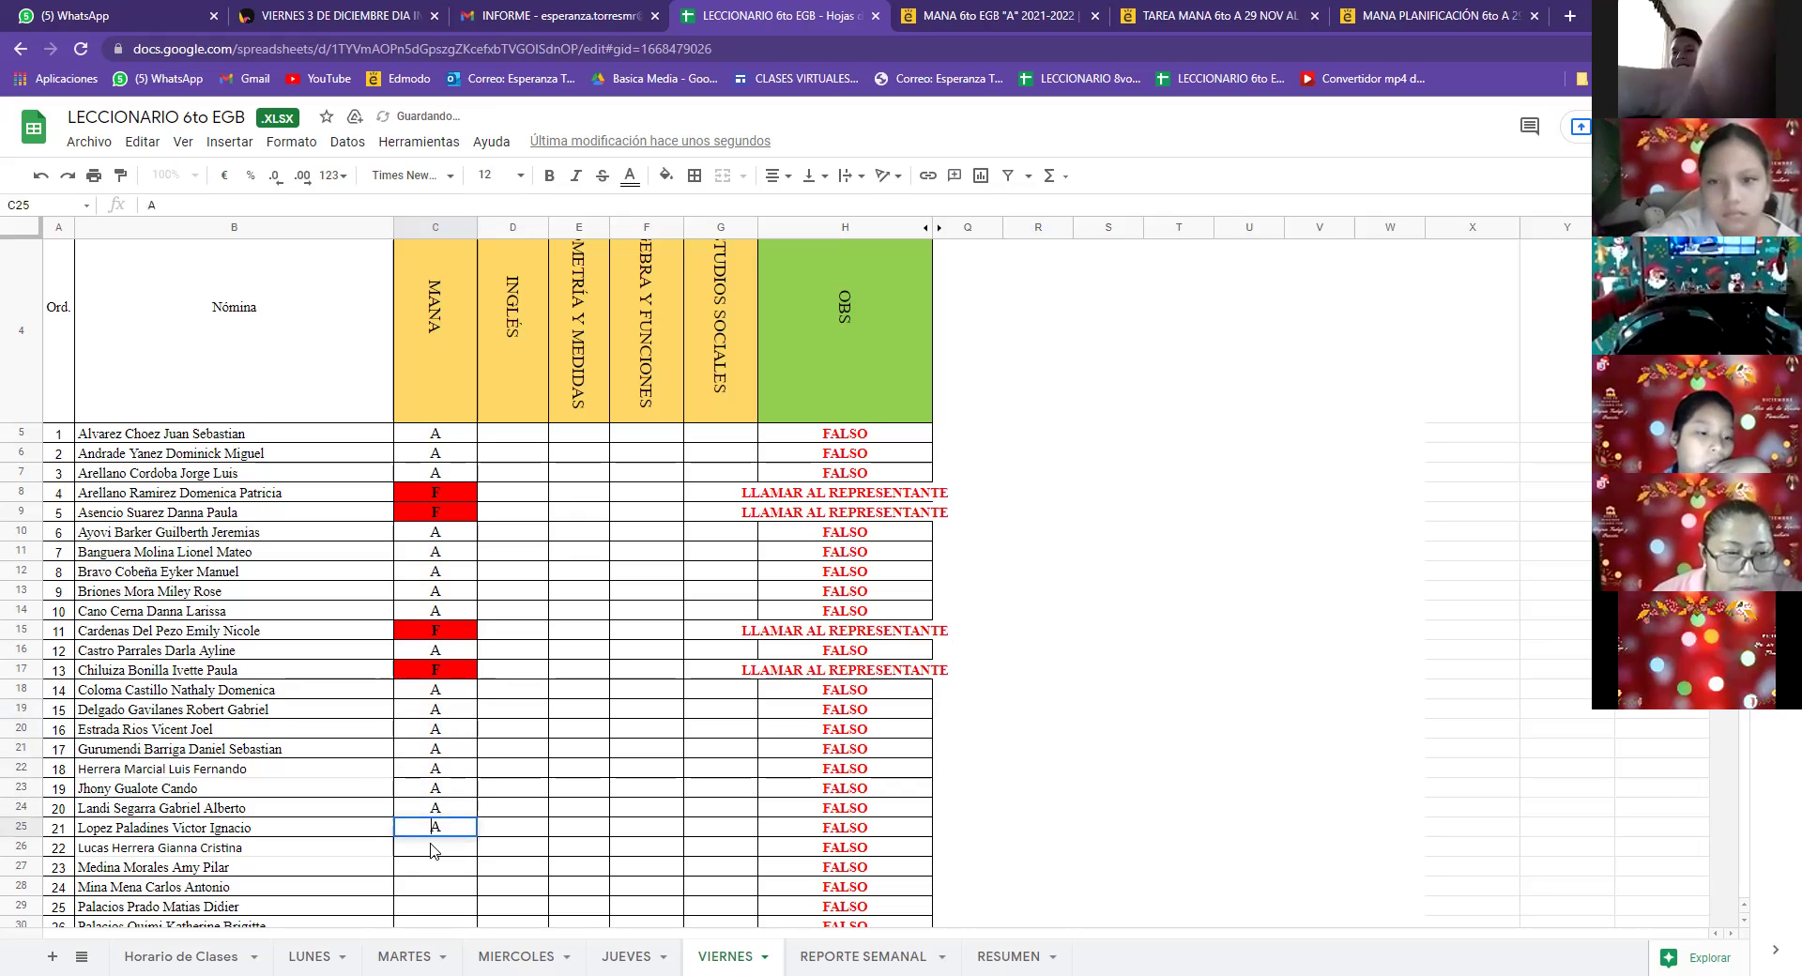
{"action": "key", "text": "Return"}
{"action": "type", "text": "A"}
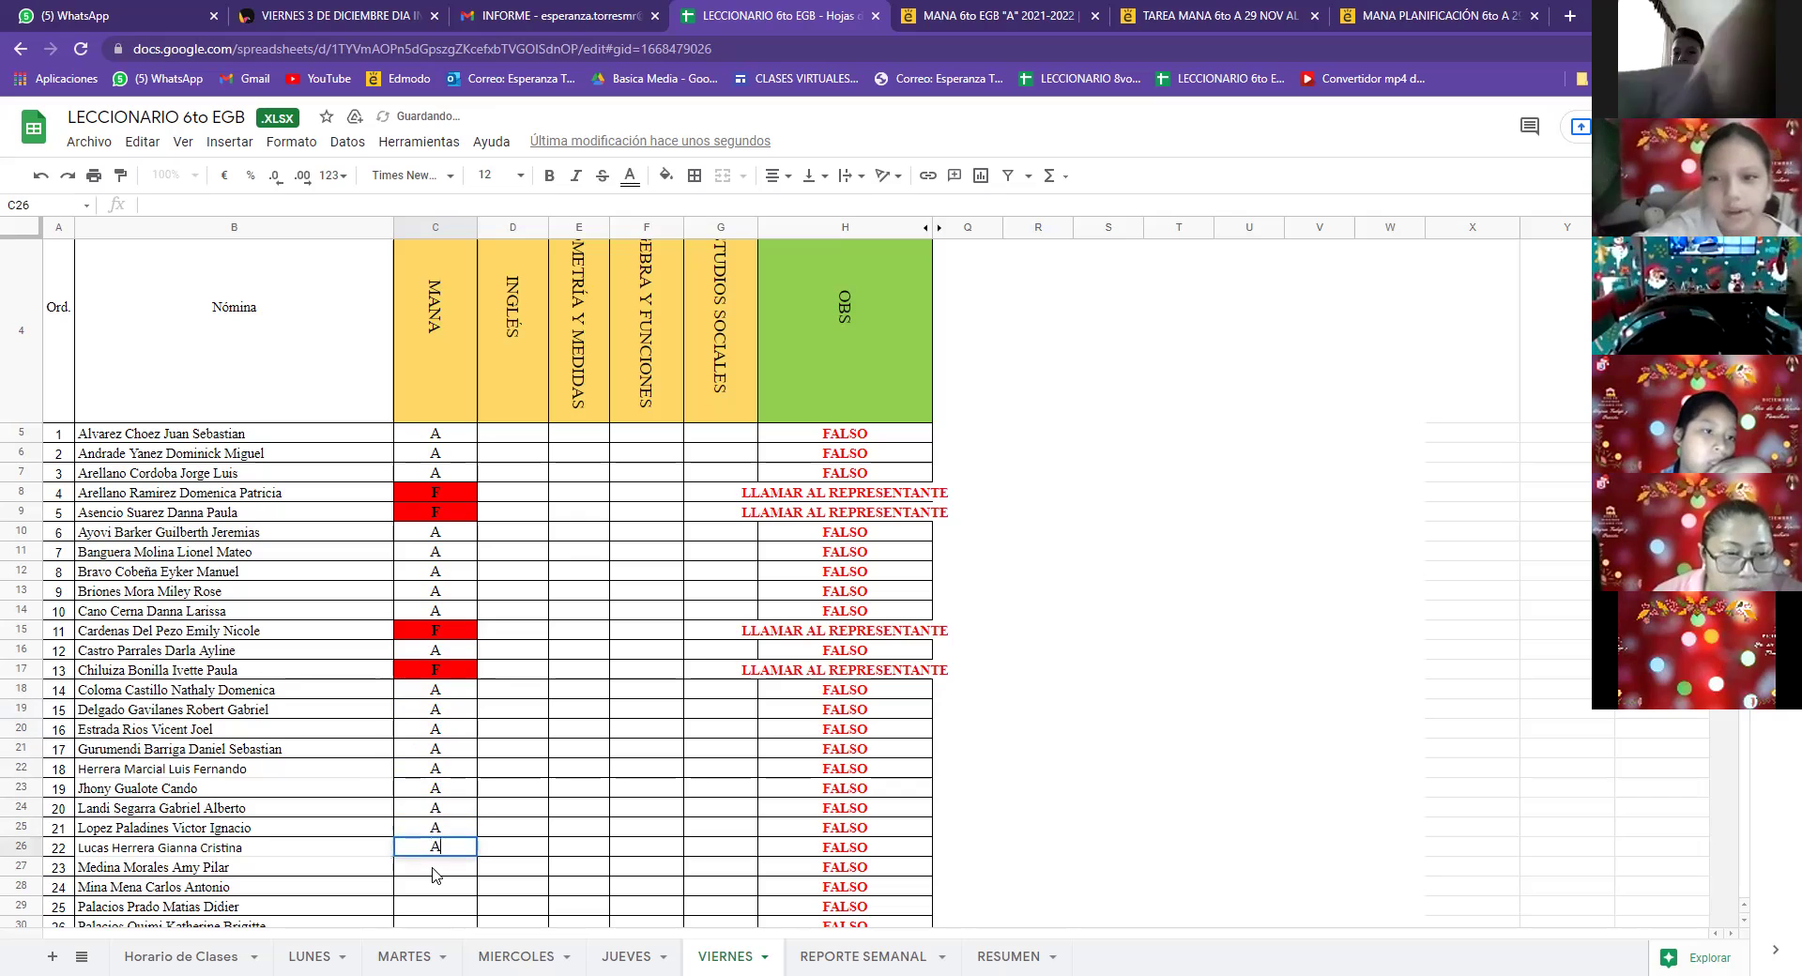
{"action": "key", "text": "Return"}
Step: Enter A in the MANA column for students 23 to 25, cells C27 to C29
{"action": "type", "text": "A"}
{"action": "scroll", "coordinate": [470, 507], "scroll_direction": "down", "scroll_amount": 5}
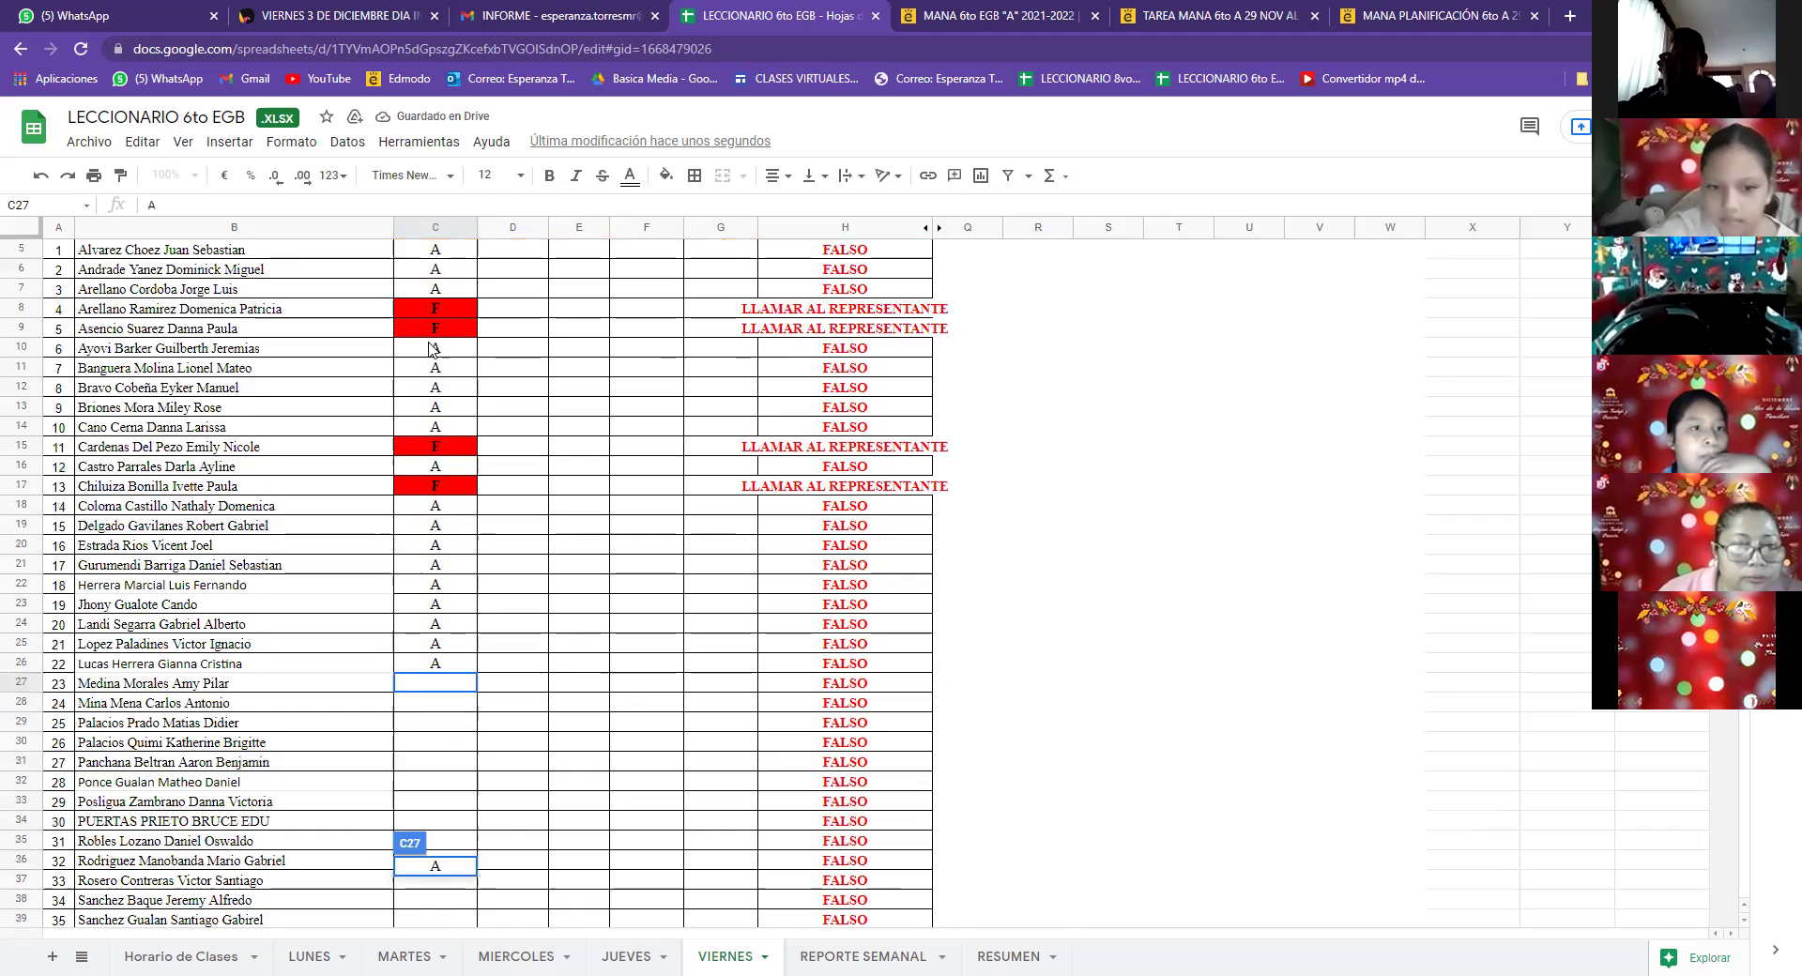
{"action": "scroll", "coordinate": [427, 353], "scroll_direction": "up", "scroll_amount": 3}
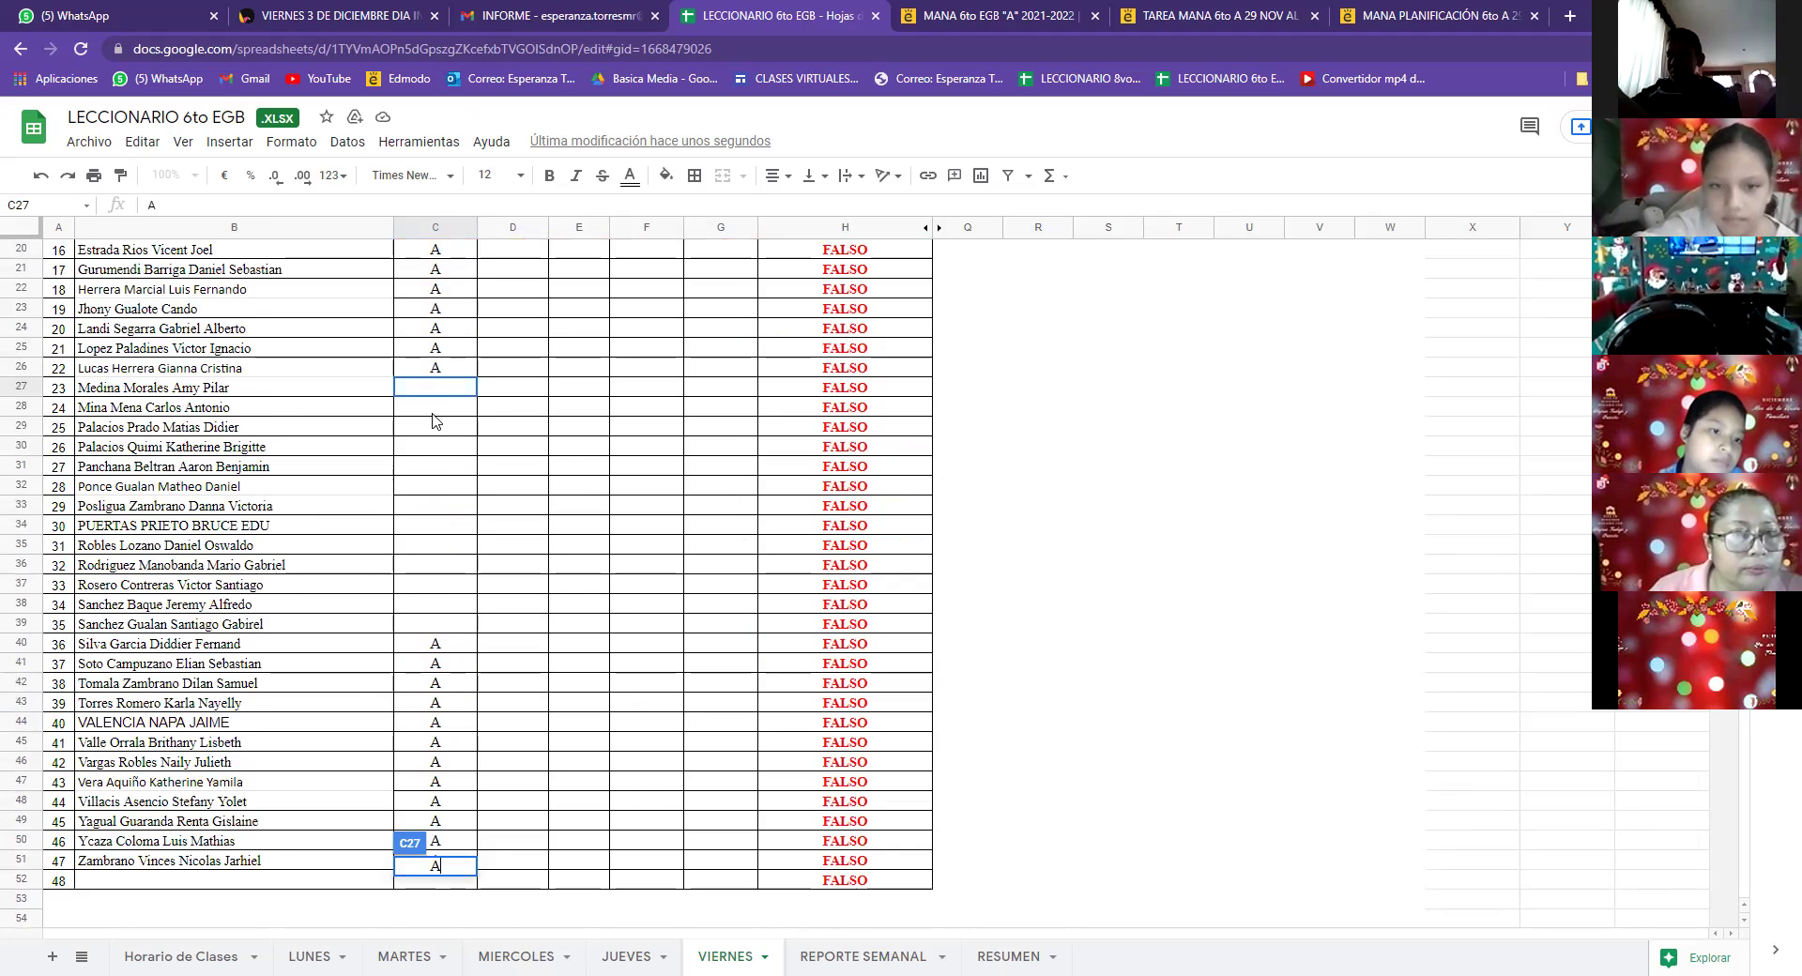
{"action": "left_click", "coordinate": [431, 392]}
{"action": "key", "text": "Return"}
{"action": "type", "text": "A"}
{"action": "key", "text": "Return"}
{"action": "type", "text": "A"}
{"action": "key", "text": "Return"}
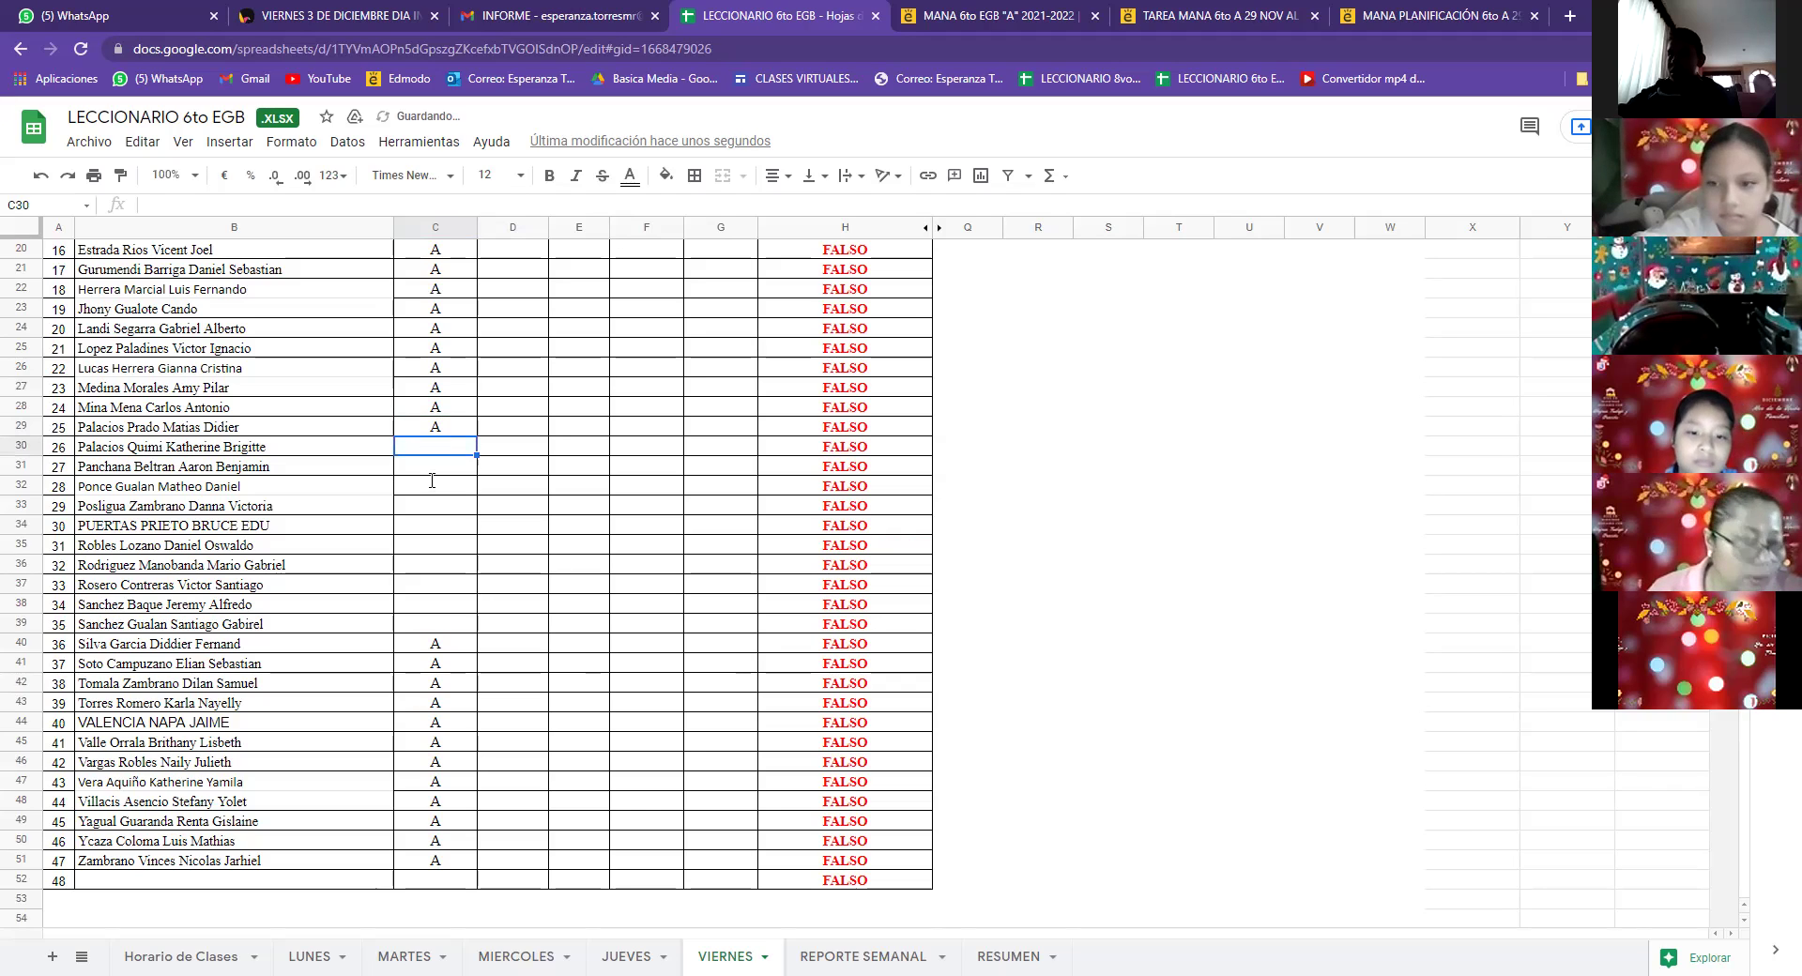
Step: Fill in A in the MANA column for students 26 to 35, cells C30 to C39
{"action": "type", "text": "A"}
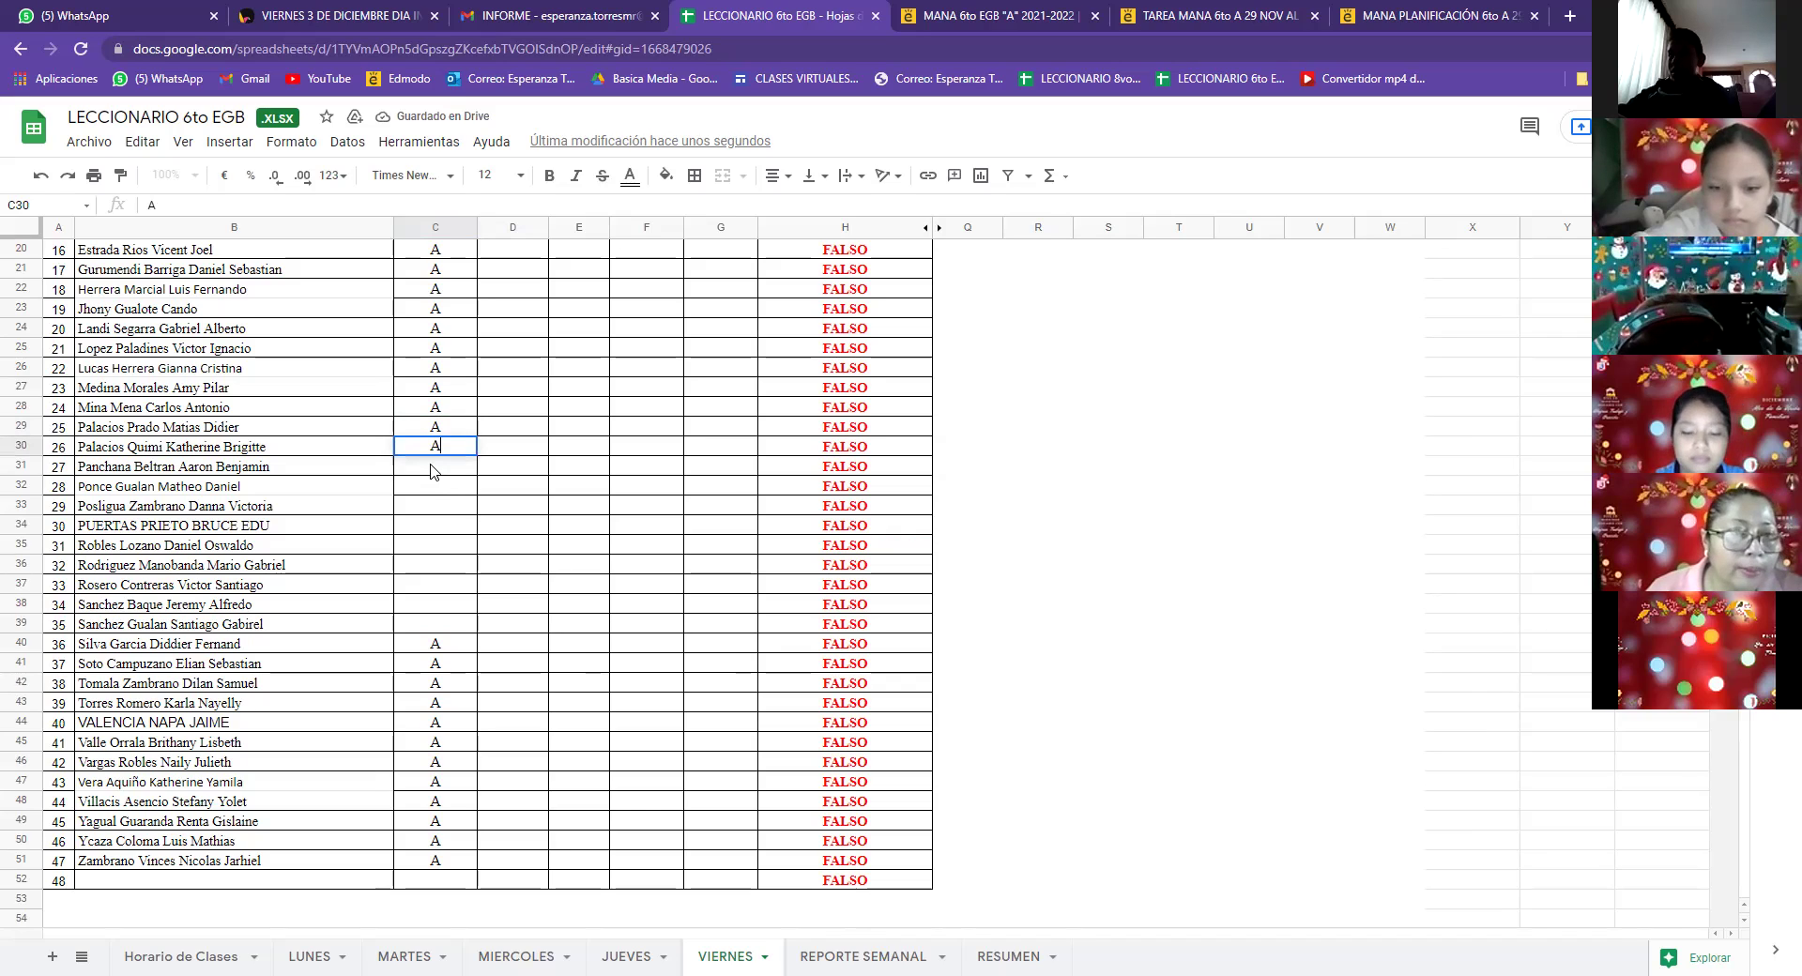
{"action": "key", "text": "Return"}
{"action": "type", "text": "A"}
{"action": "key", "text": "Return"}
{"action": "type", "text": "A"}
{"action": "key", "text": "Return"}
{"action": "type", "text": "A"}
{"action": "key", "text": "Return"}
{"action": "type", "text": "A"}
{"action": "key", "text": "Return"}
{"action": "type", "text": "A"}
{"action": "key", "text": "Return"}
{"action": "type", "text": "A"}
{"action": "key", "text": "Return"}
{"action": "type", "text": "A"}
{"action": "key", "text": "Return"}
{"action": "type", "text": "A"}
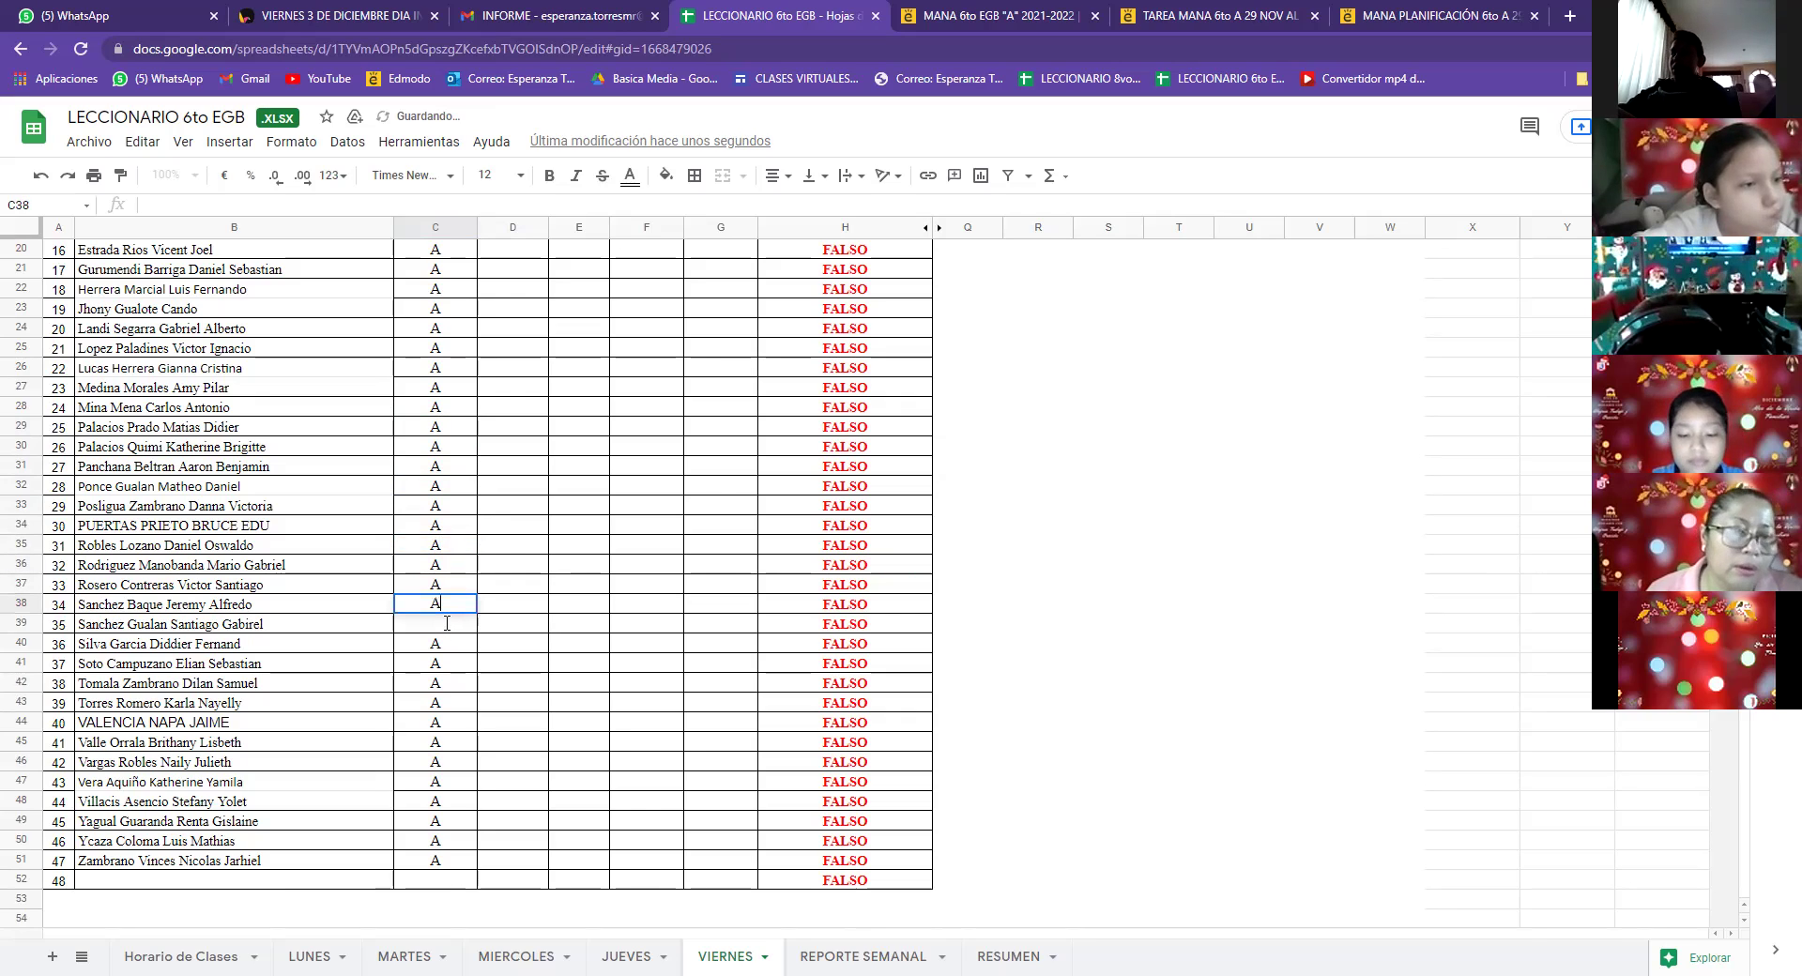
{"action": "key", "text": "Return"}
{"action": "type", "text": "A"}
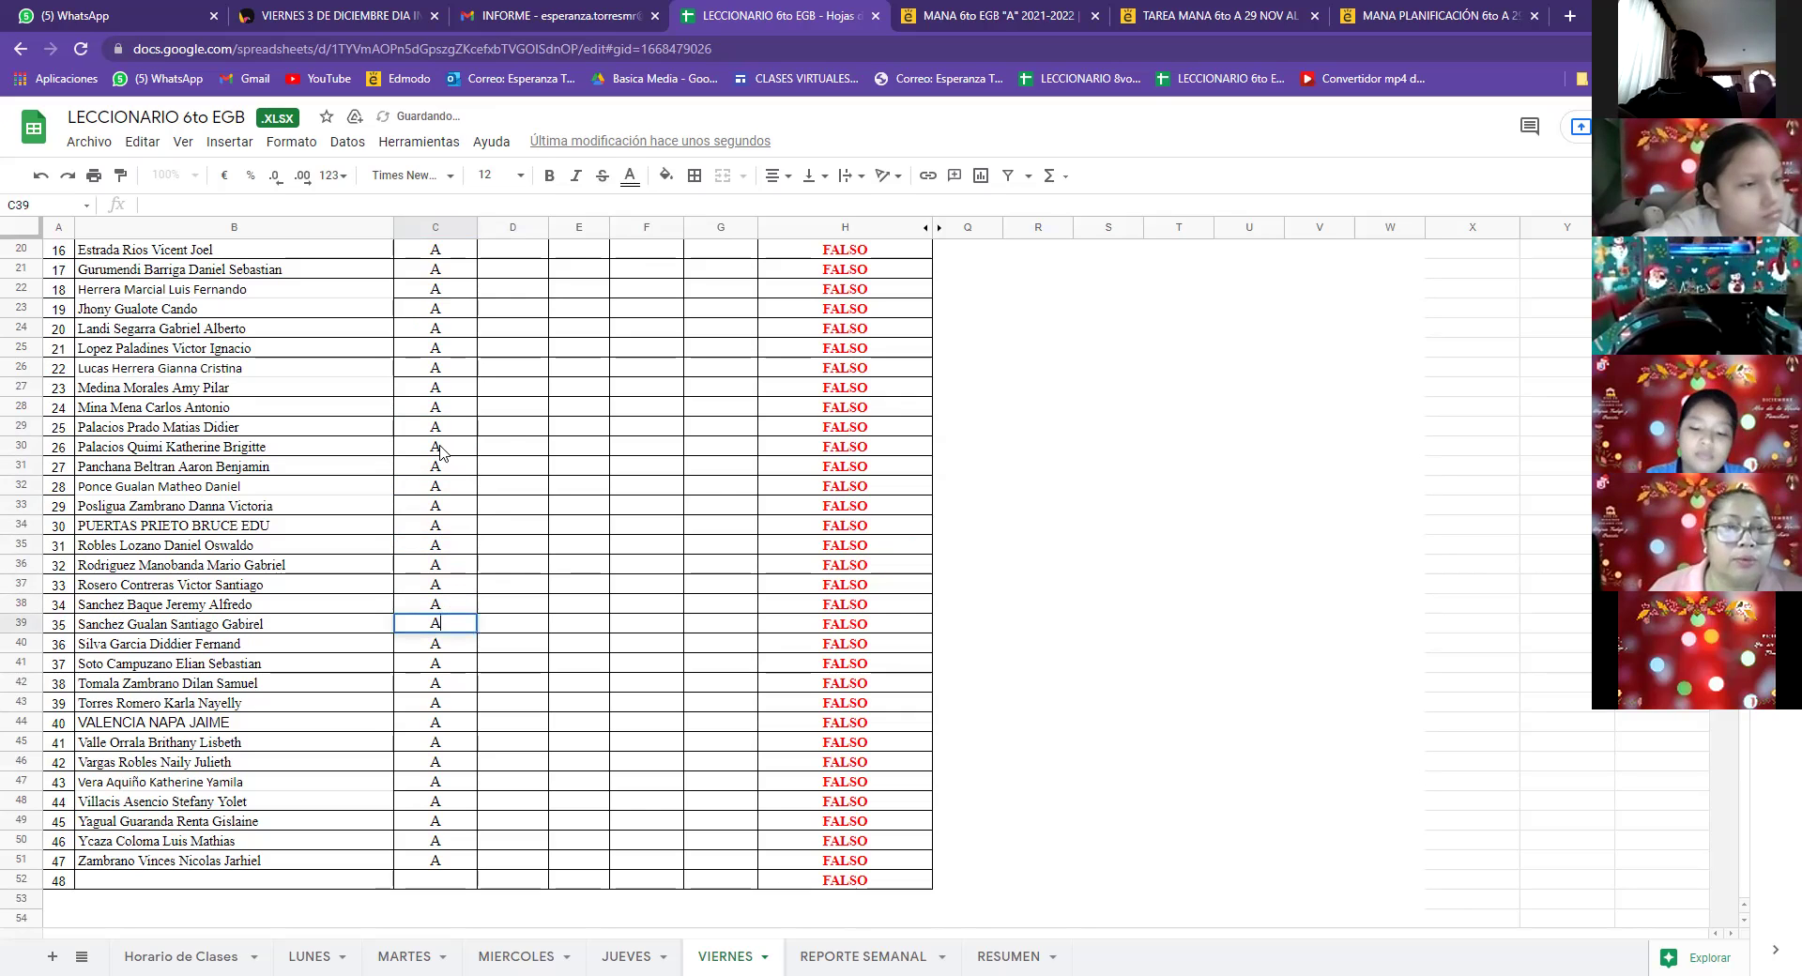
{"action": "key", "text": "Up"}
Step: Change student 24's attendance in MANA cell C28 to F
{"action": "key", "text": "Up"}
{"action": "key", "text": "Up"}
{"action": "scroll", "coordinate": [298, 465], "scroll_direction": "up", "scroll_amount": 2}
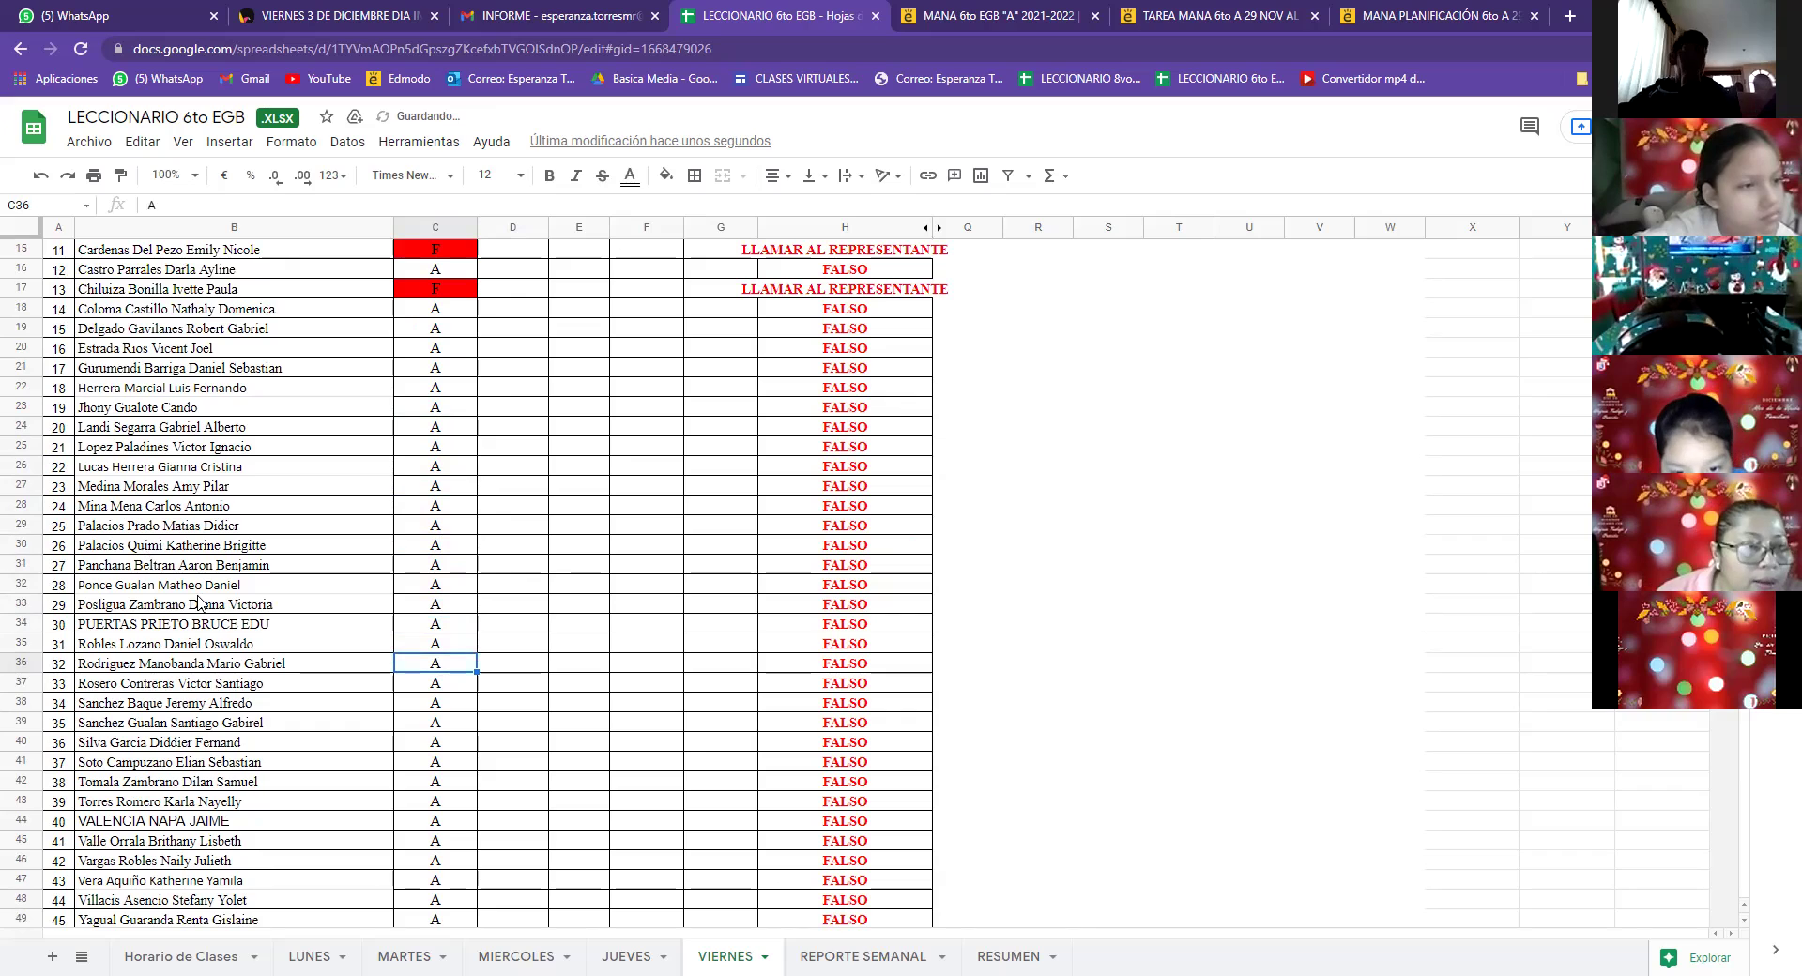
{"action": "left_click", "coordinate": [402, 508]}
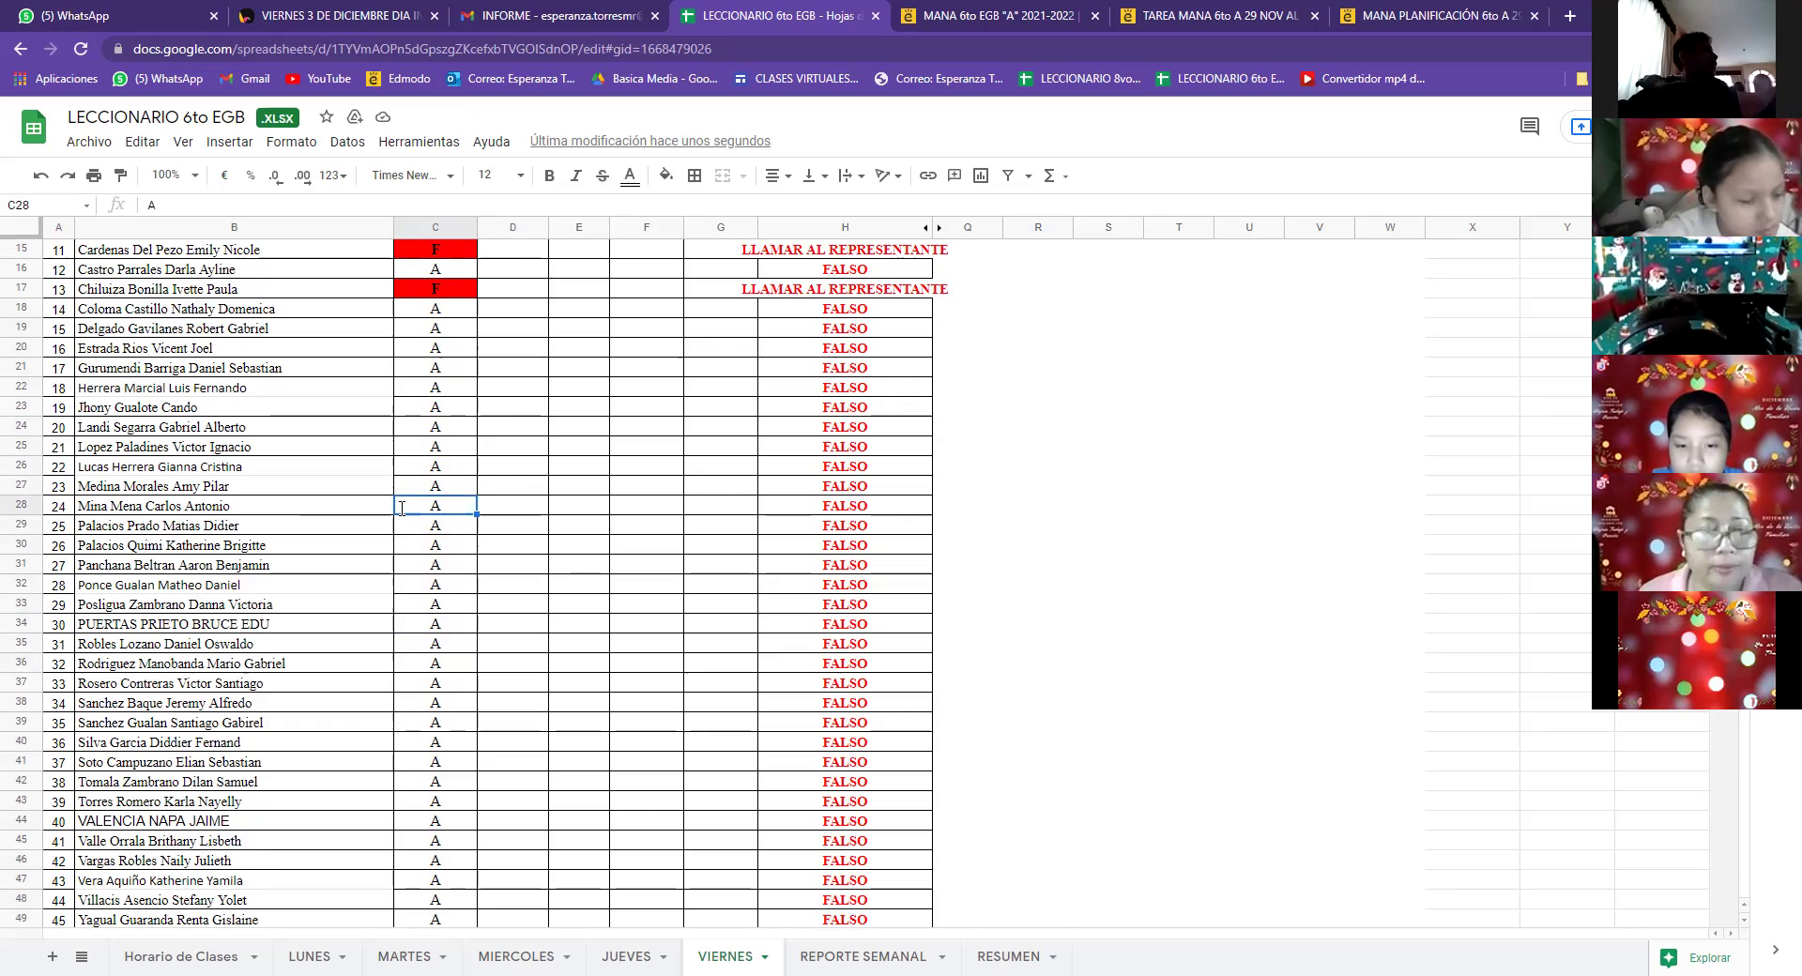
{"action": "type", "text": "F"}
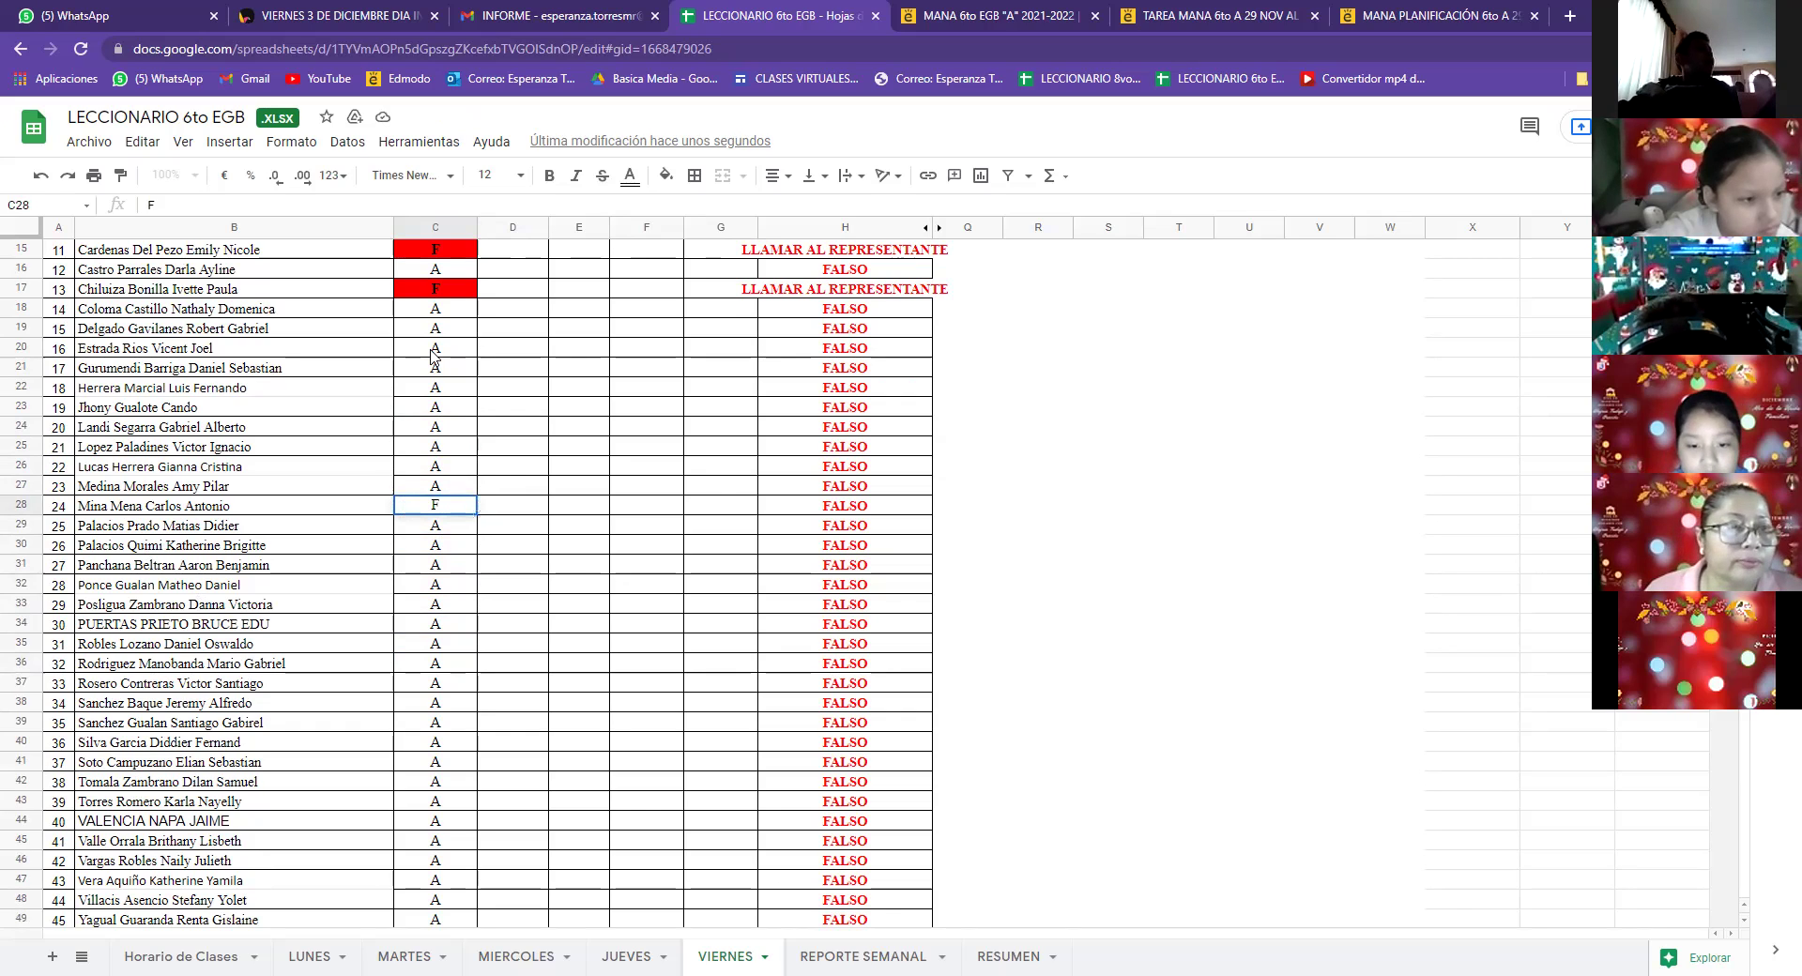
{"action": "key", "text": "Up"}
{"action": "key", "text": "Up"}
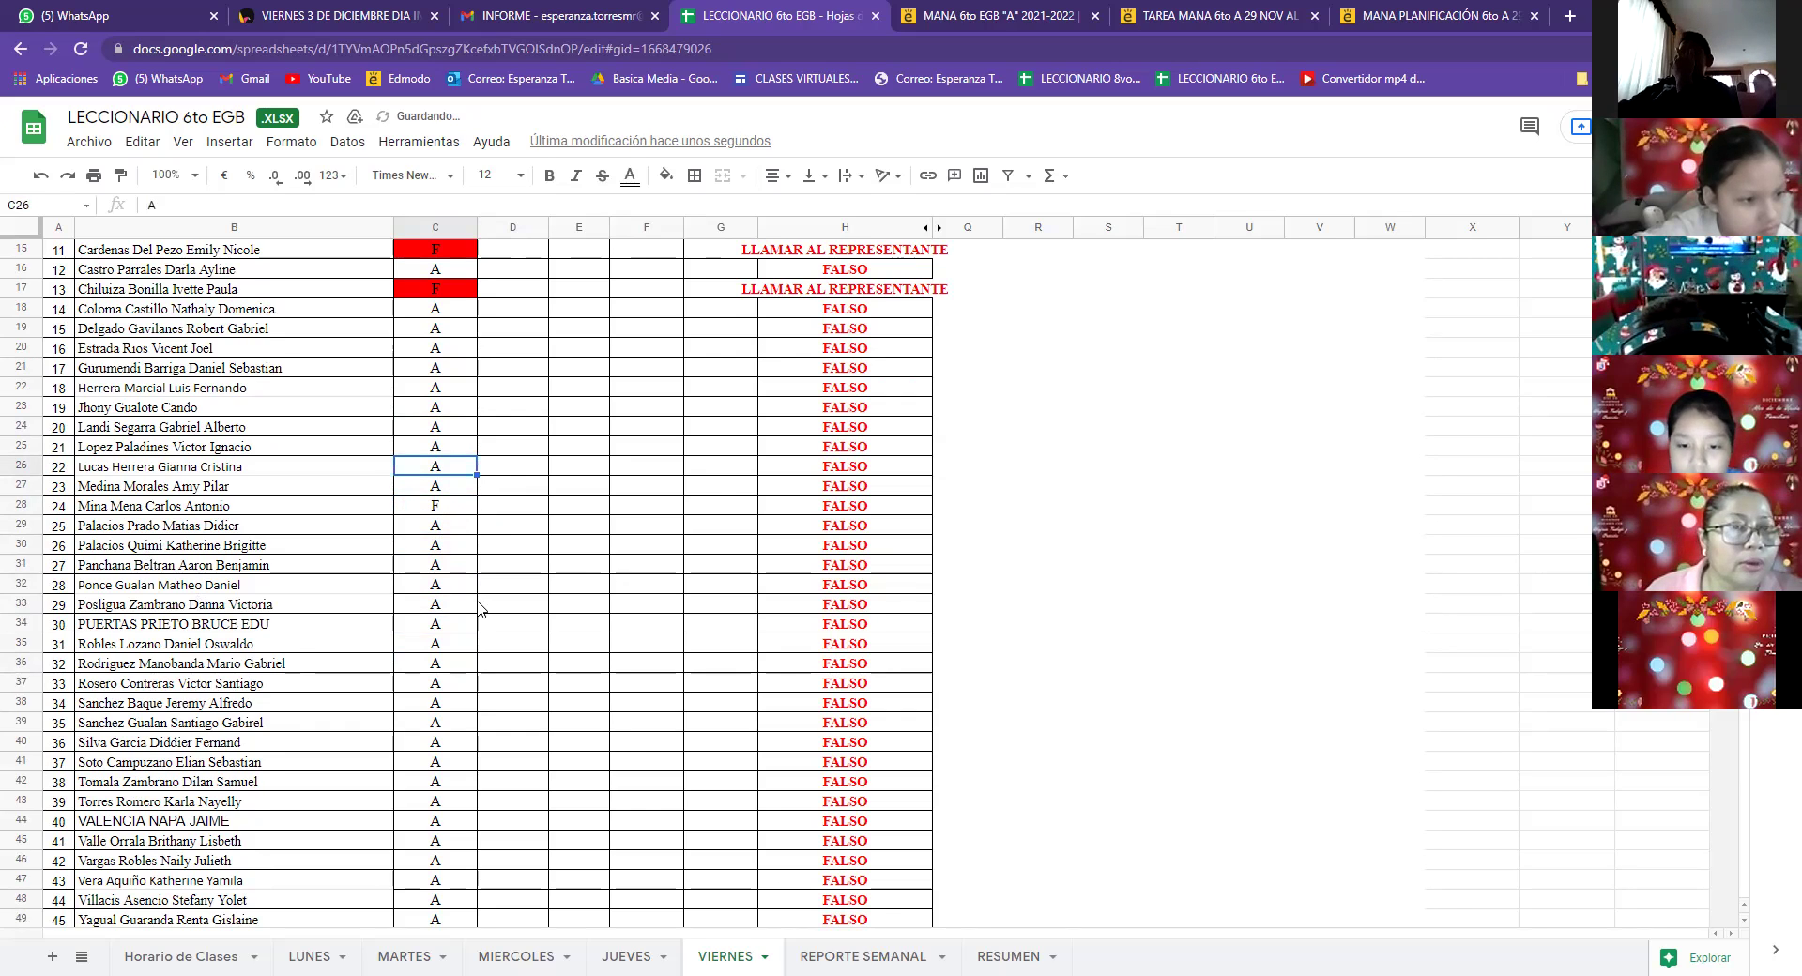
Step: Change the MANA marks of students 34 and 35 to F in cells C38 and C39
{"action": "scroll", "coordinate": [479, 608], "scroll_direction": "up", "scroll_amount": 2}
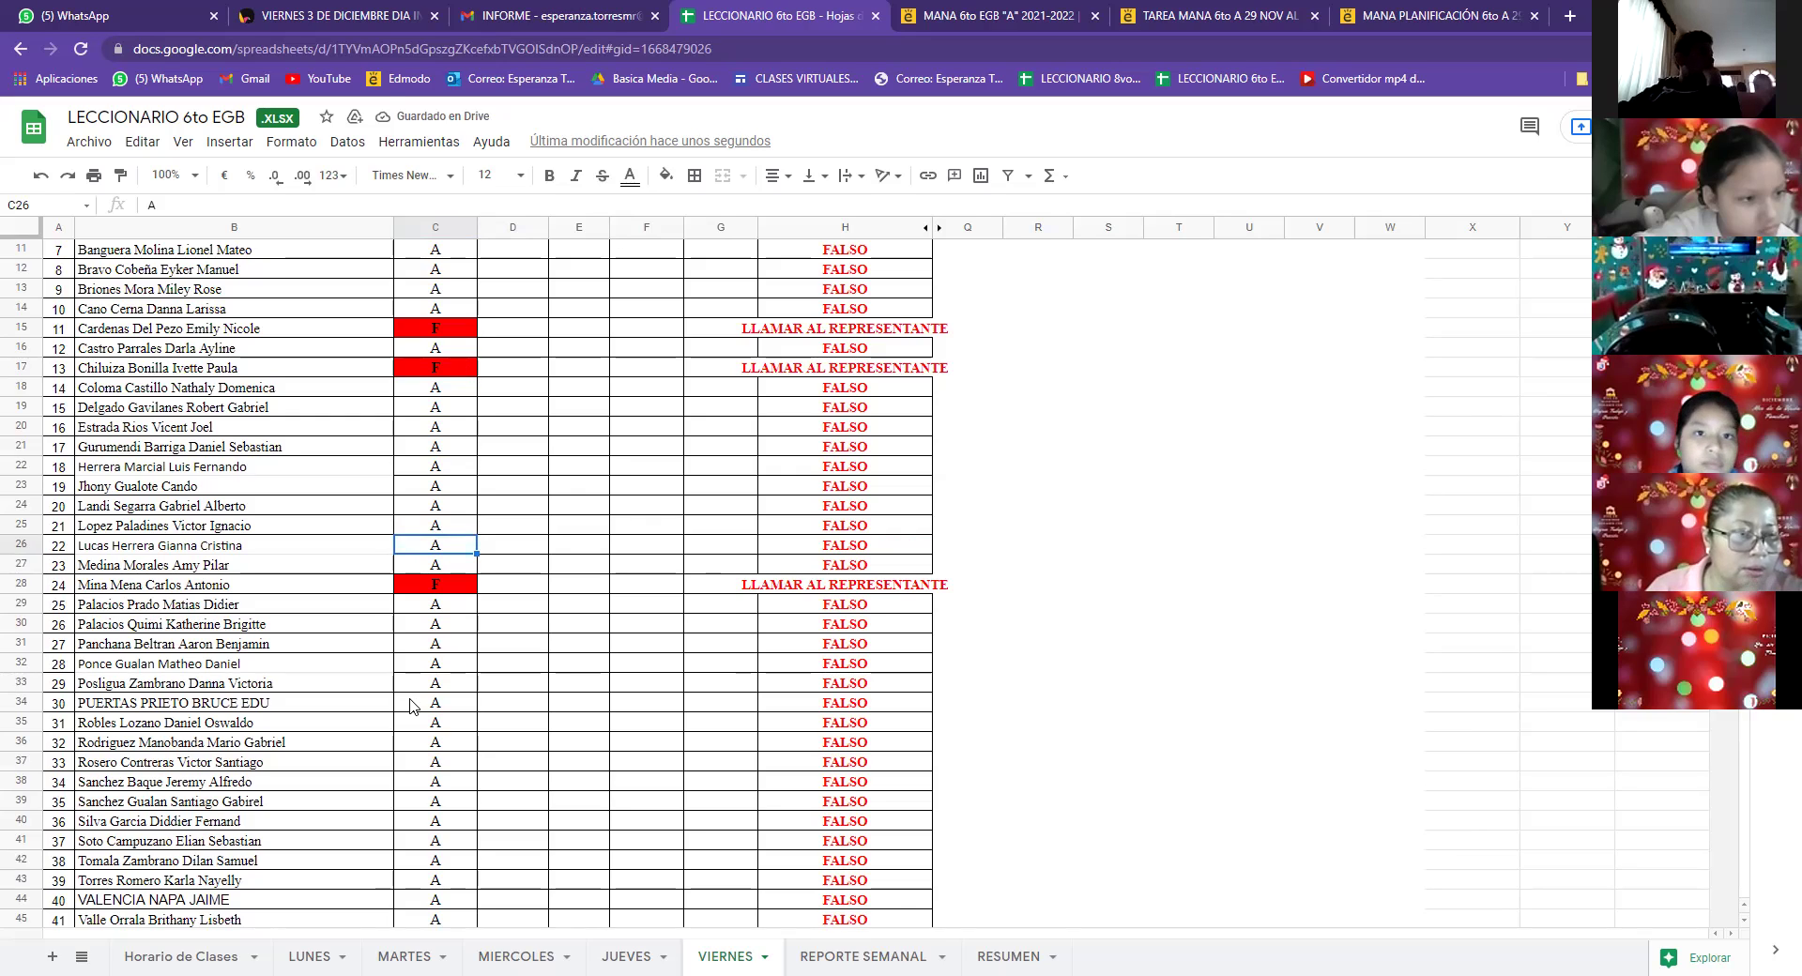
{"action": "left_click", "coordinate": [452, 785]}
{"action": "type", "text": "F"}
{"action": "key", "text": "Return"}
{"action": "type", "text": "F"}
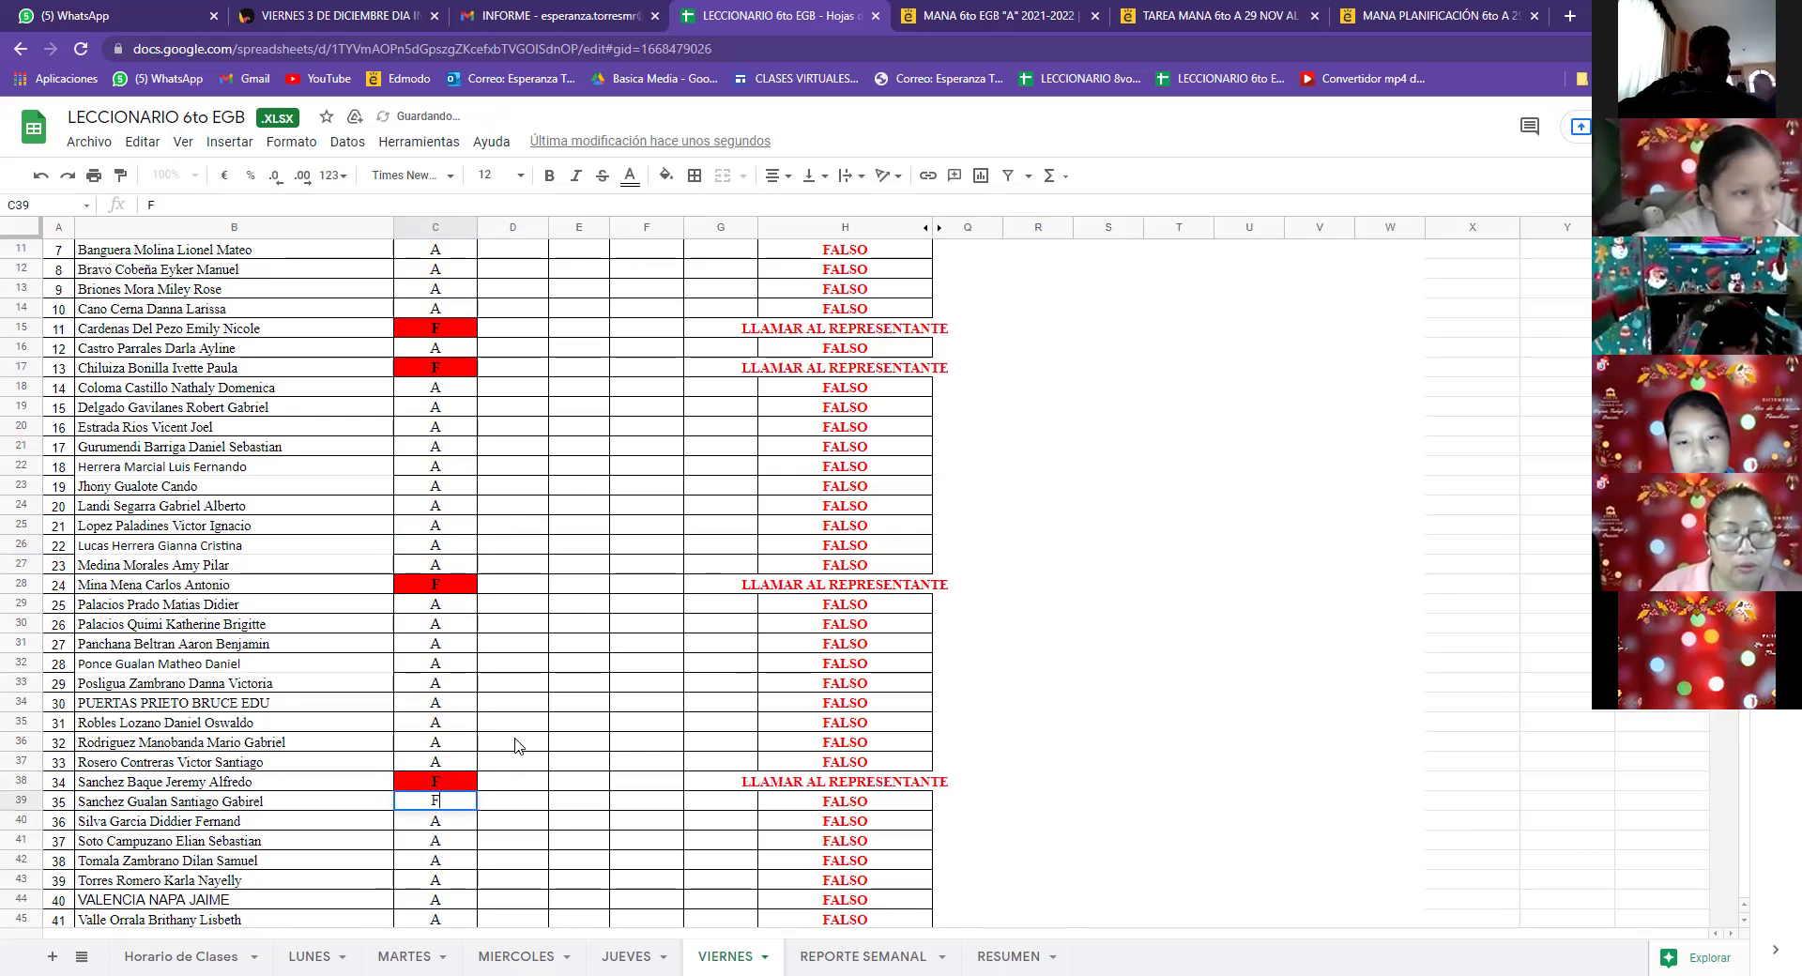
{"action": "left_click", "coordinate": [516, 746]}
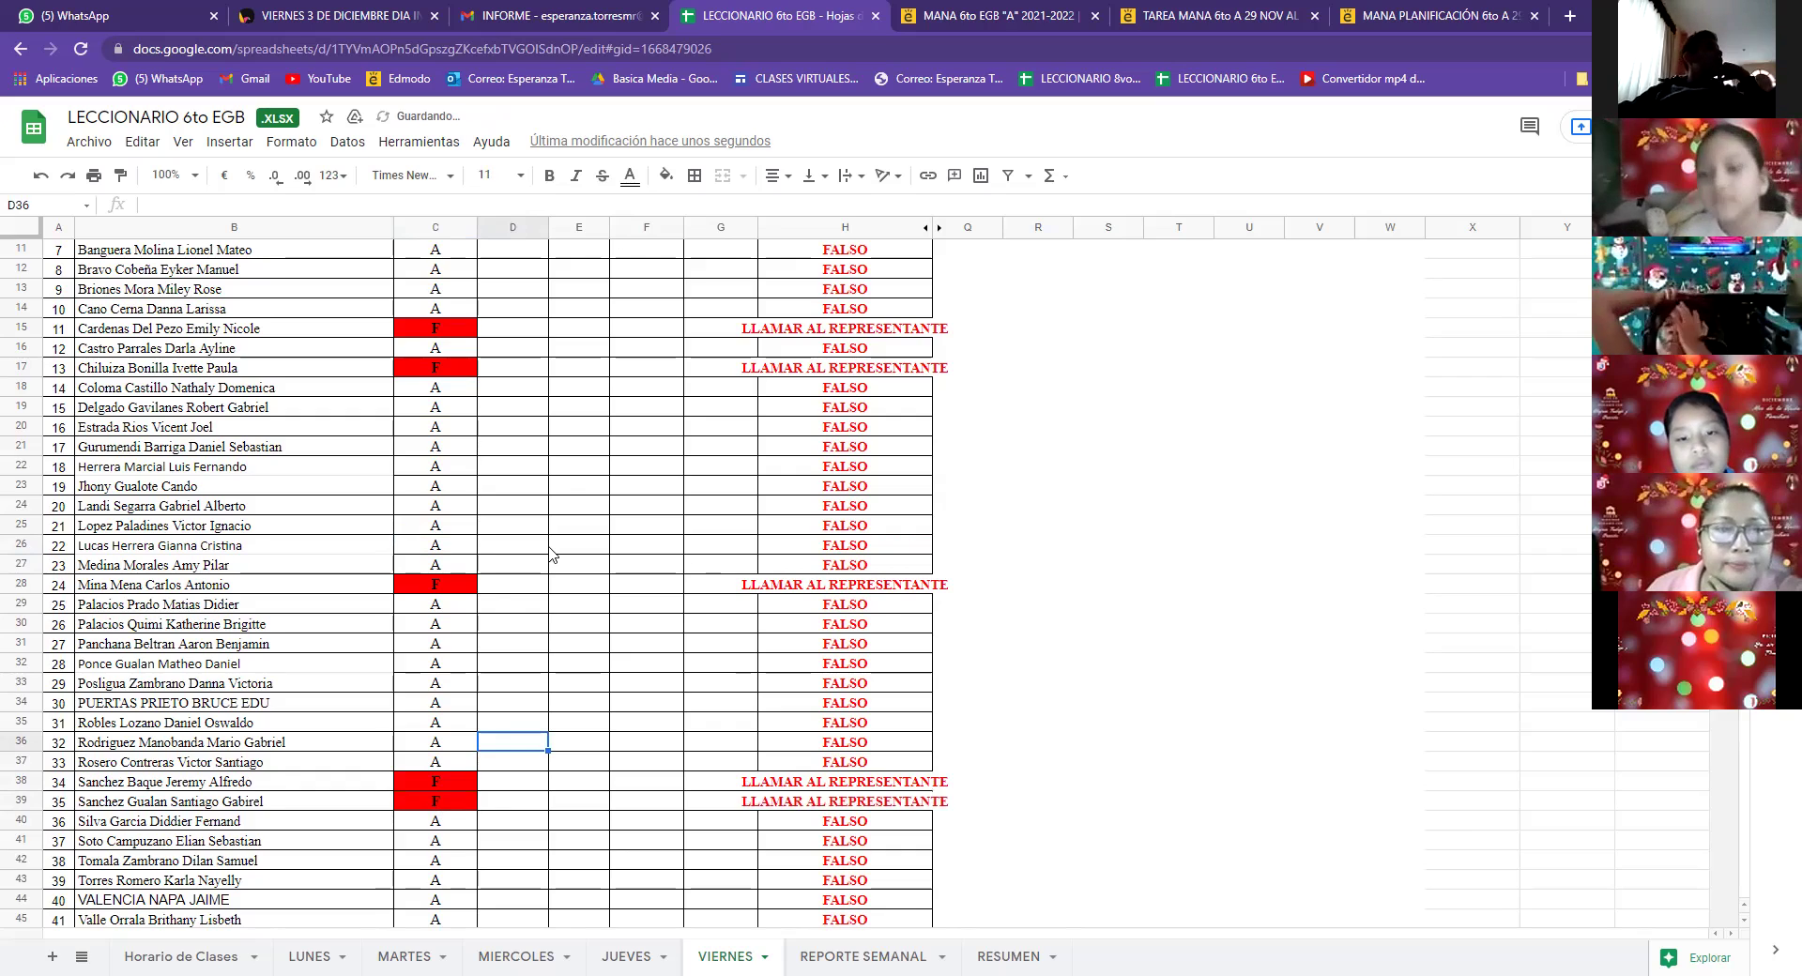
Step: Switch from the attendance spreadsheet to WhatsApp Web
{"action": "scroll", "coordinate": [555, 543], "scroll_direction": "up", "scroll_amount": 5}
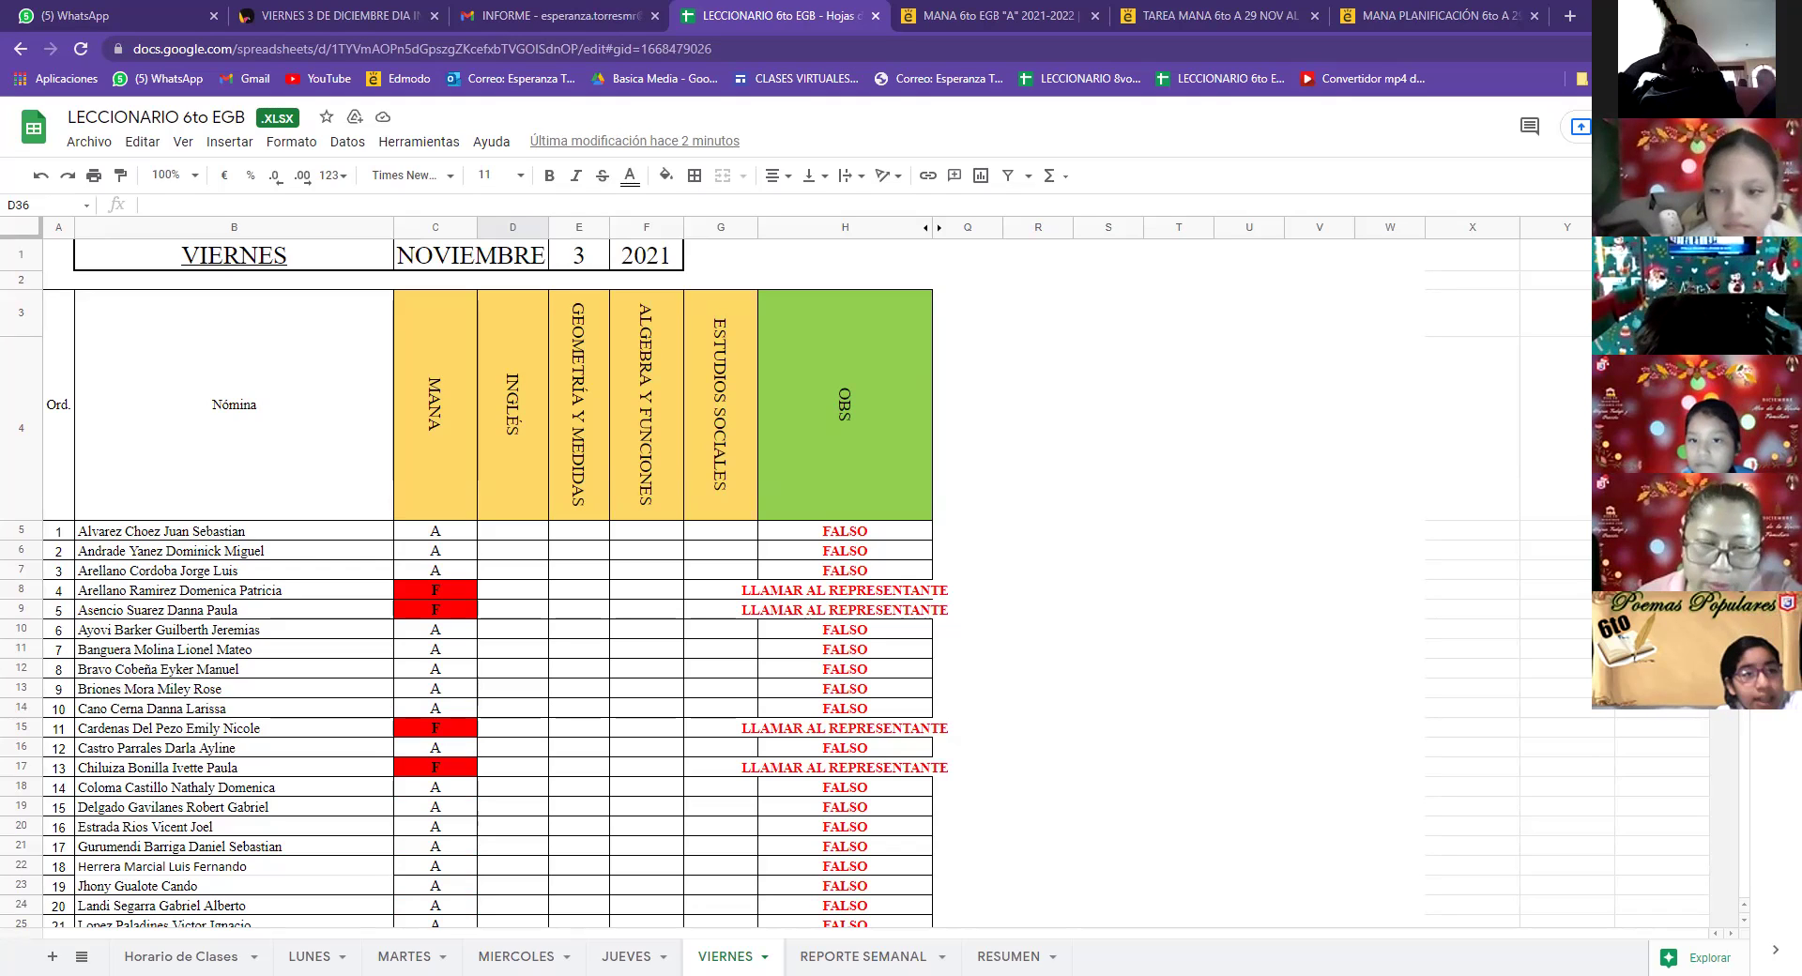
{"action": "left_click", "coordinate": [114, 15]}
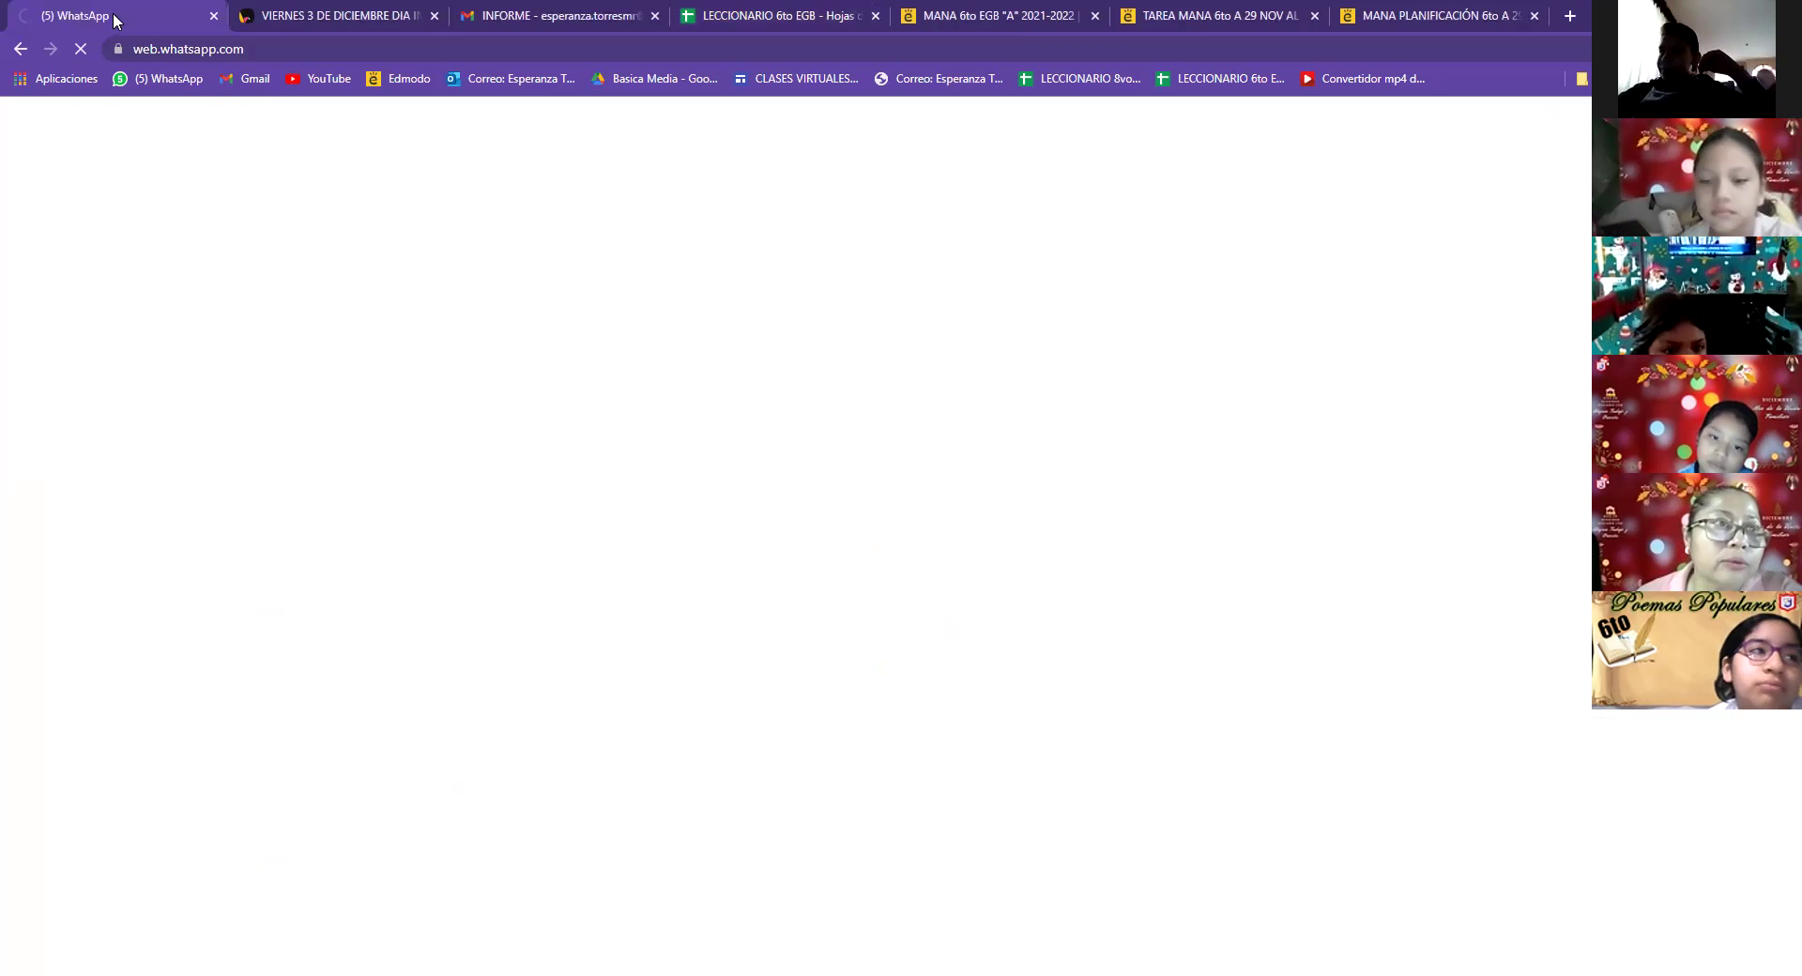